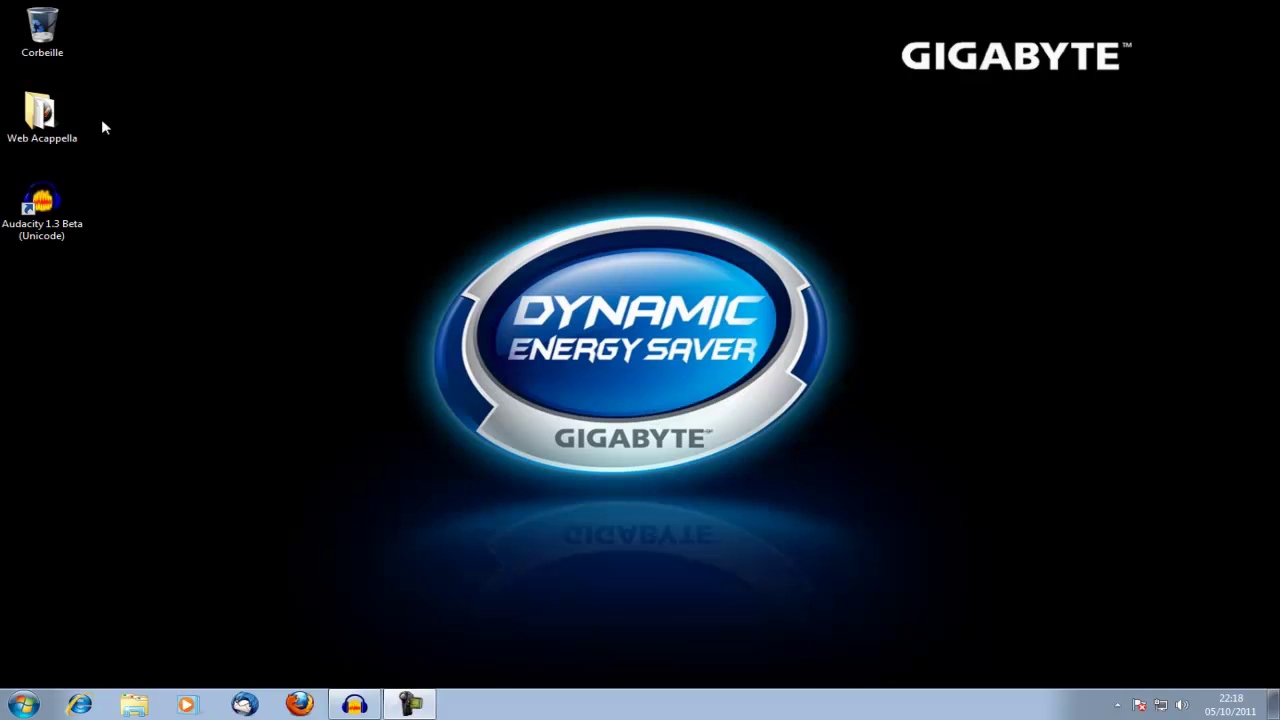
Launch WebAcappella.exe from the Web Acappella desktop folder and delete the existing VIDEOTUTO web space
double_click(28, 126)
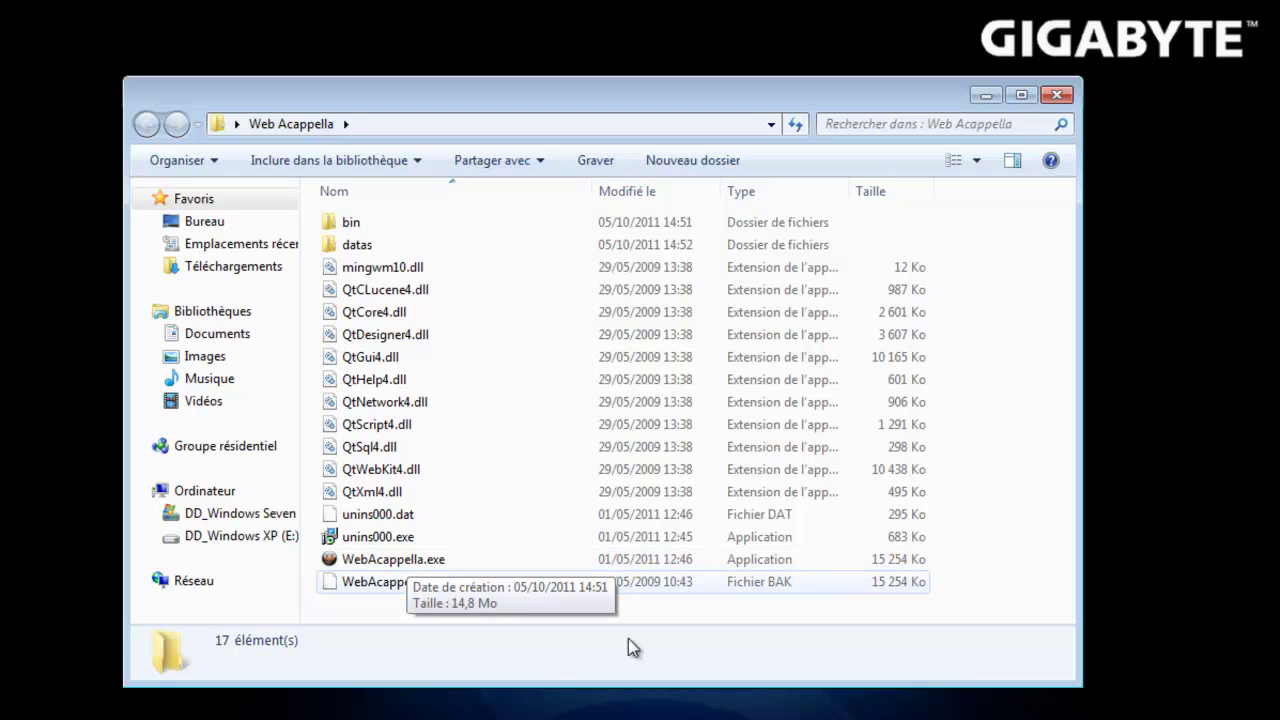
double_click(410, 559)
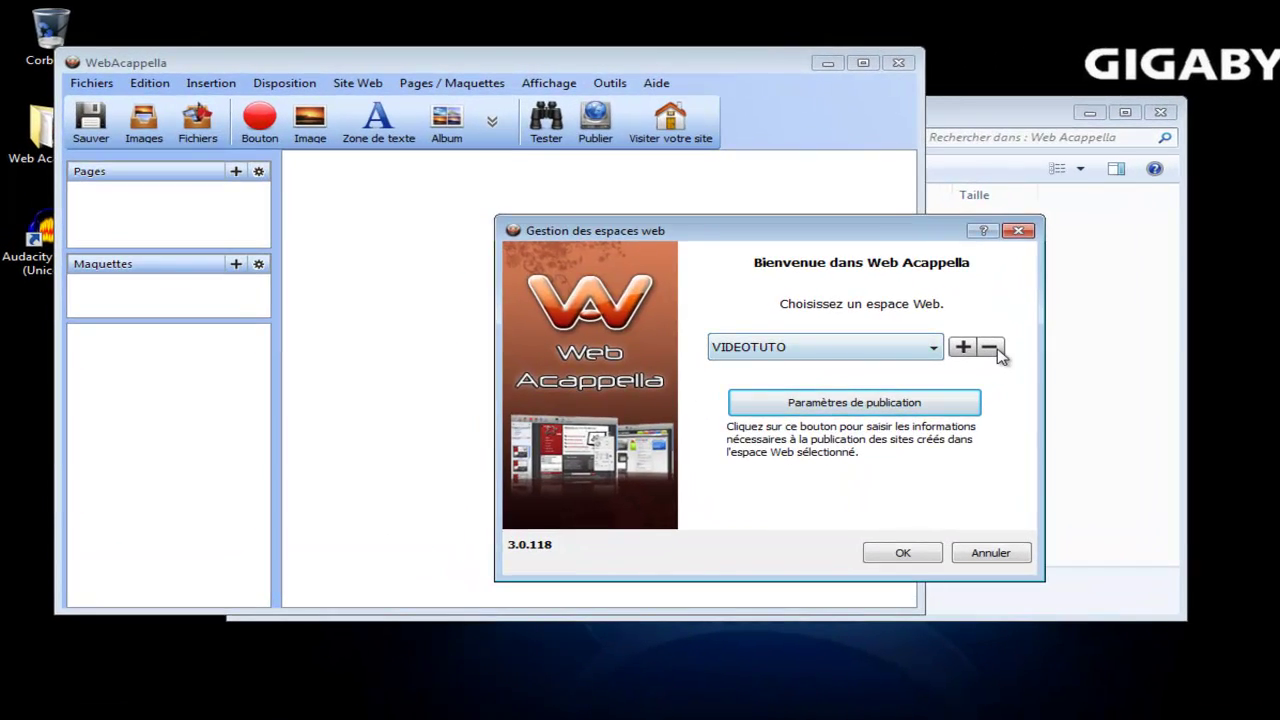
click(990, 347)
click(919, 500)
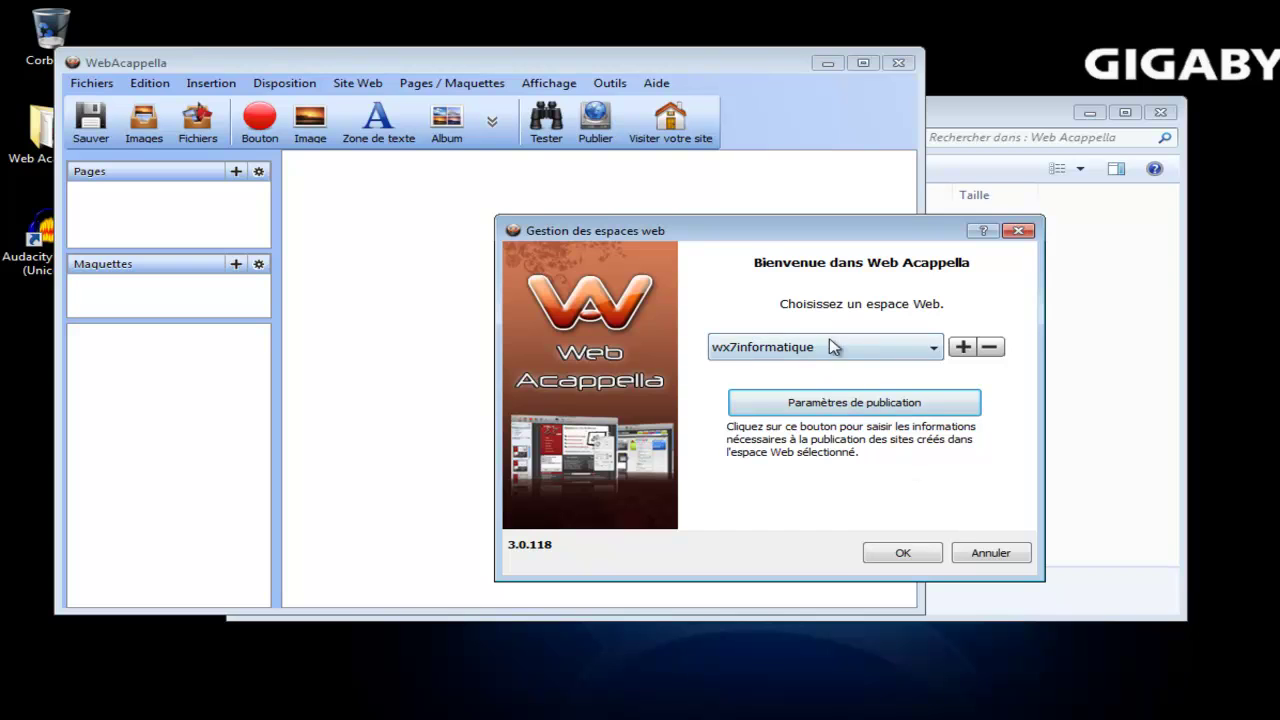
Create a web space named videotuto and open it
drag(731, 239, 566, 183)
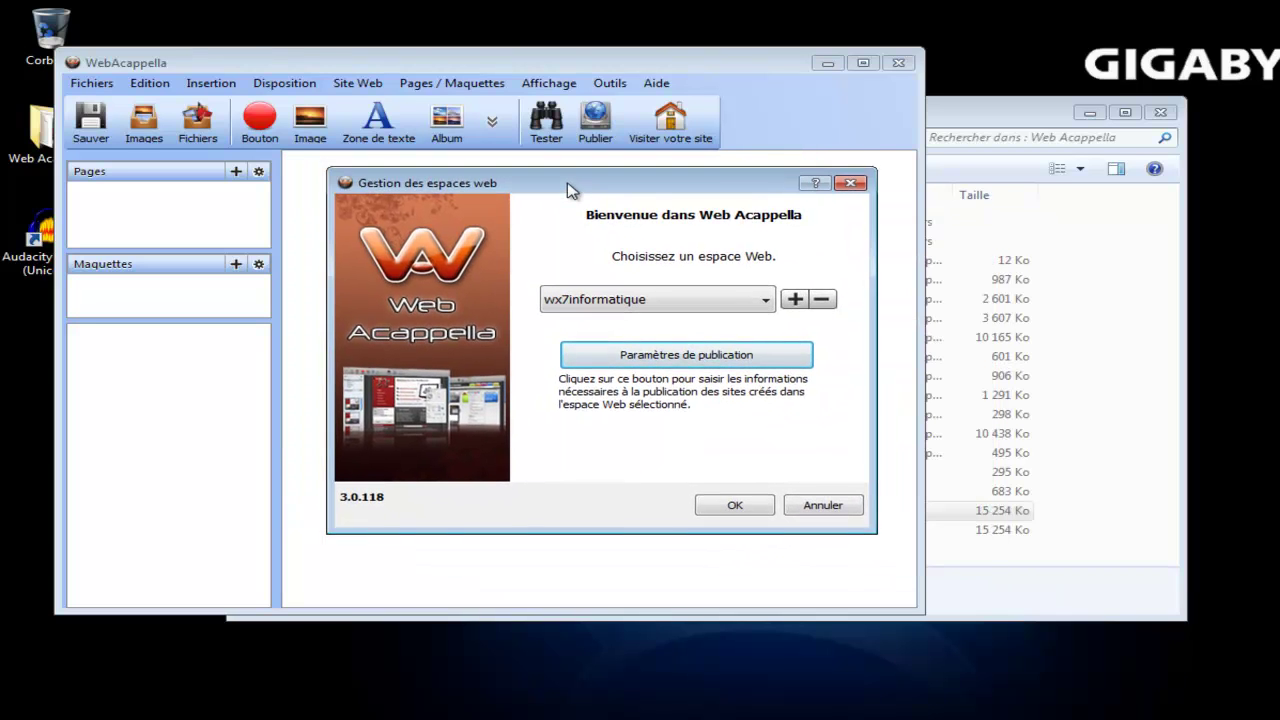
click(795, 301)
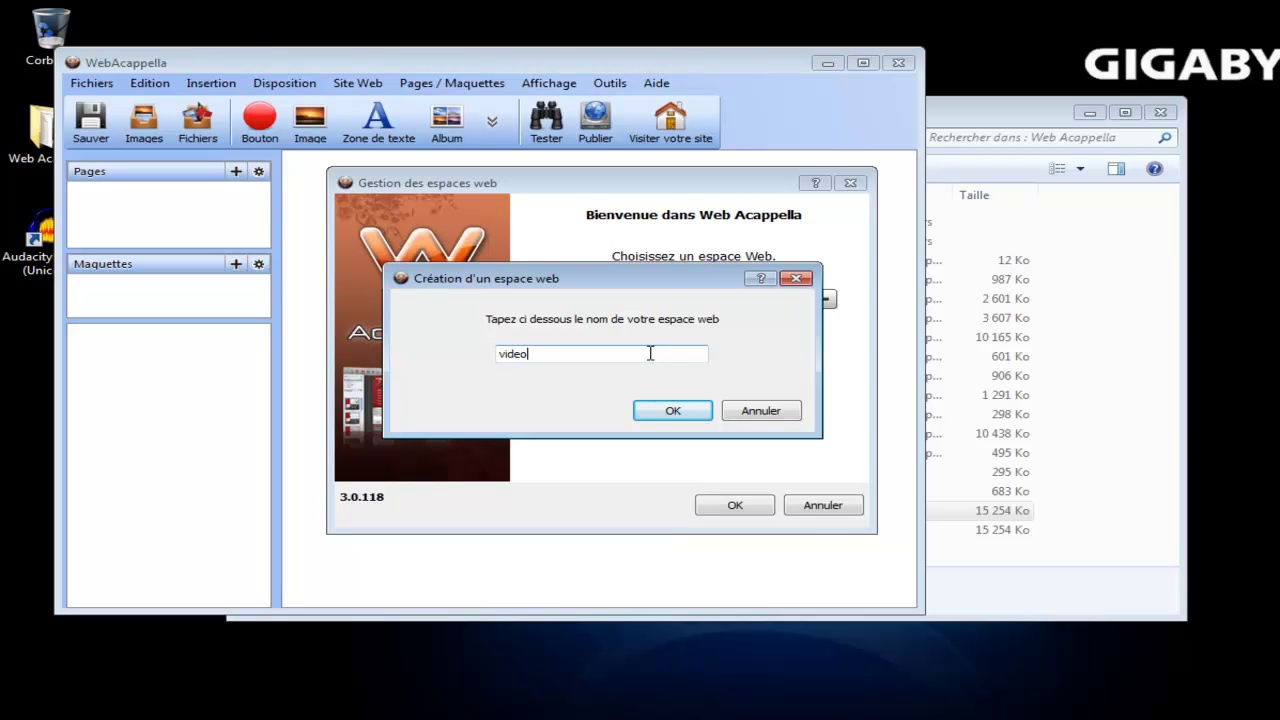
key(Return)
click(752, 506)
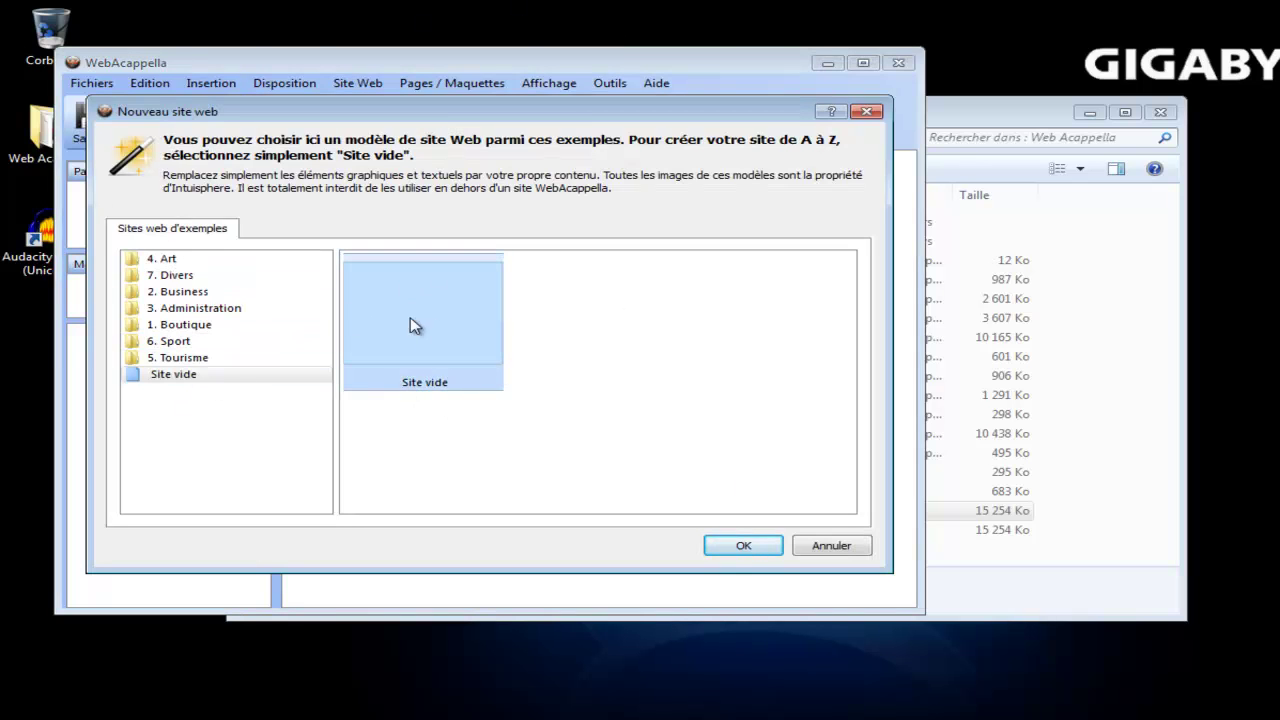
Look through the Art, Business and Administration example sites, then create the site from the empty "Site vide" template in a maximized window
click(162, 259)
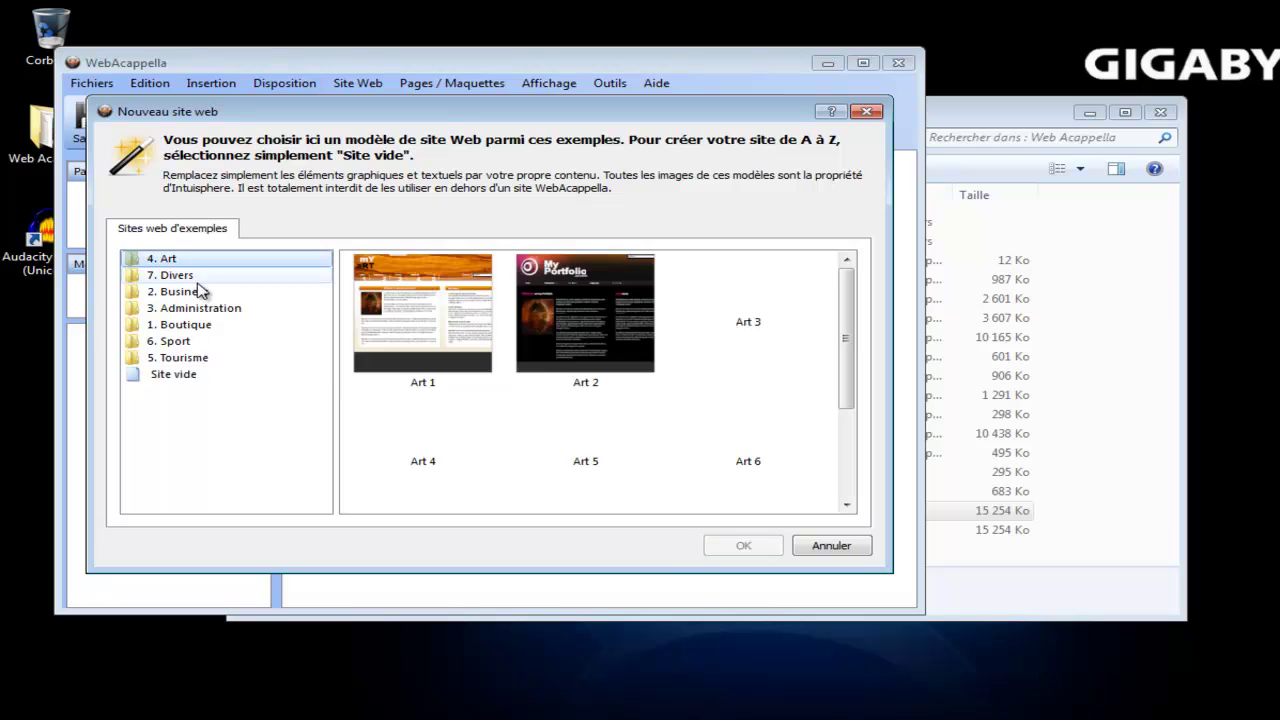
click(235, 291)
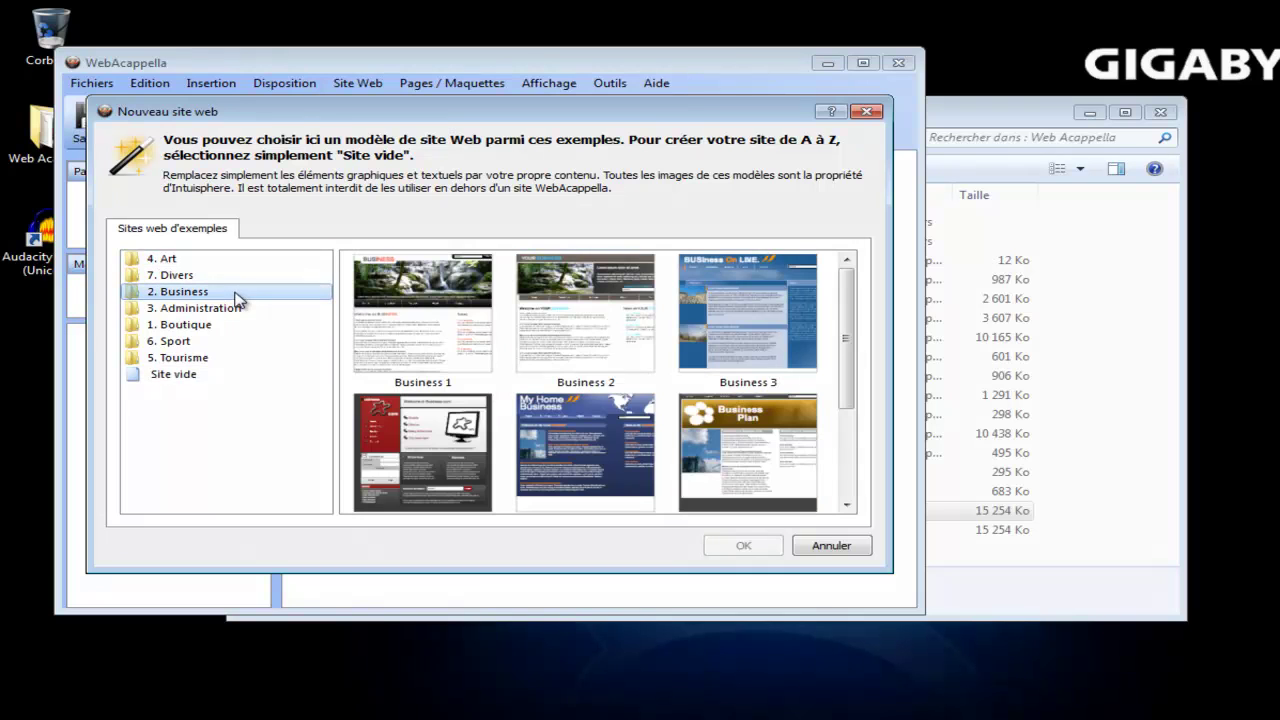
click(195, 309)
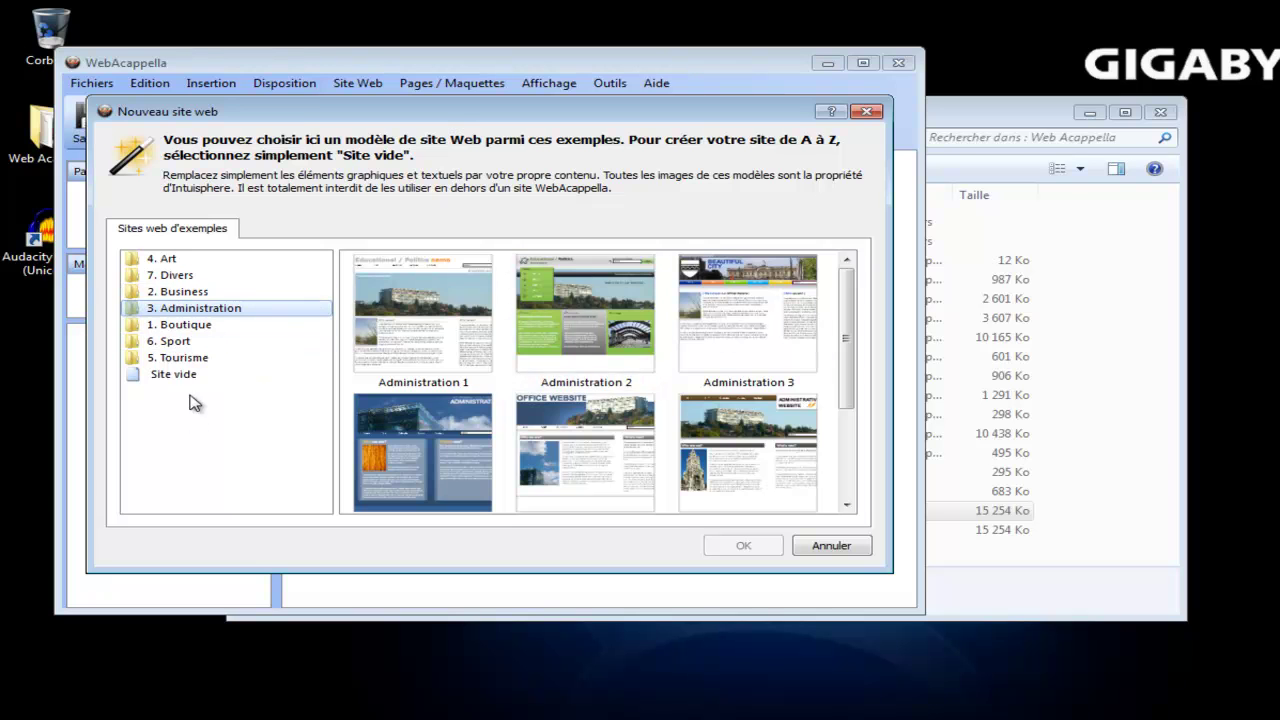
click(220, 375)
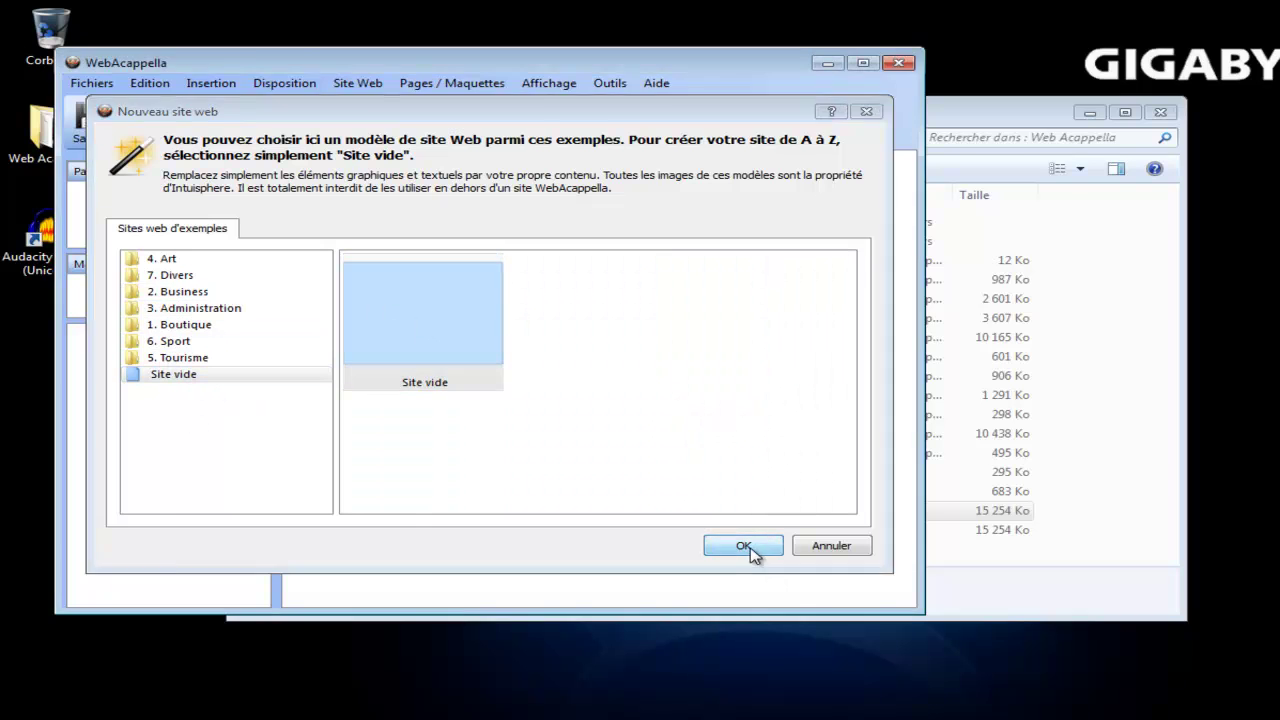
click(749, 547)
click(821, 60)
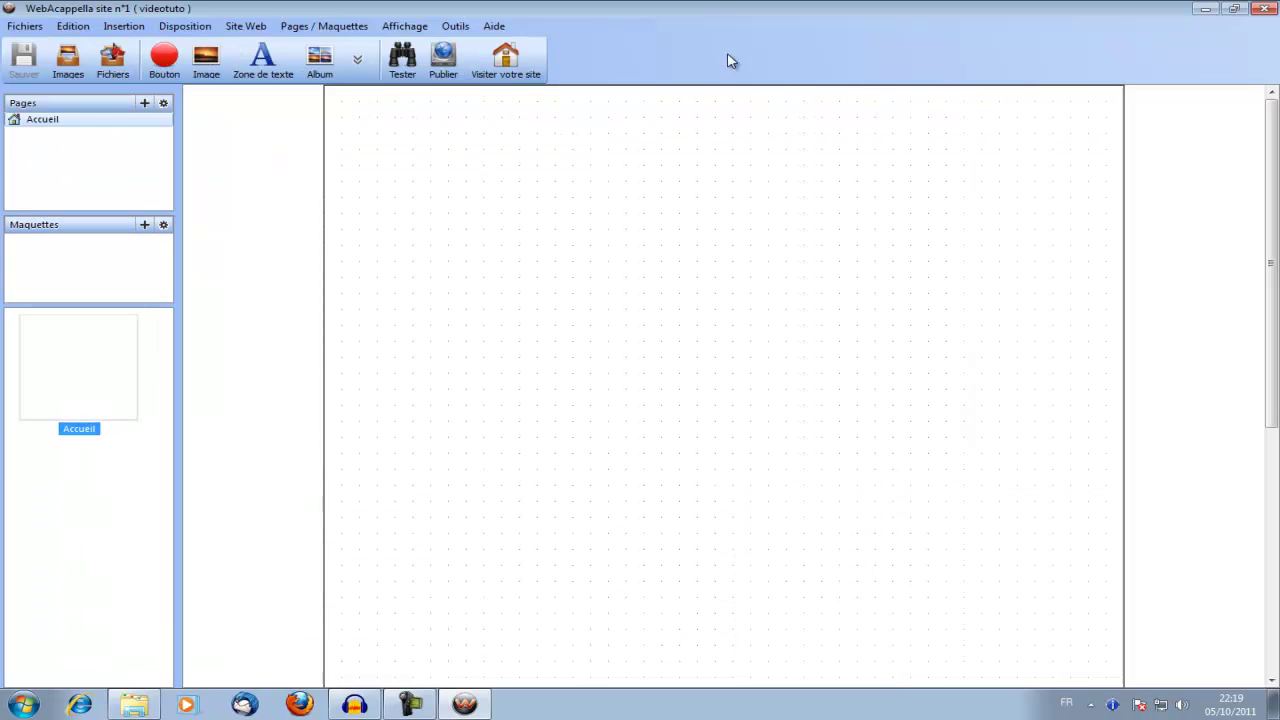
click(77, 119)
click(80, 120)
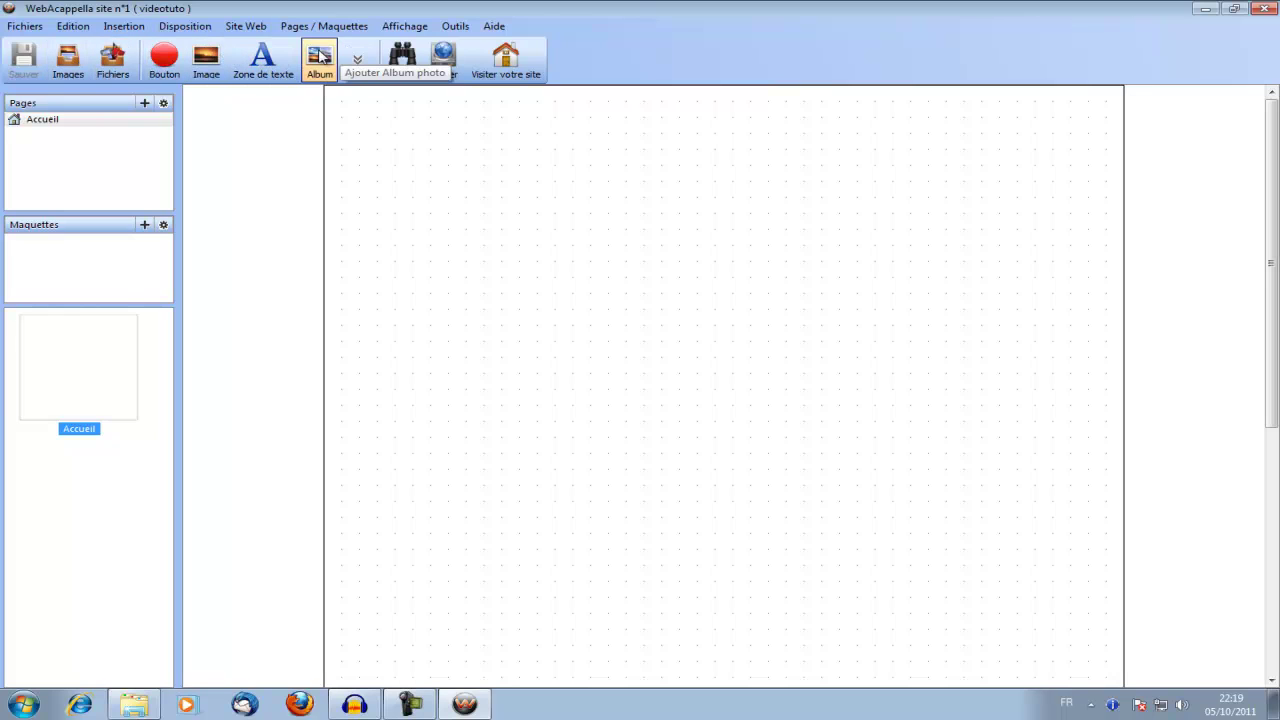
click(358, 60)
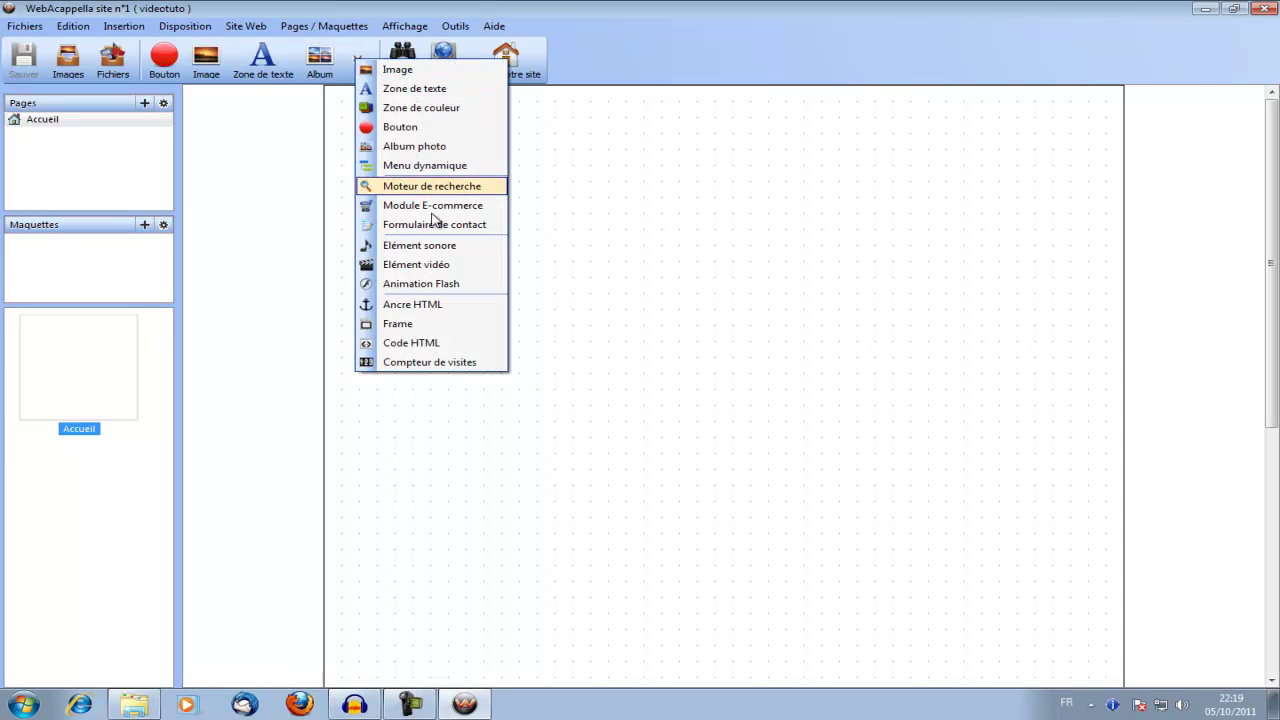
click(245, 171)
click(73, 122)
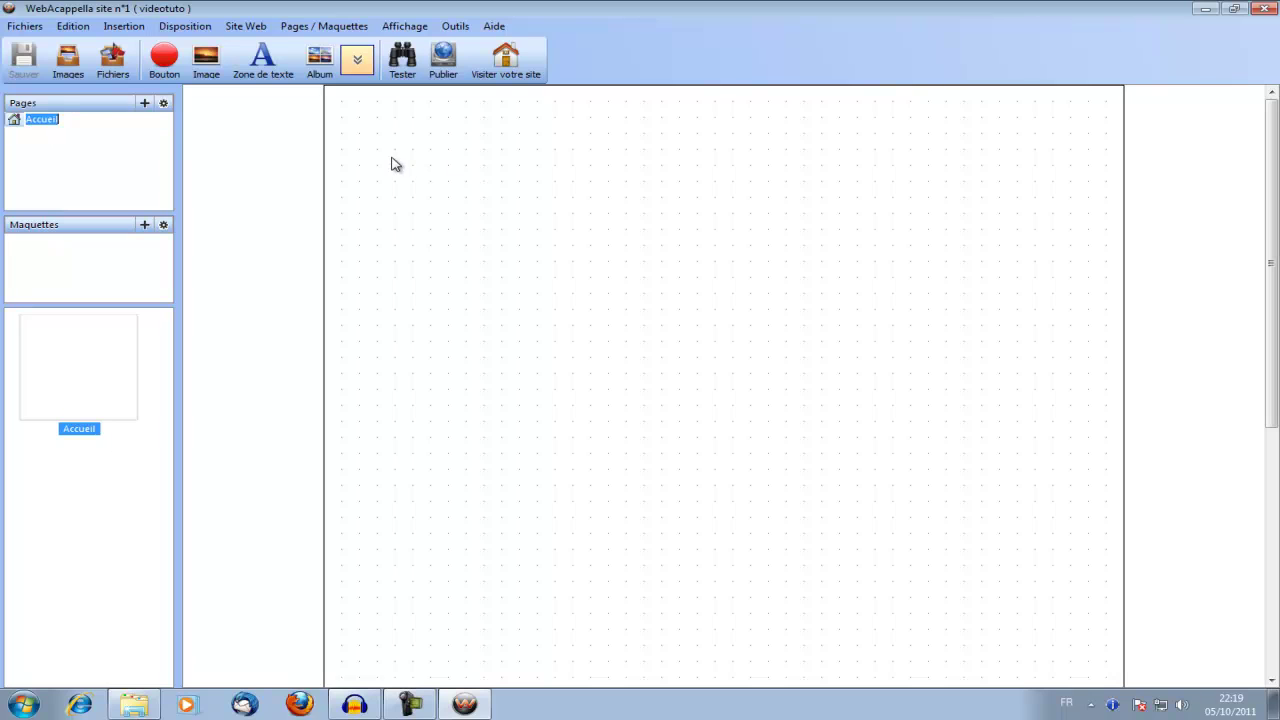
Set the Accueil page's background colour to blue in the page properties and apply it
right_click(505, 147)
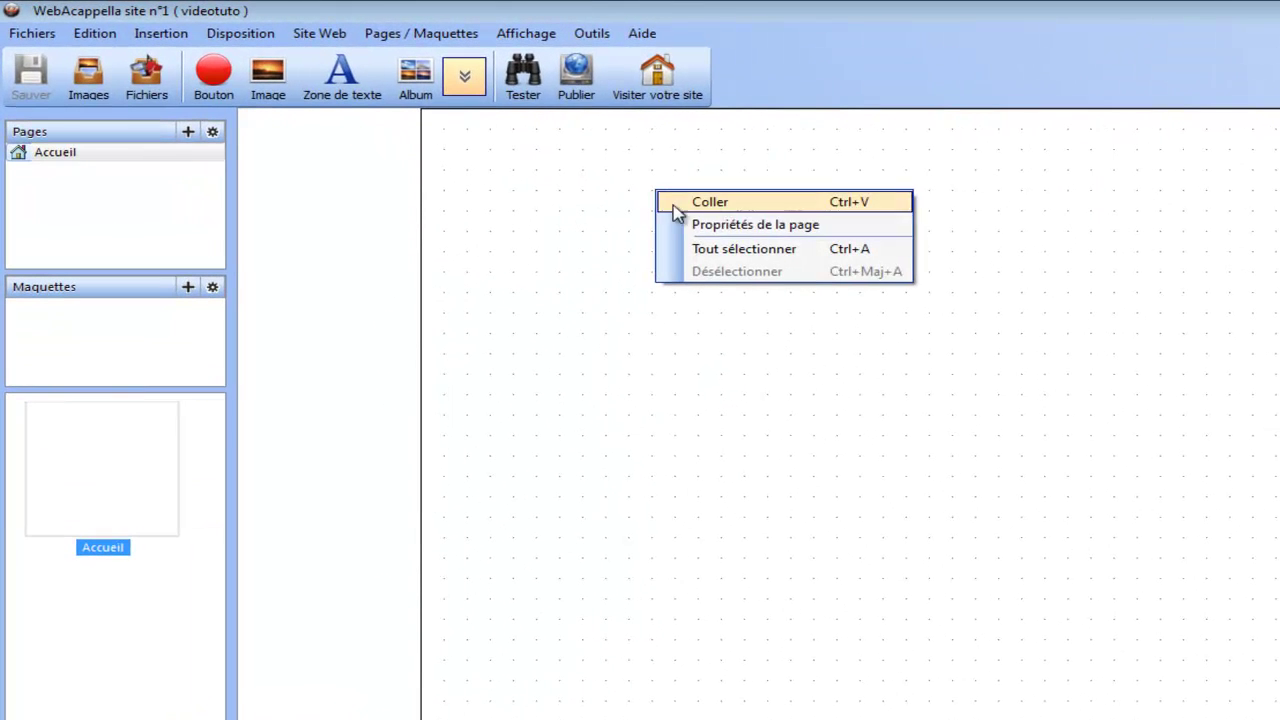
click(697, 232)
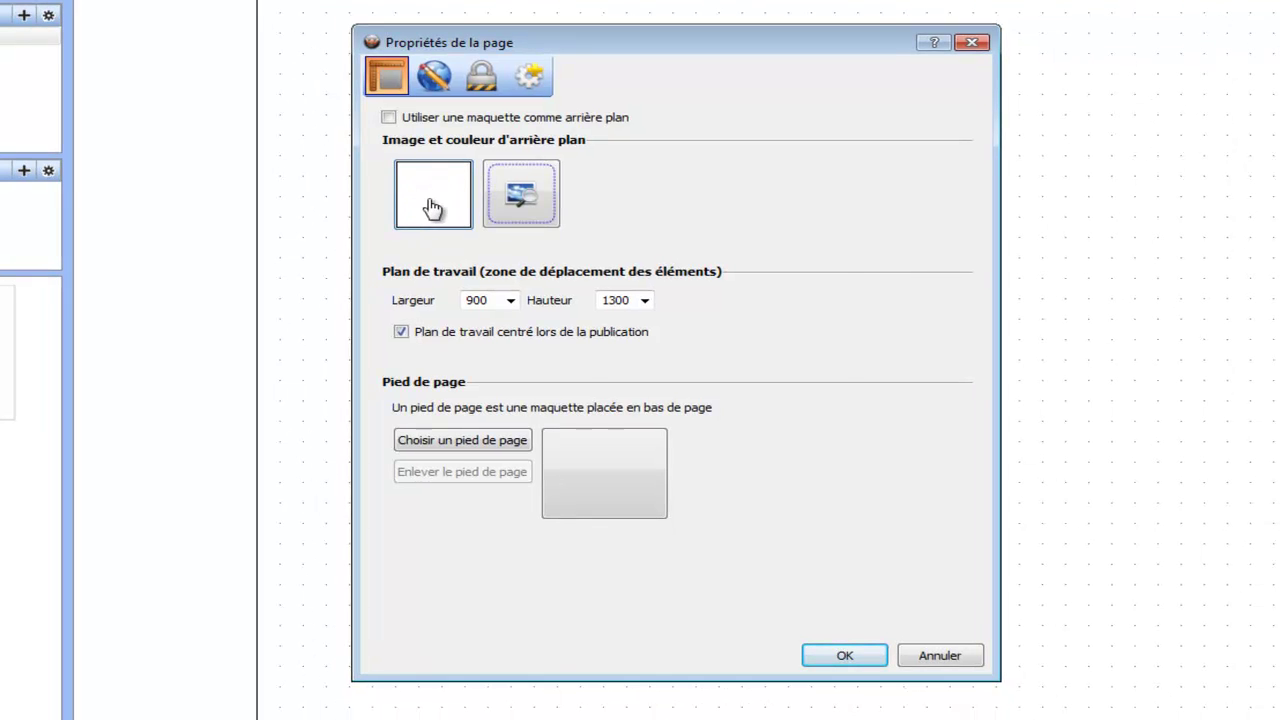
click(433, 205)
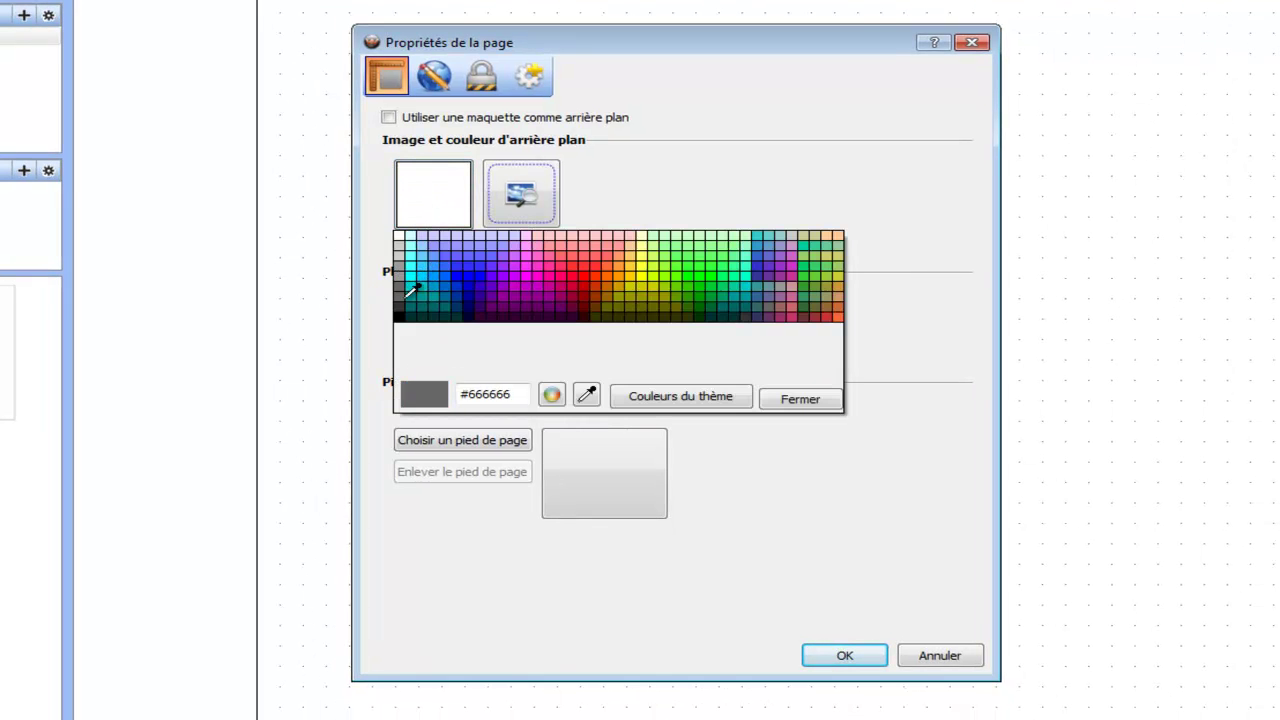
click(469, 282)
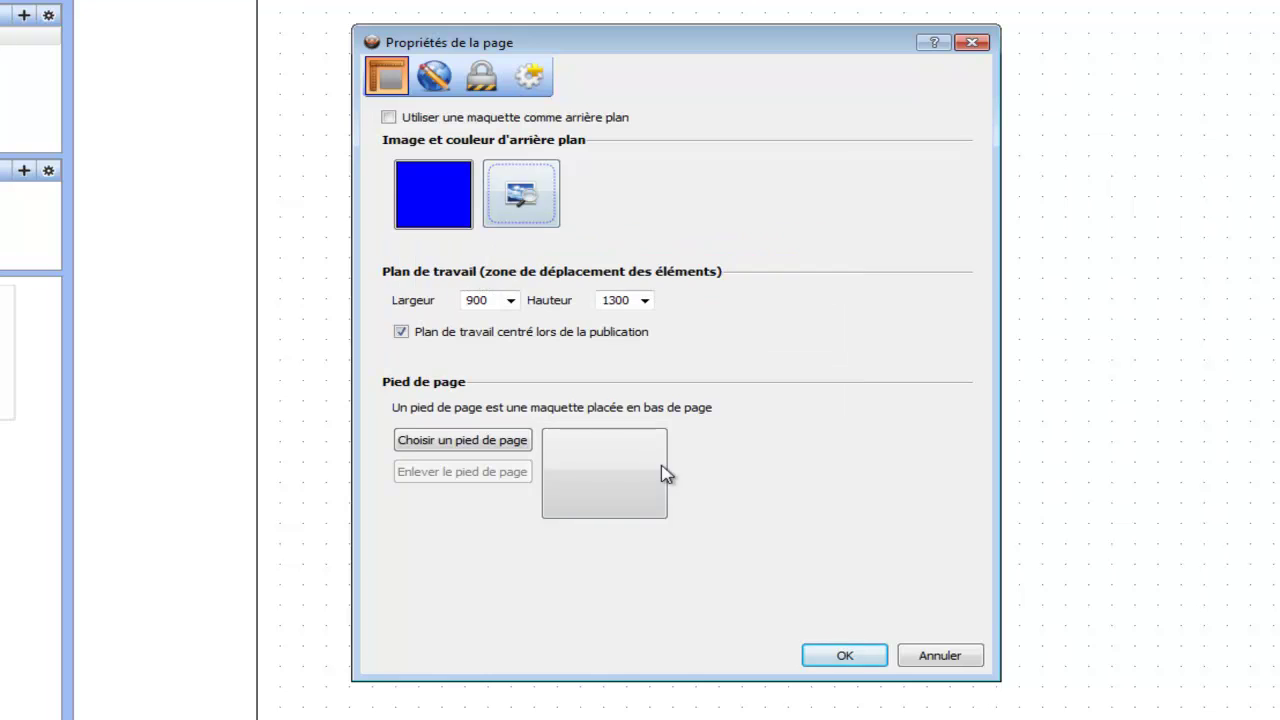
click(845, 655)
Reopen the Accueil page's properties and set its background colour to medium grey
right_click(458, 262)
click(505, 295)
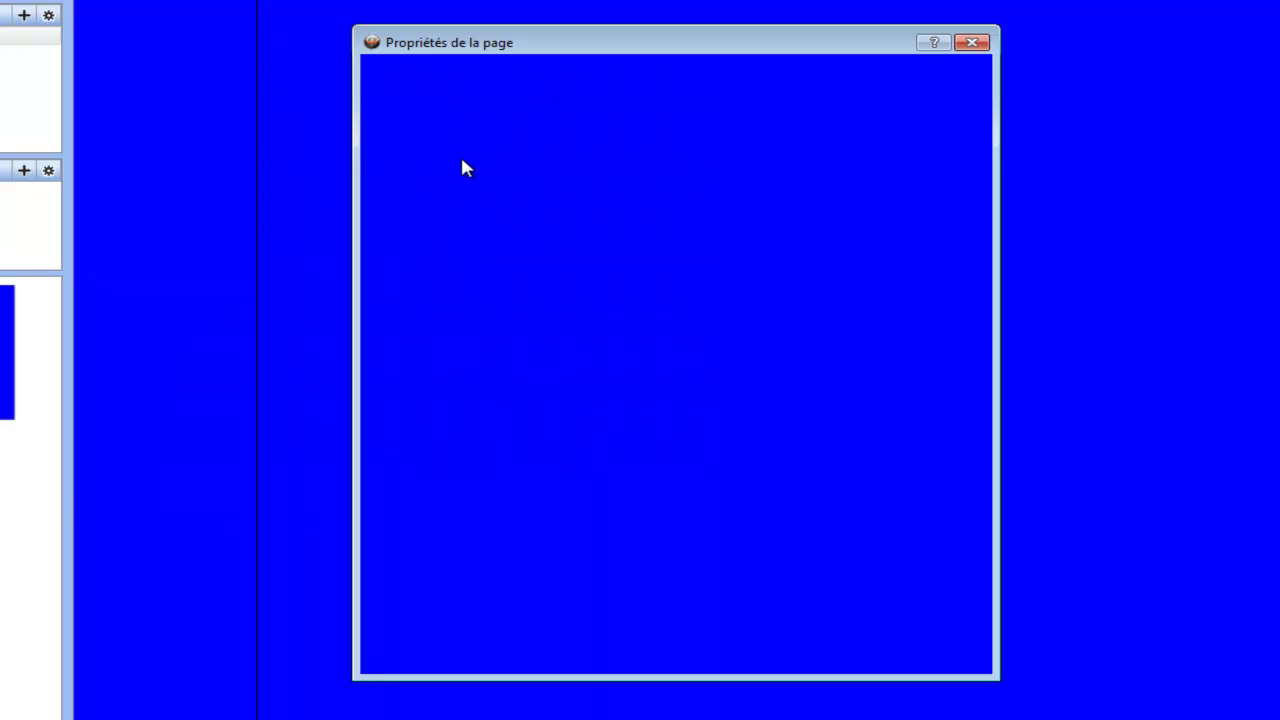
click(425, 195)
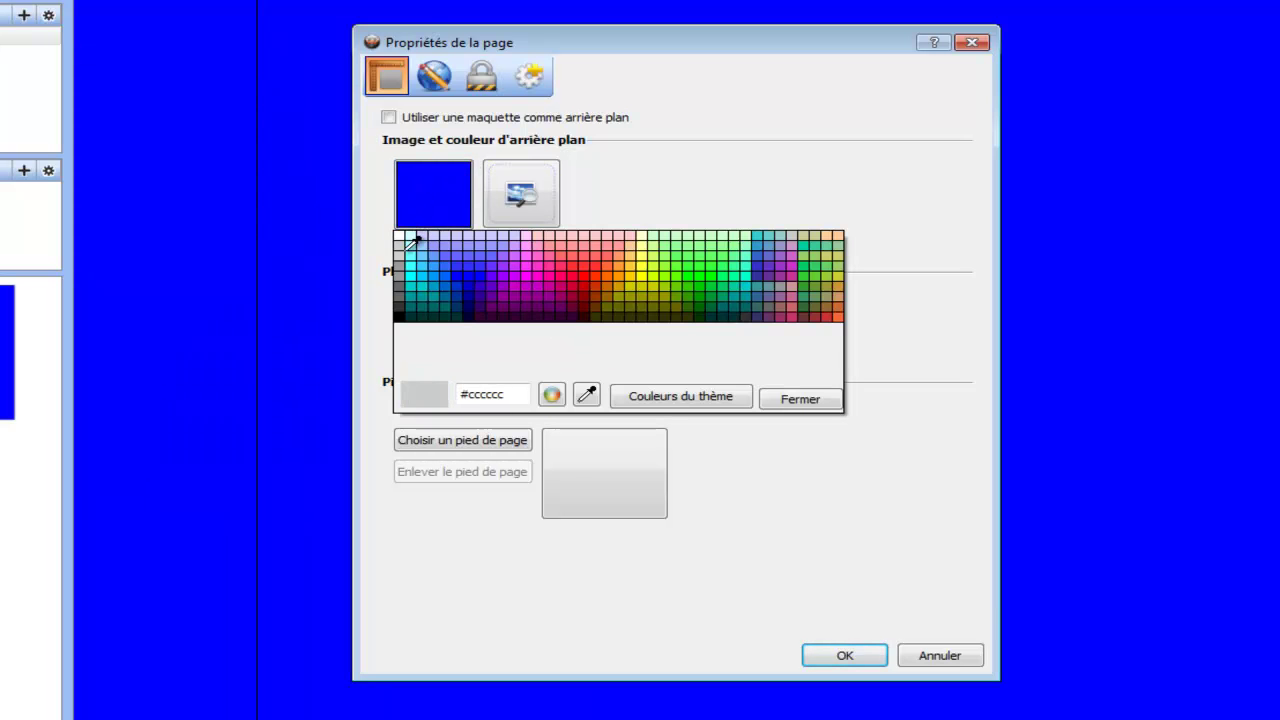
click(402, 260)
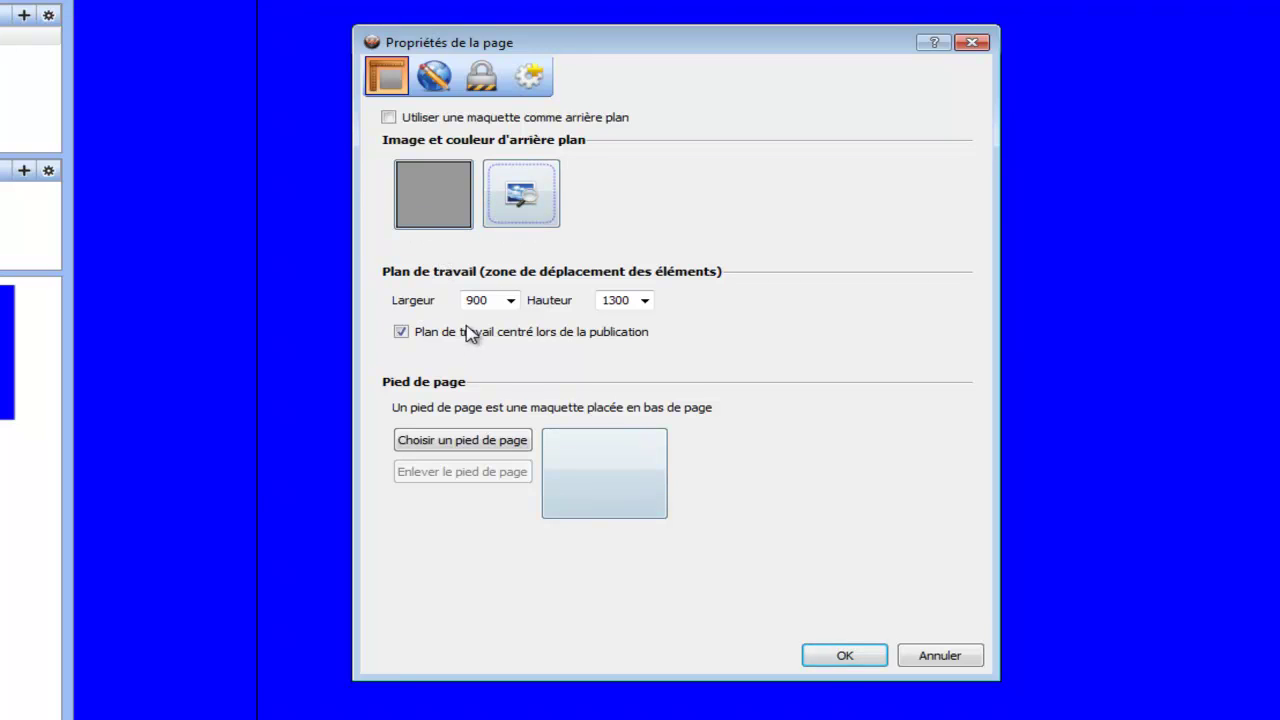
Set the page's work area width to 1000 and its web page title to "ACCUEIL VIDEOTUTO"
click(510, 300)
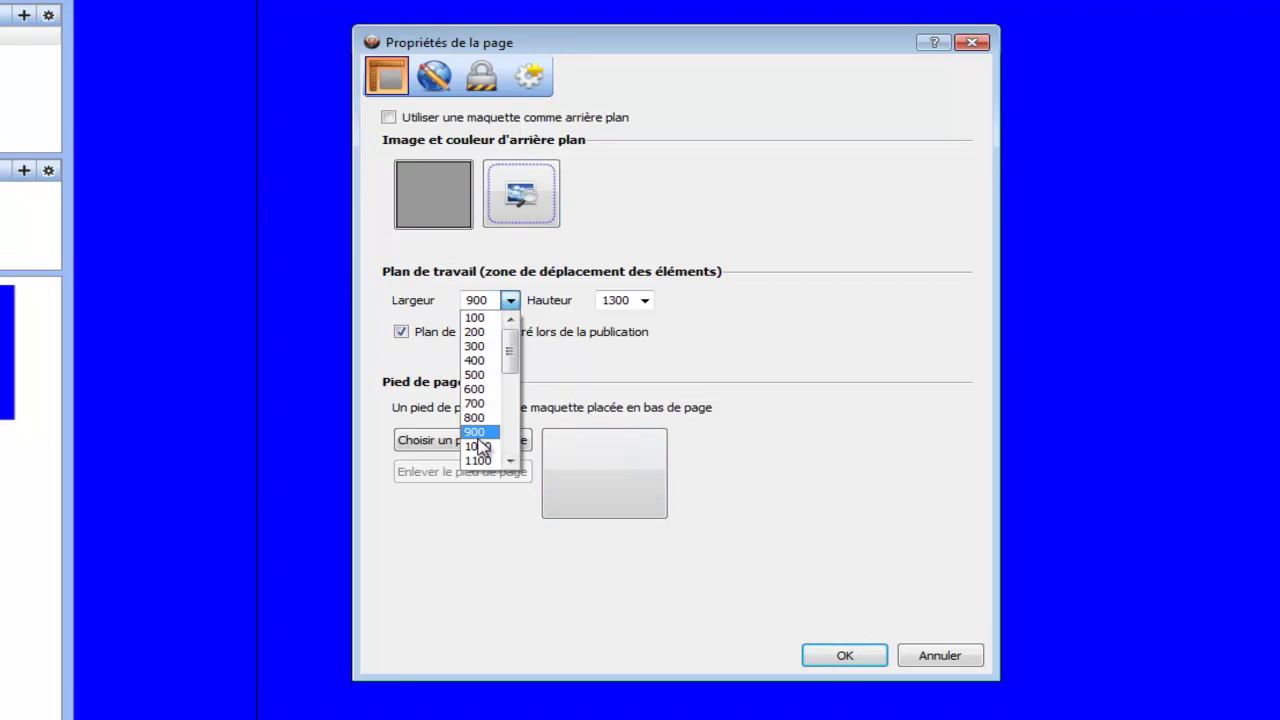
click(492, 451)
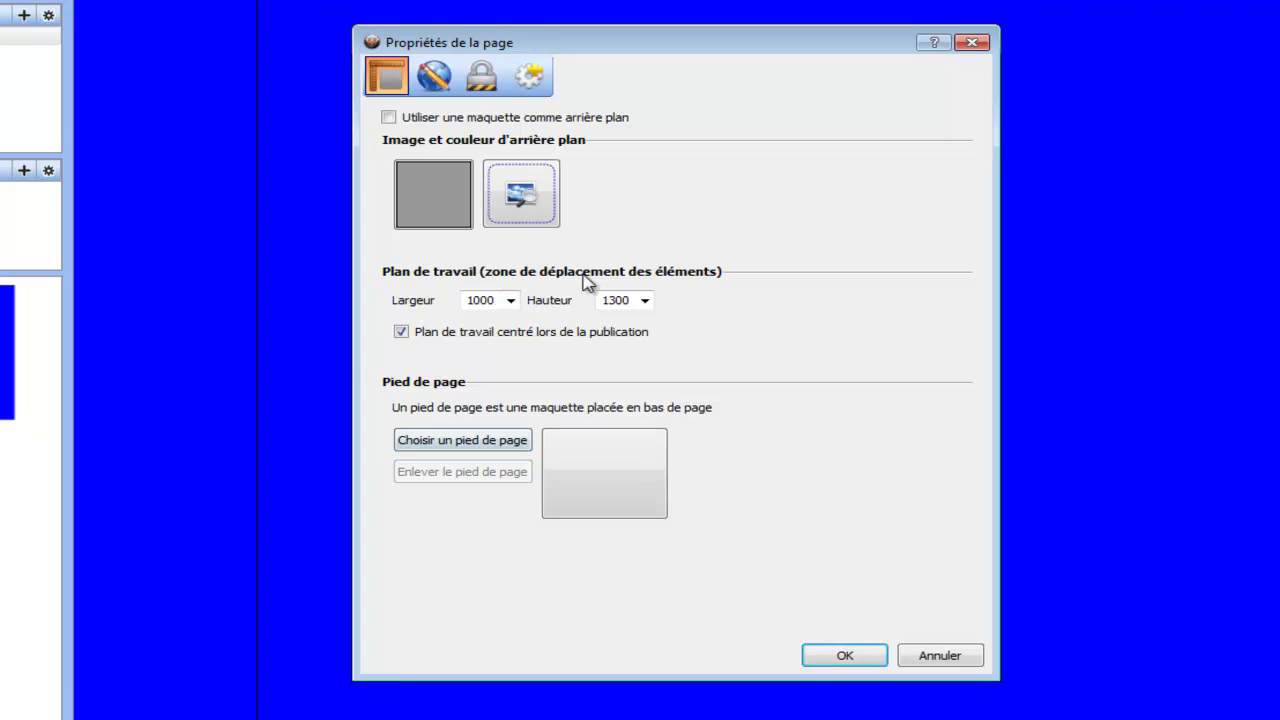
click(434, 76)
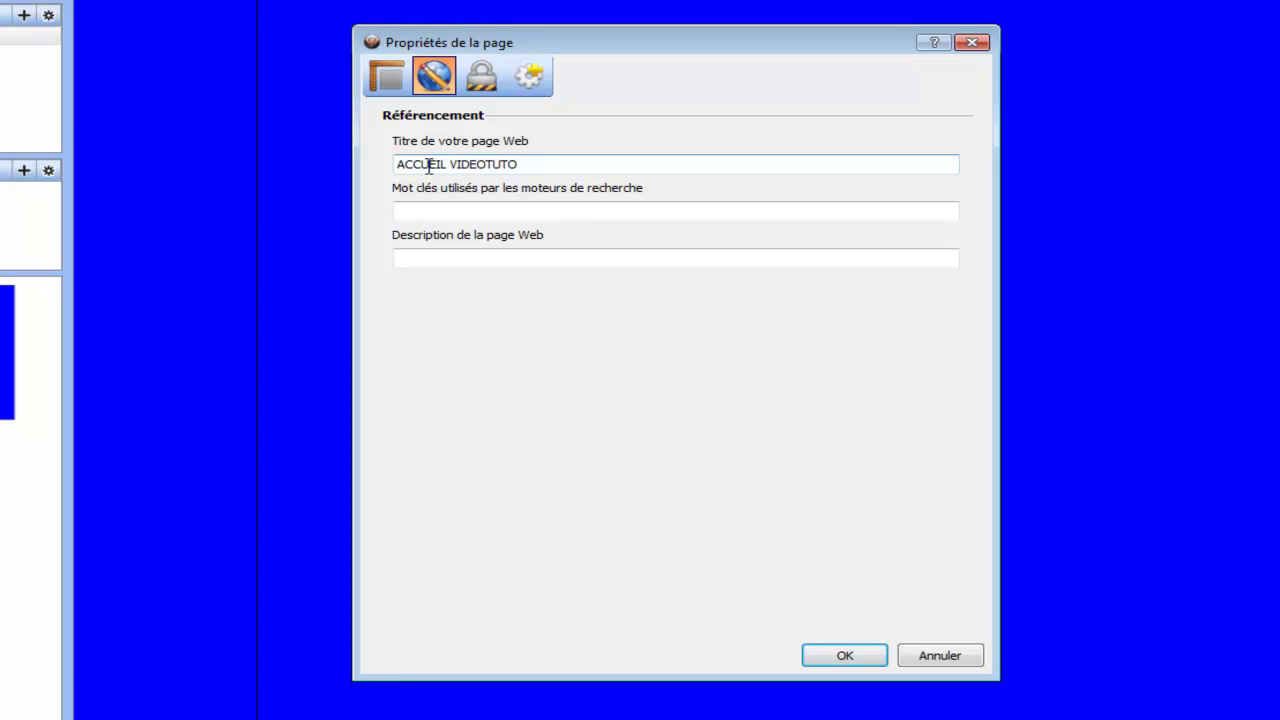
click(500, 209)
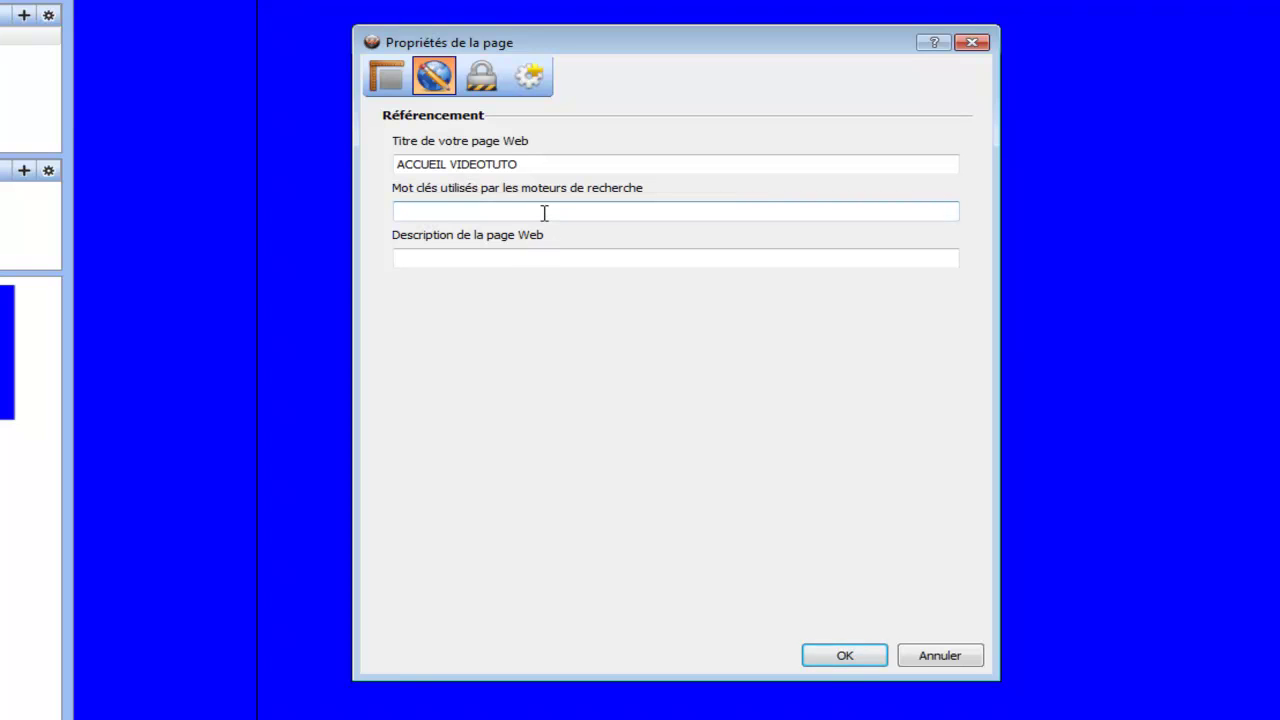
Check the page's password protection and HTML code options, leave the web page name empty, and apply the page properties
click(481, 86)
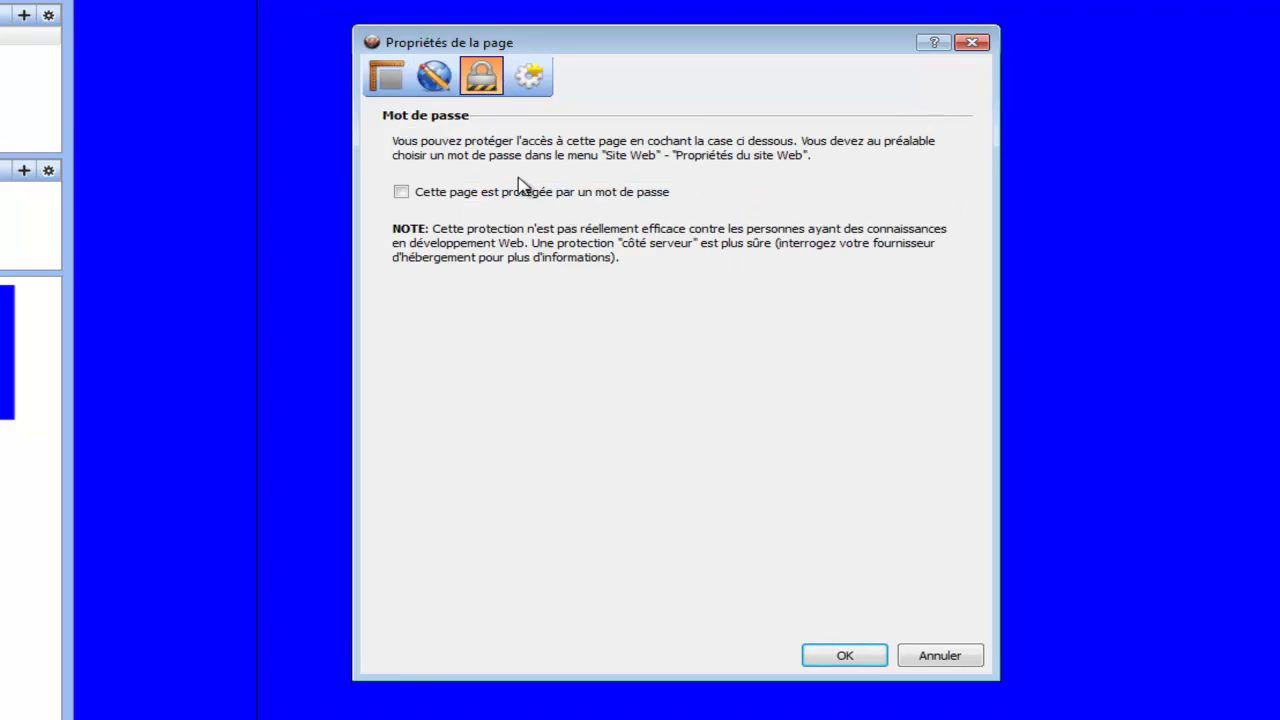
click(525, 88)
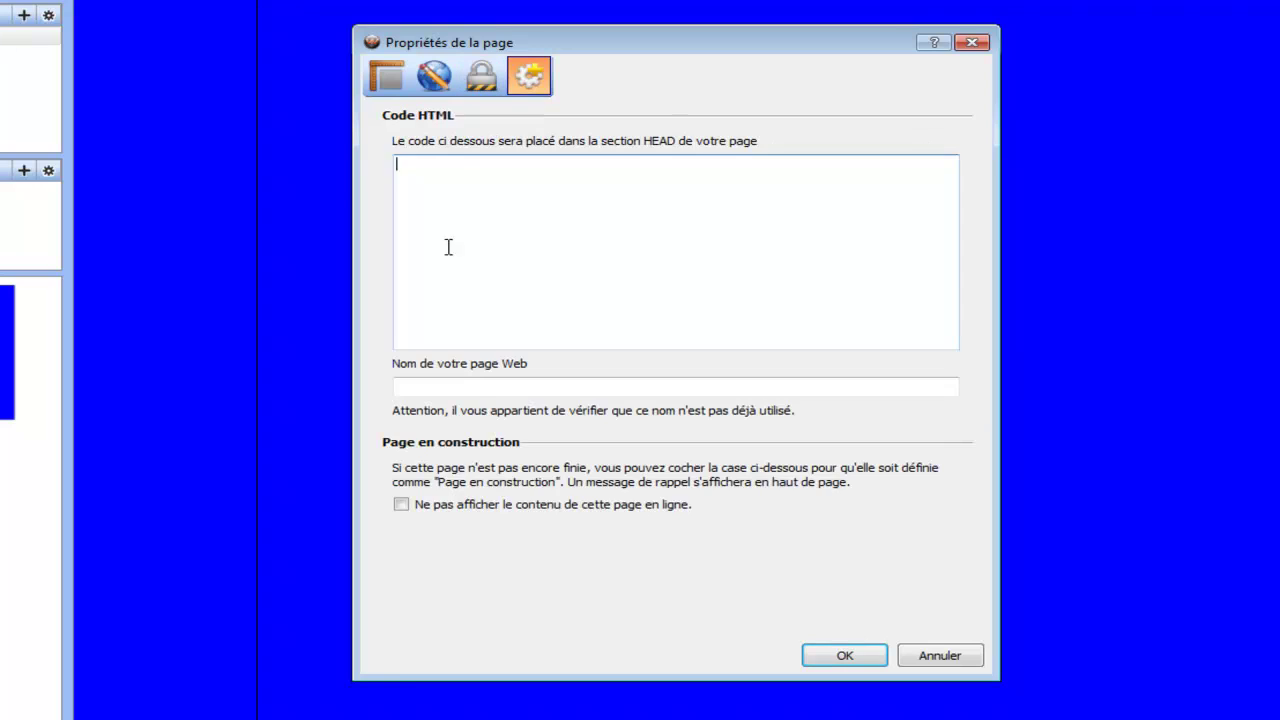
click(481, 388)
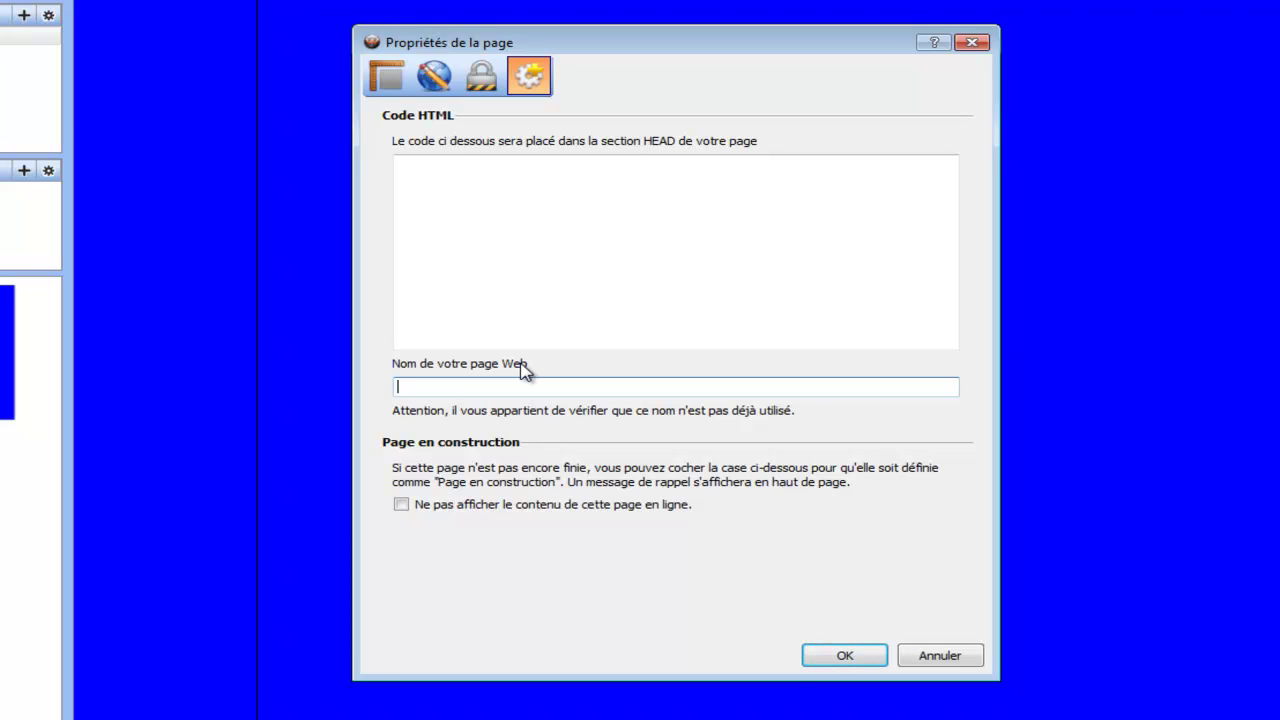
click(527, 387)
key(BackSpace)
key(Return)
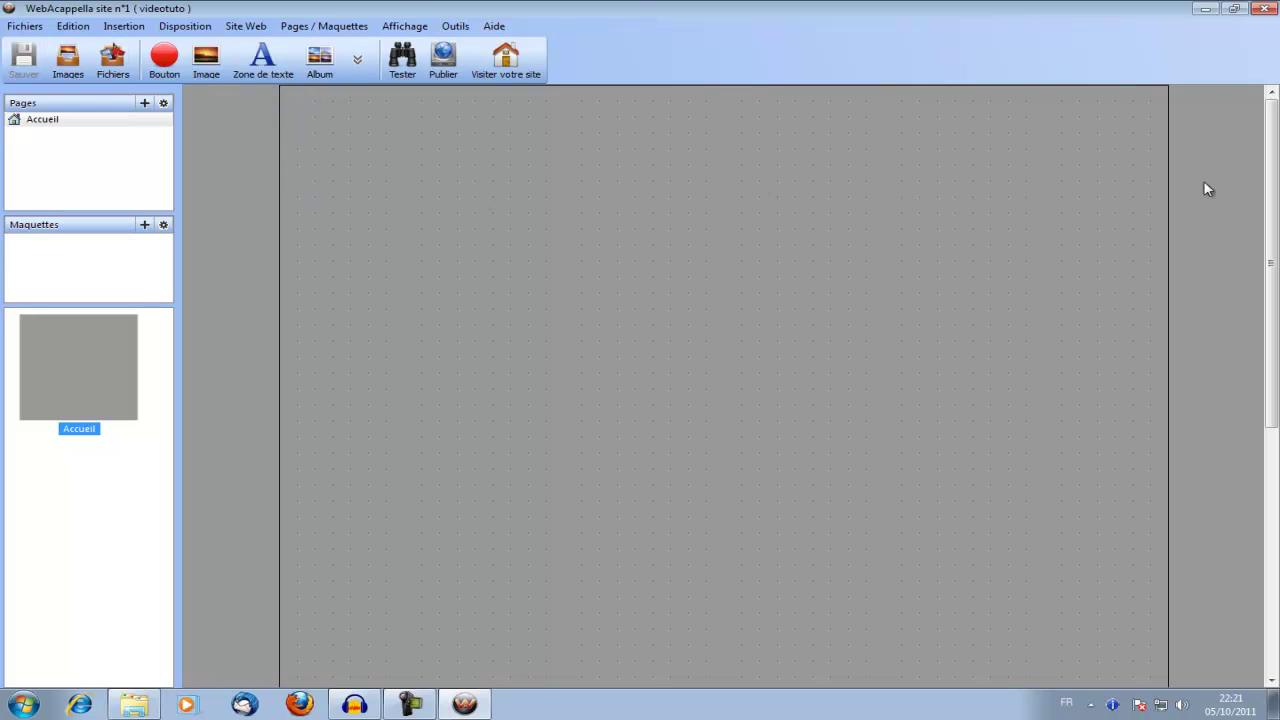
Import Désert.jpg from the Échantillons d'images folder into the site's image library
click(68, 58)
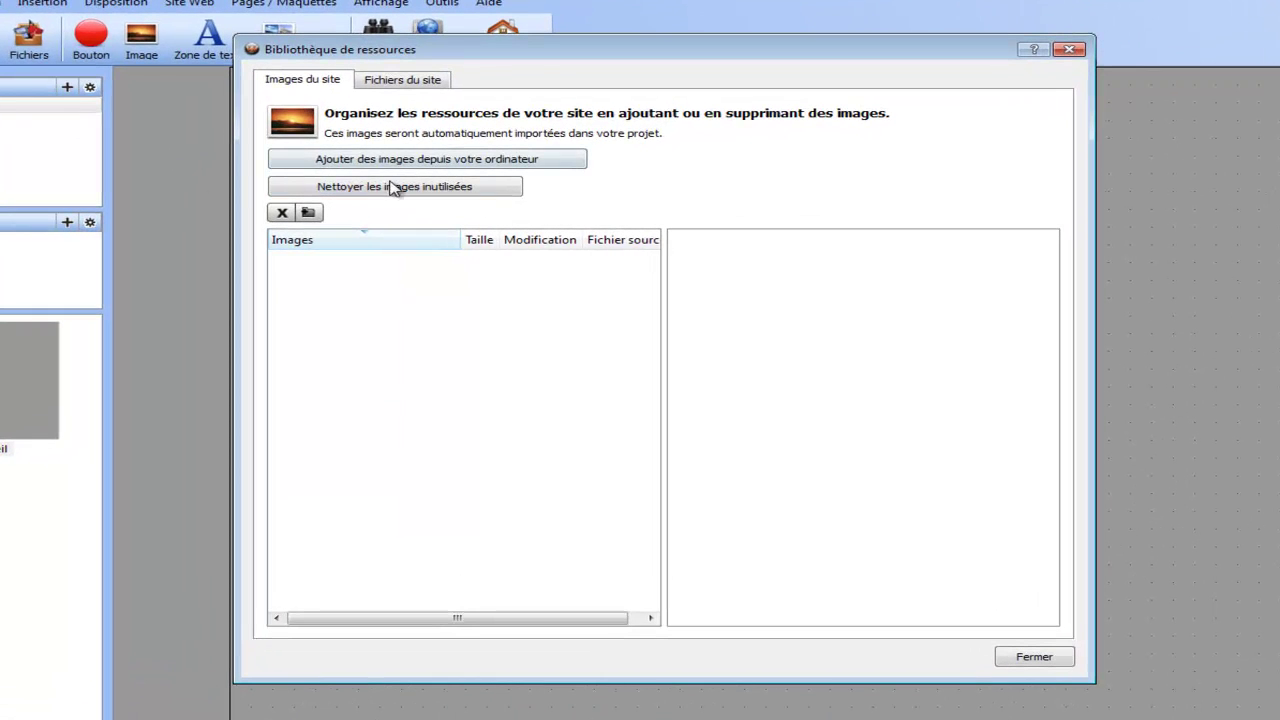
click(390, 162)
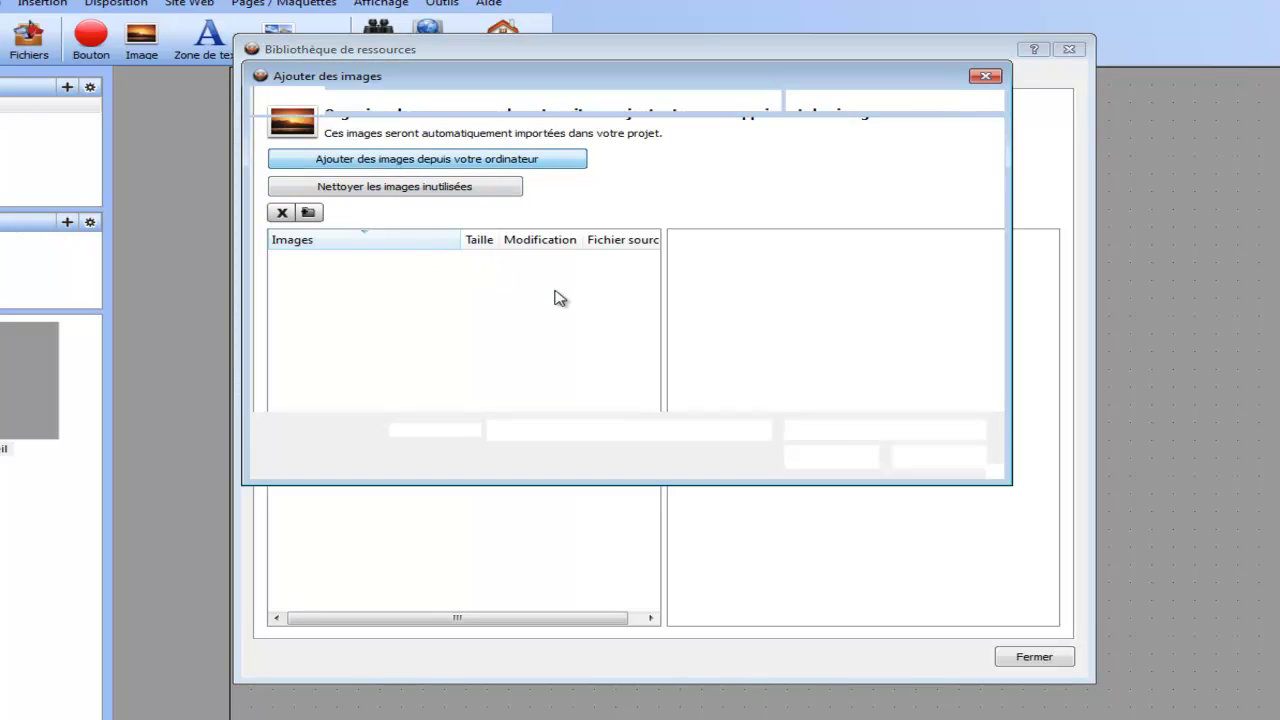
click(491, 100)
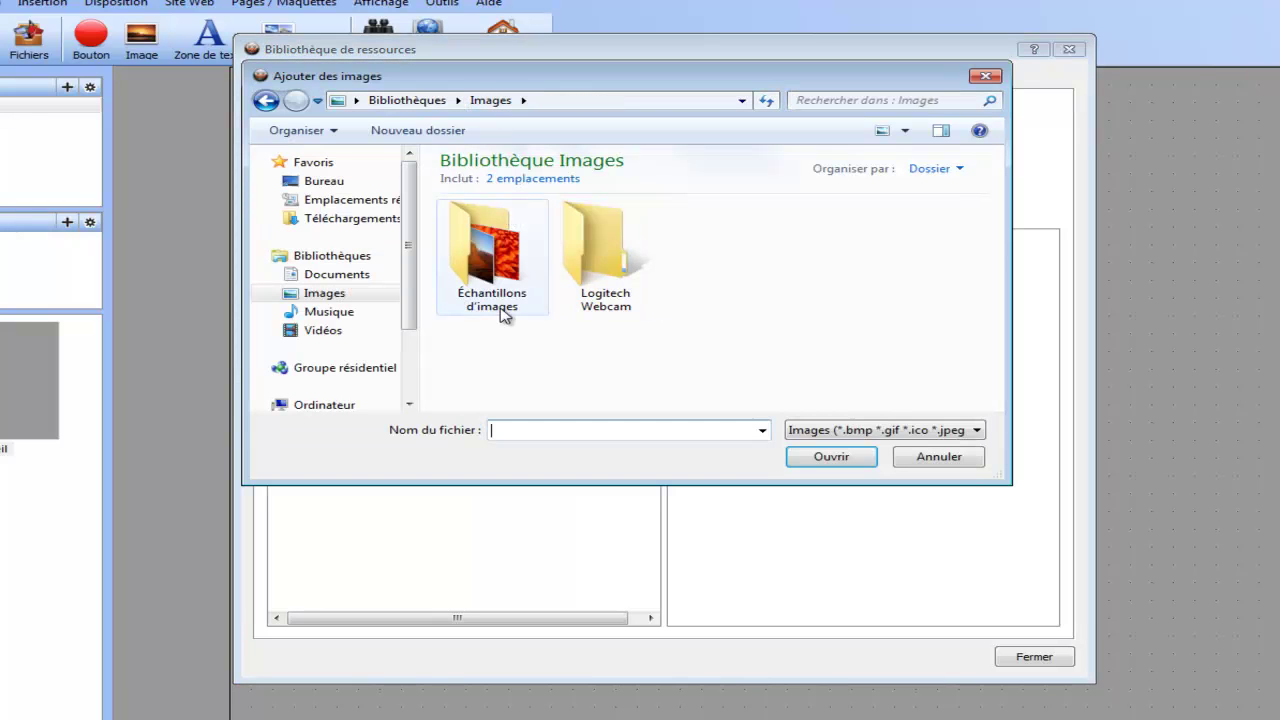
double_click(490, 275)
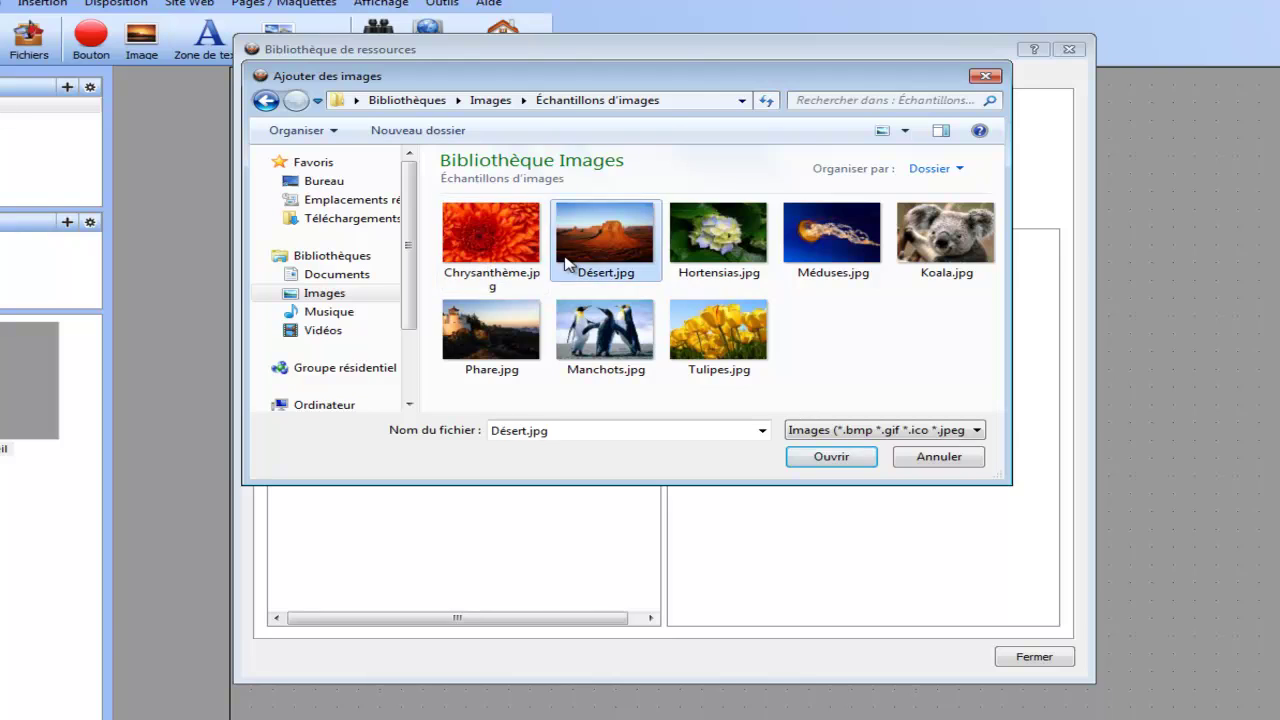
double_click(566, 243)
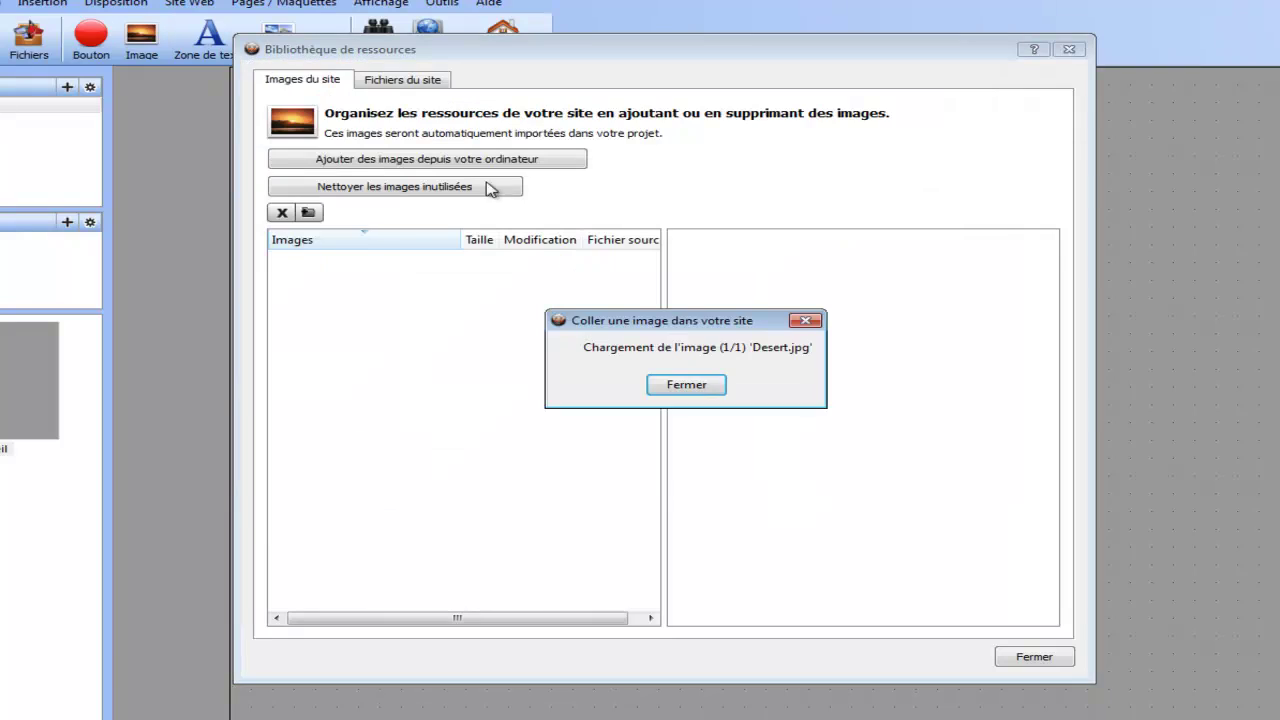
Create a folder named IMAGE PAGE ACCUEIL in the site's image library and move Desert.jpg into it
right_click(367, 367)
click(422, 414)
right_click(340, 259)
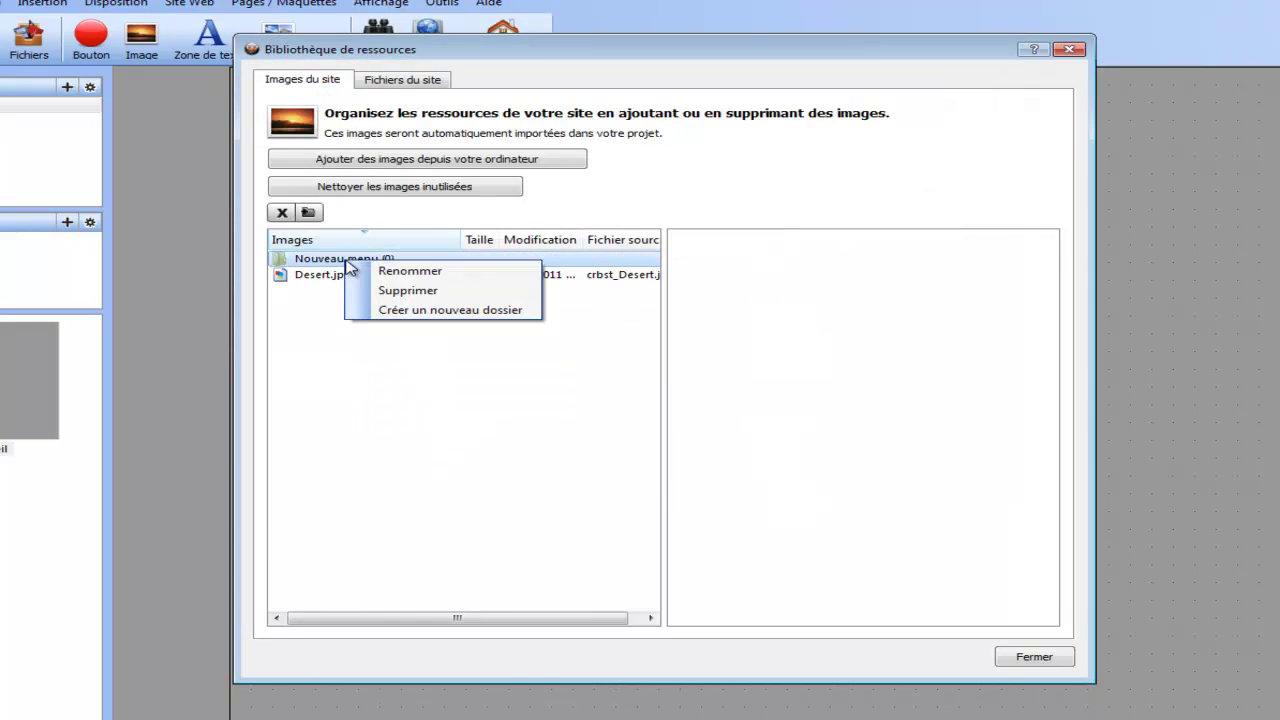
click(400, 270)
text(IMAGE PAGE A)
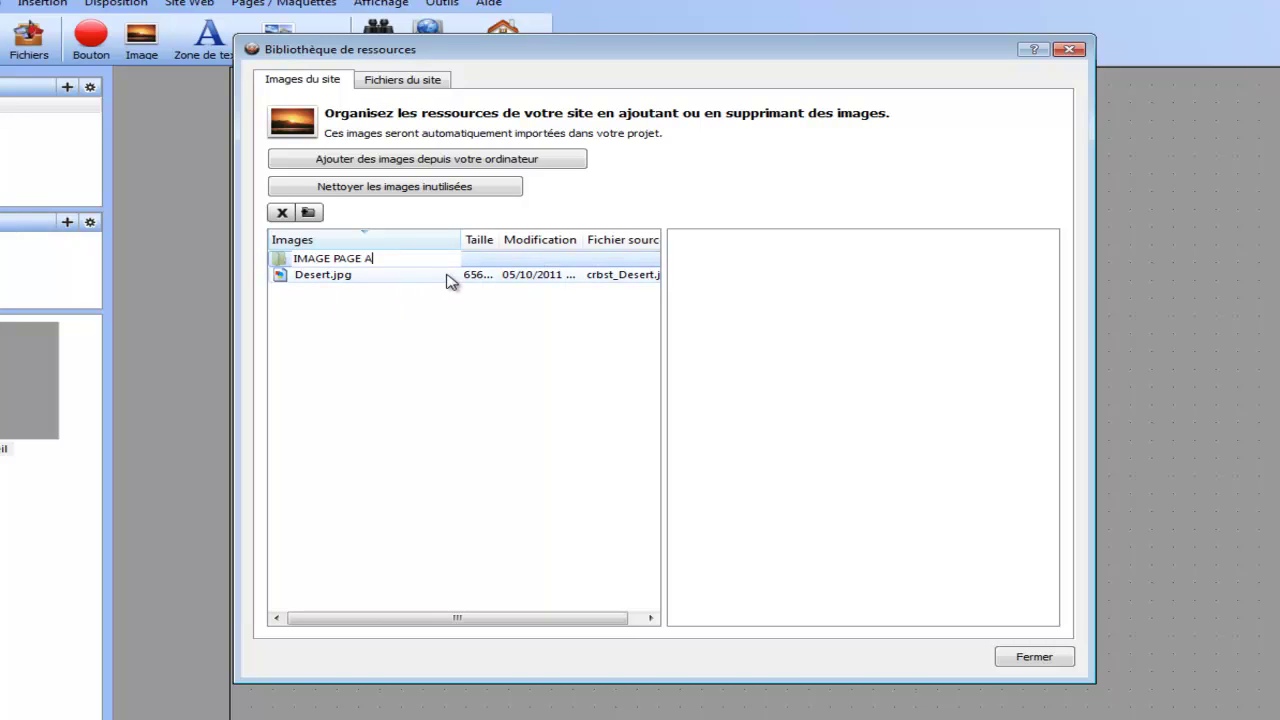
text(CCUEIL)
key(Return)
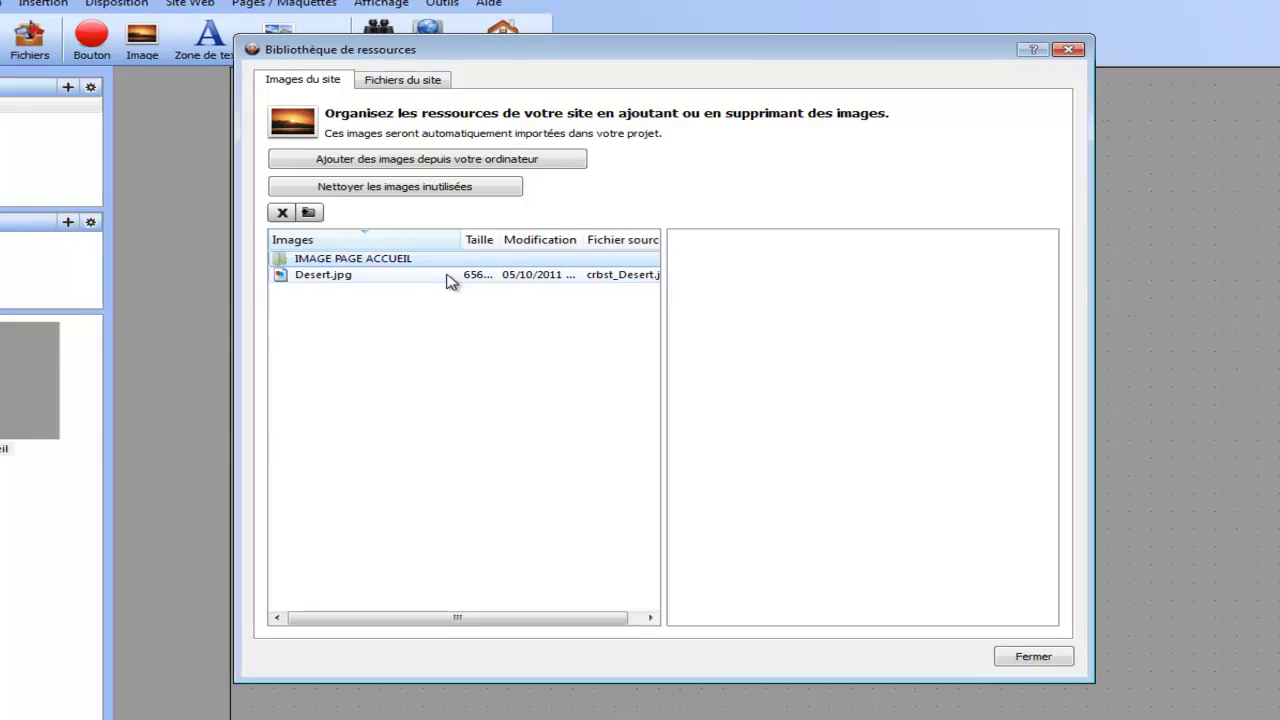
drag(430, 280, 468, 262)
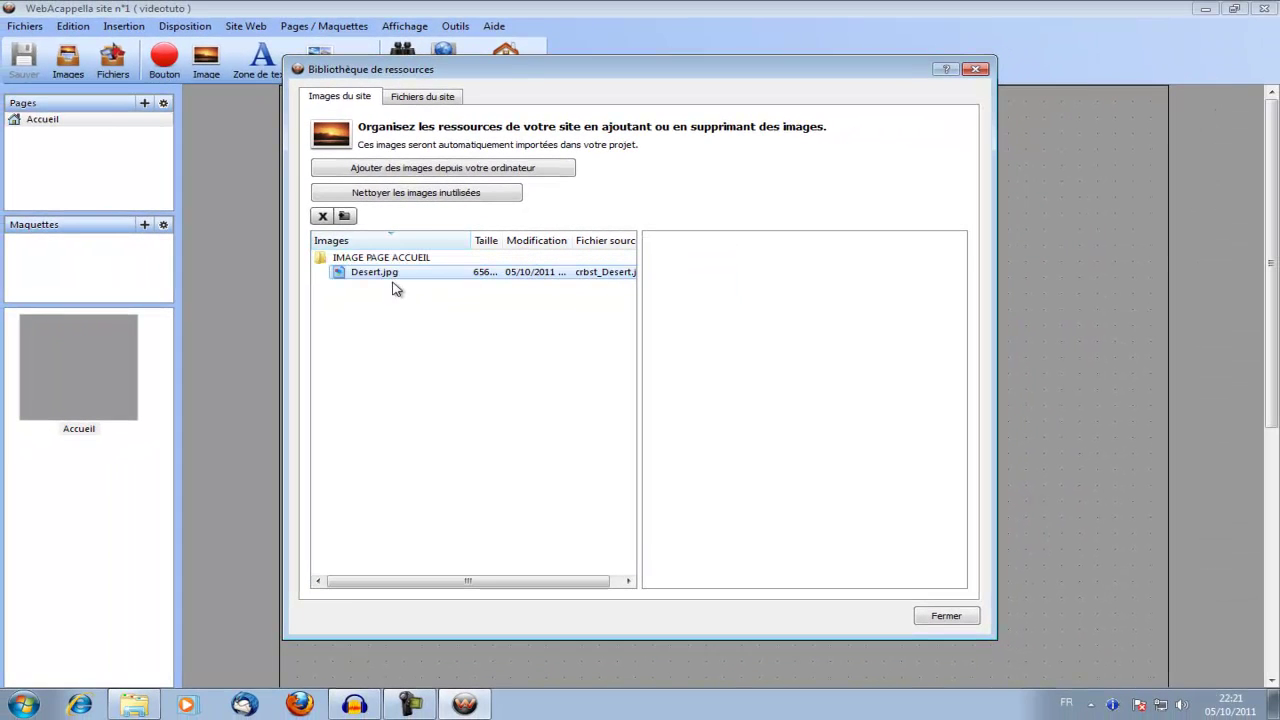
click(946, 616)
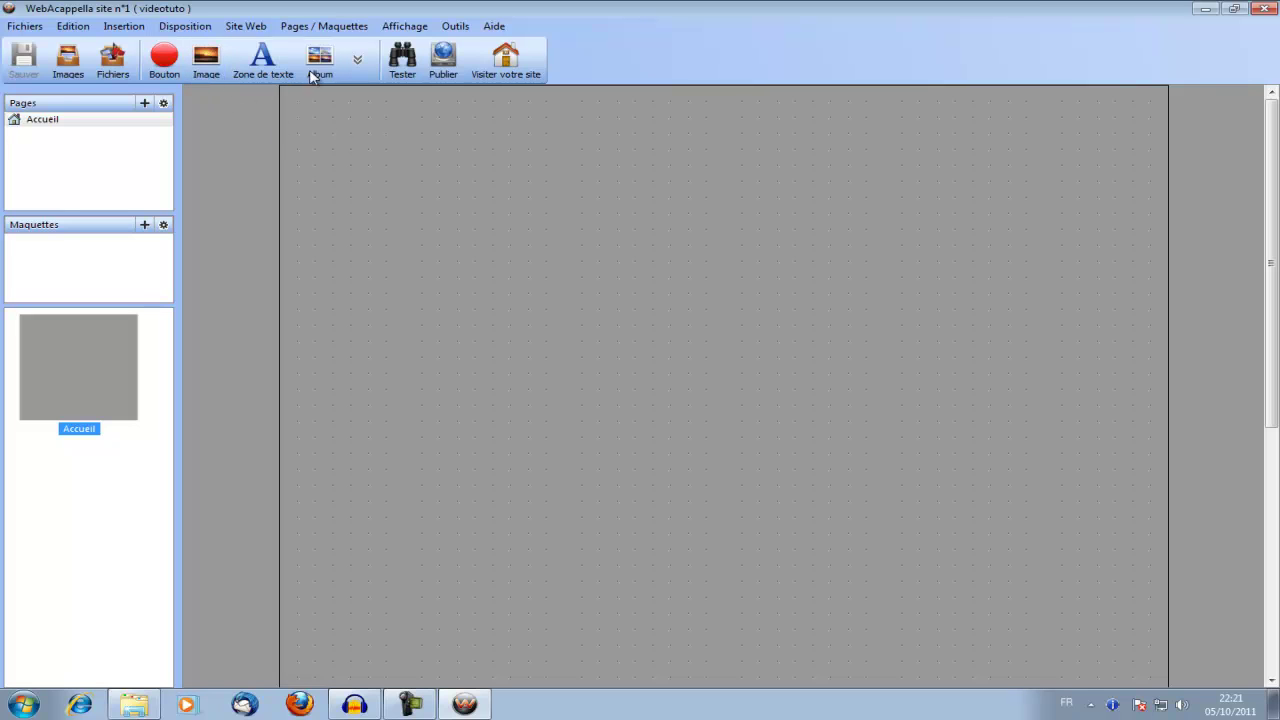
Insert an image object on the Accueil page and assign Desert.jpg from the IMAGE PAGE ACCUEIL folder as its normal image
click(207, 64)
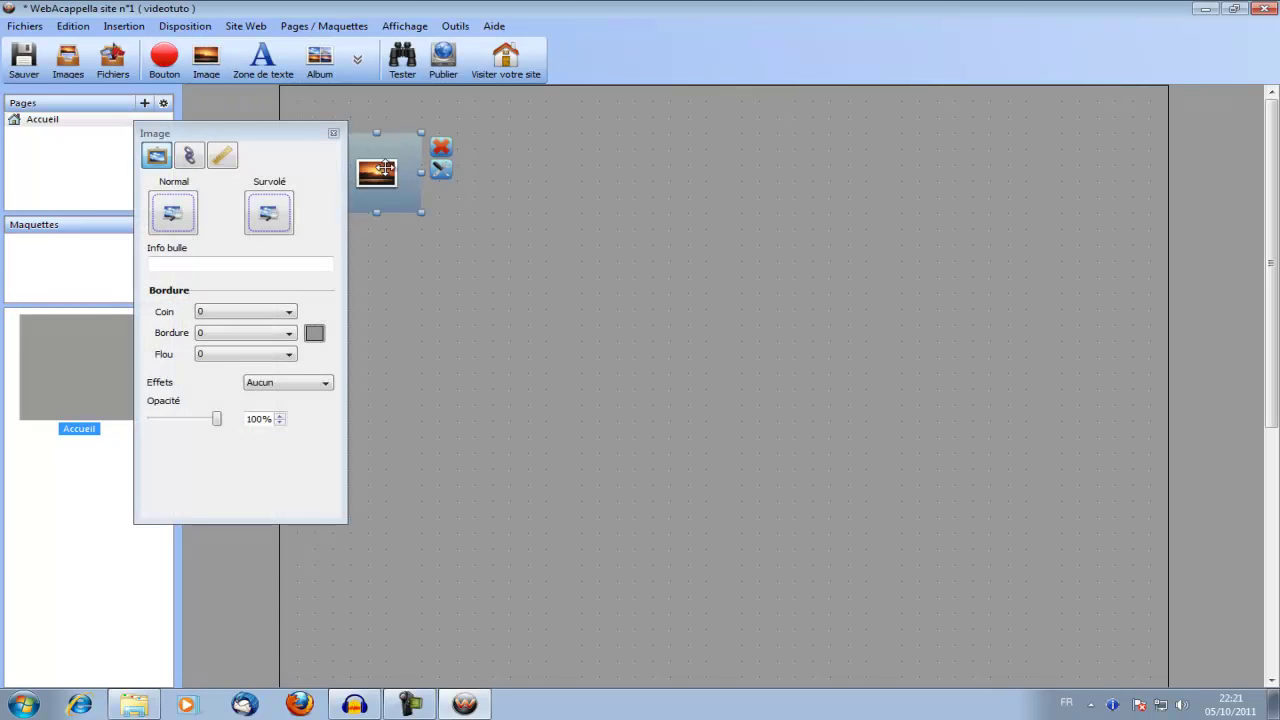
click(229, 246)
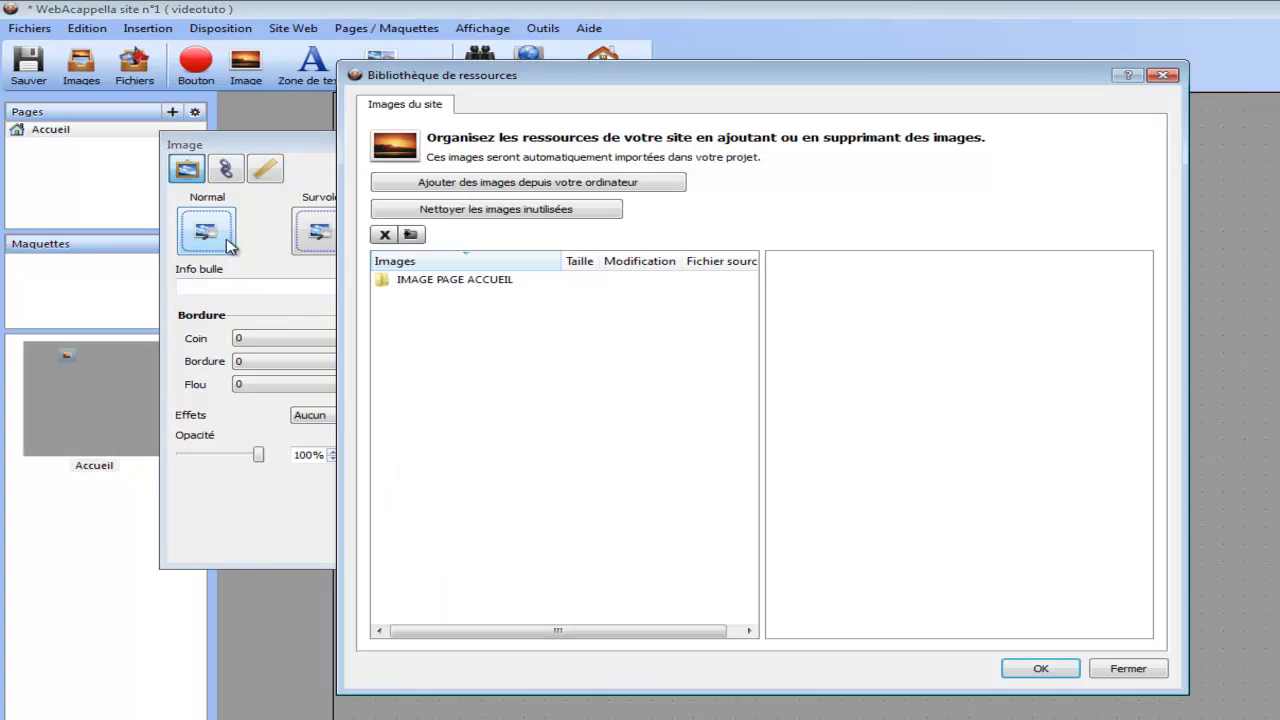
click(451, 288)
double_click(831, 286)
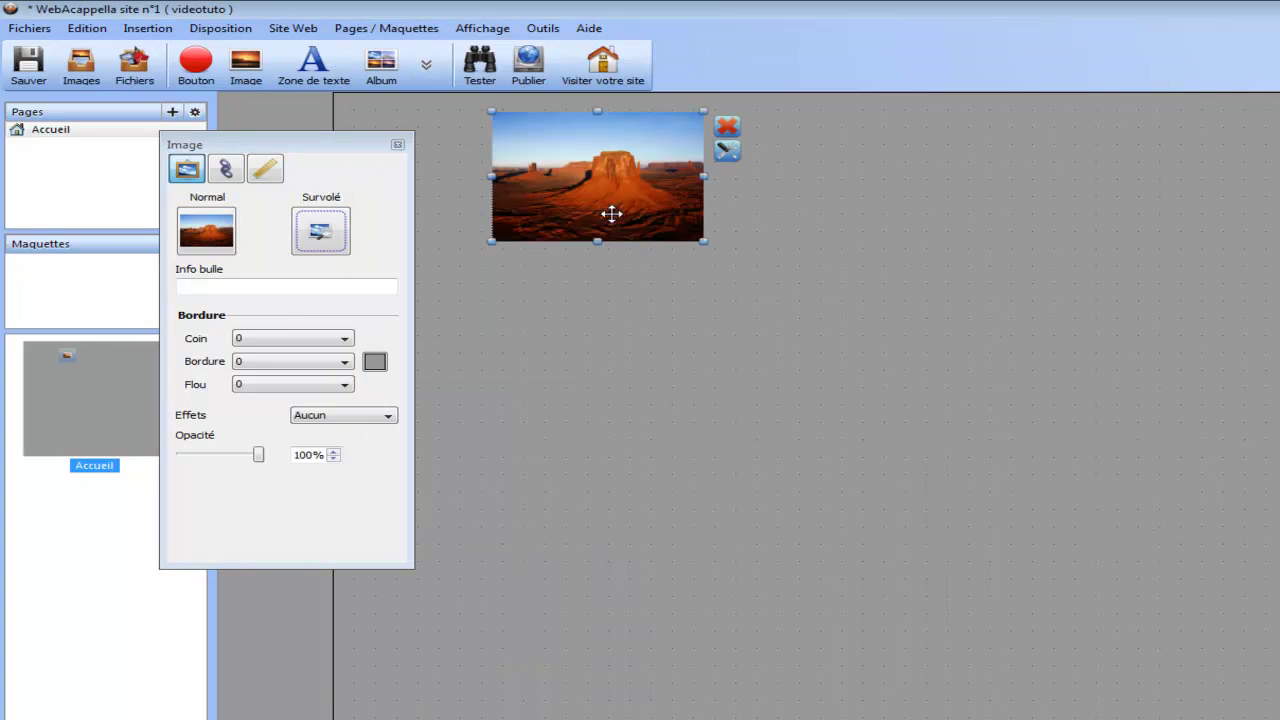
Place the desert image in the page's upper-left corner and enlarge it to about 416 by 312 px
drag(660, 215, 484, 168)
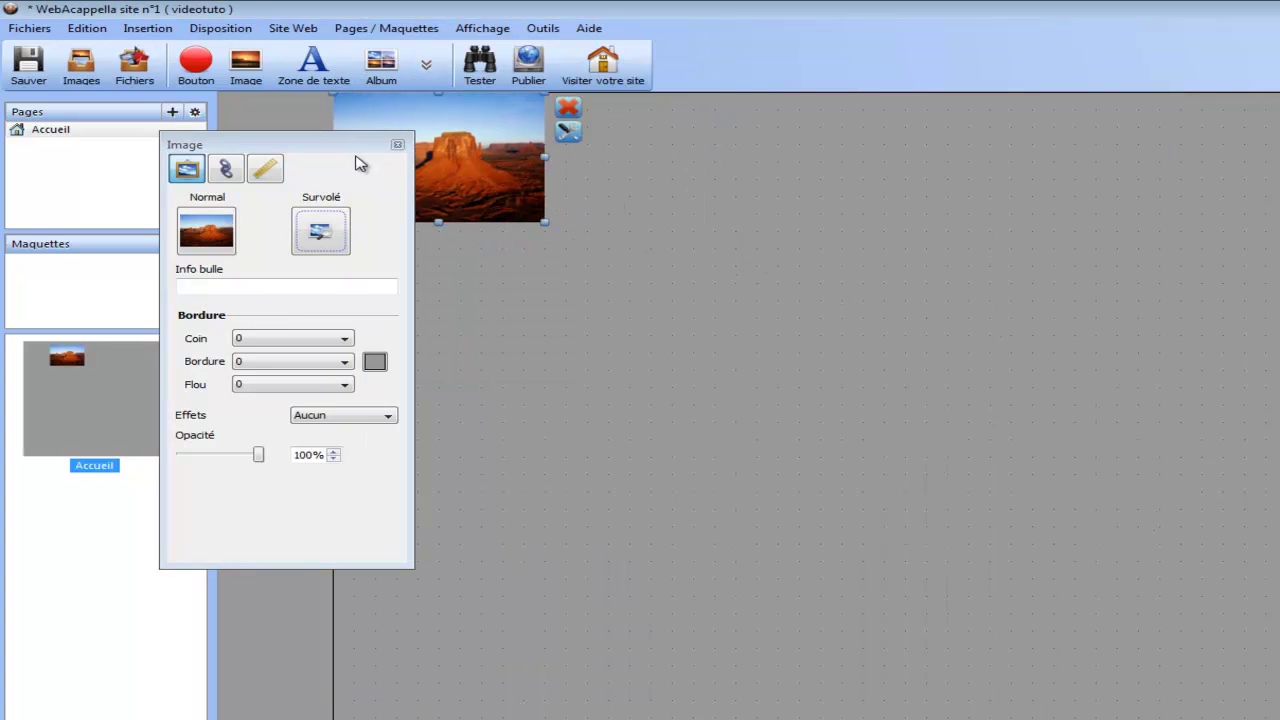
drag(352, 152, 236, 127)
drag(547, 231, 1227, 641)
drag(1275, 715, 994, 363)
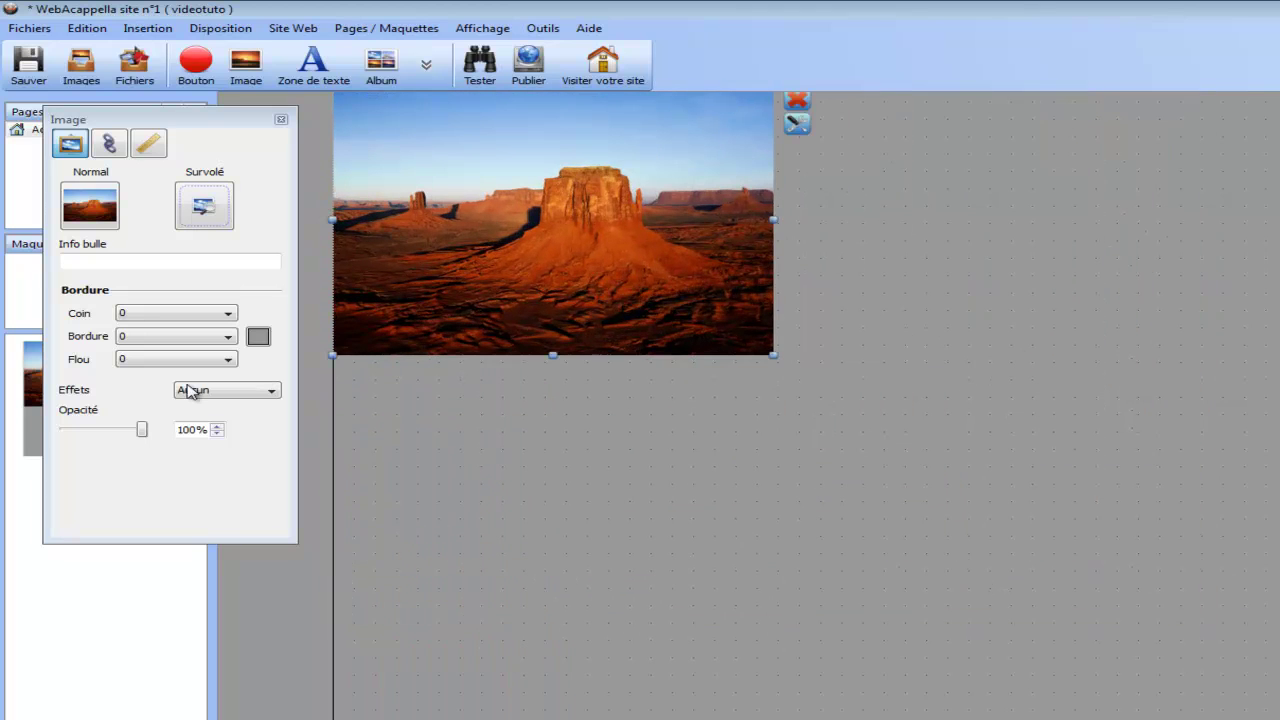
Try corner roundings of 6, 120 and 130 on the desert image while it sits away from the page edges
click(140, 313)
click(160, 406)
drag(574, 264, 779, 432)
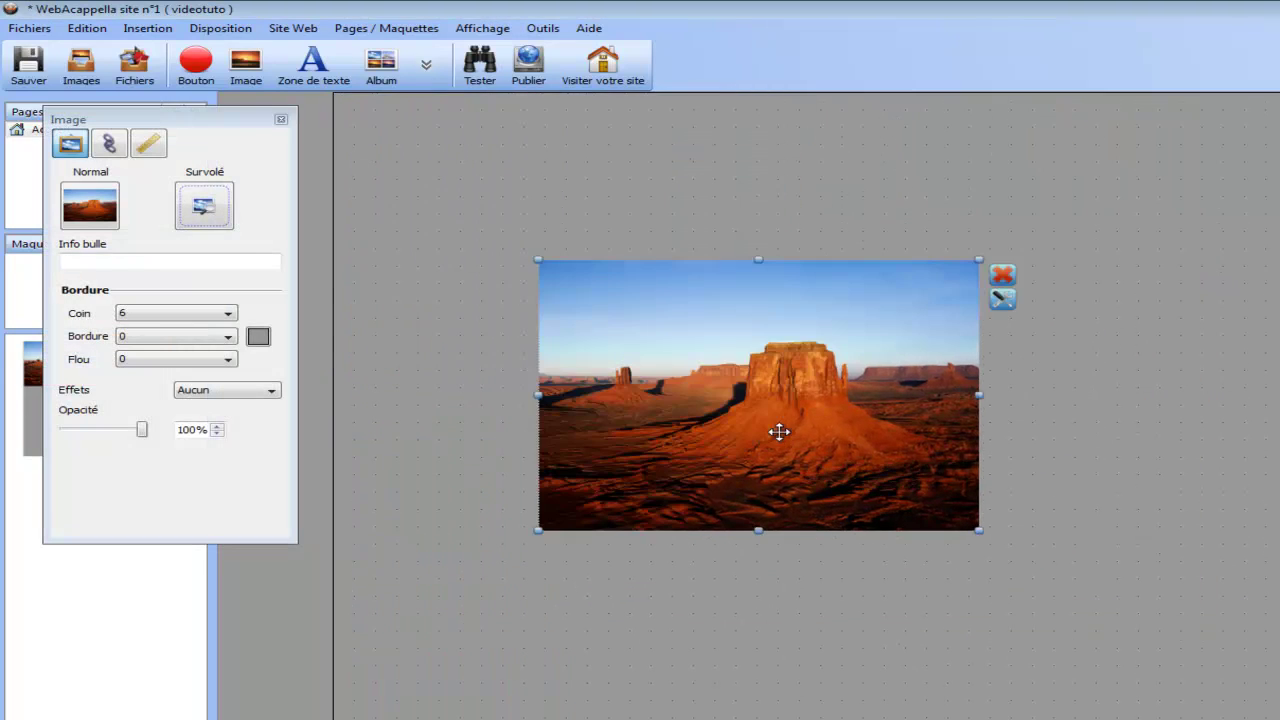
click(600, 349)
click(175, 313)
scroll(175, 400, down, 4)
click(160, 430)
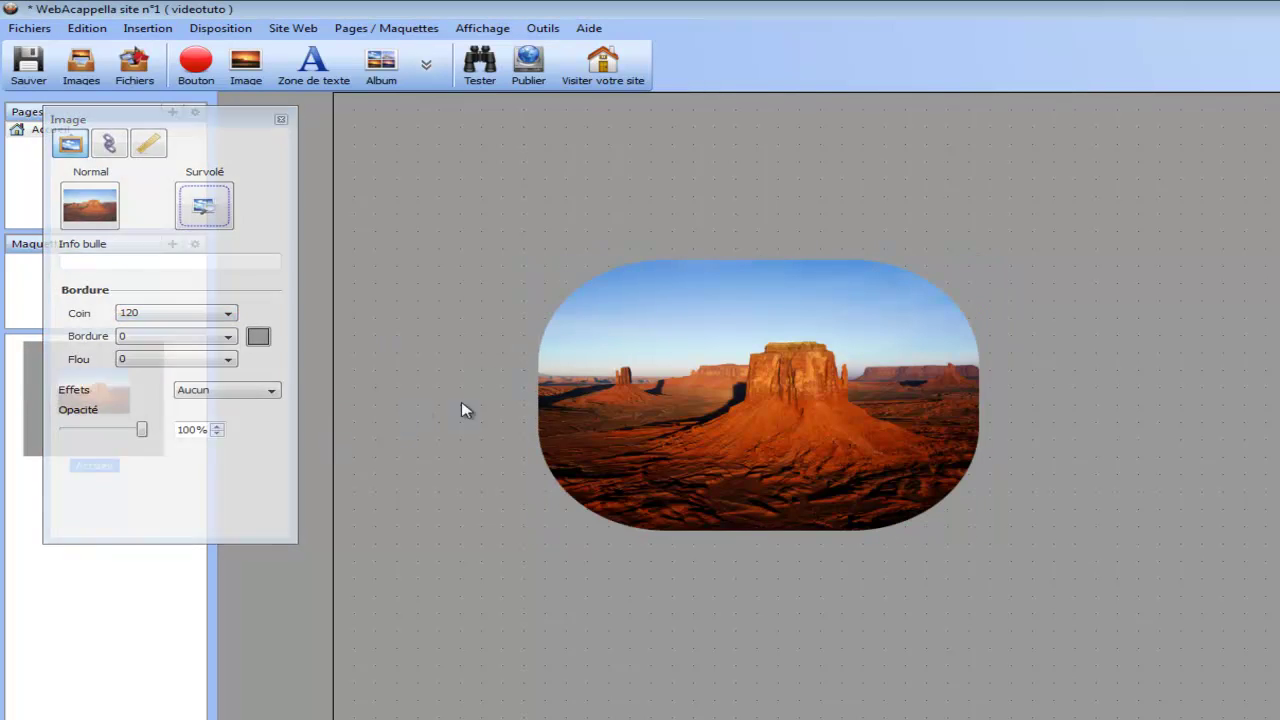
scroll(165, 318, down, 1)
Remove the desert image's corner rounding and move it back to the page's upper-left corner
click(165, 316)
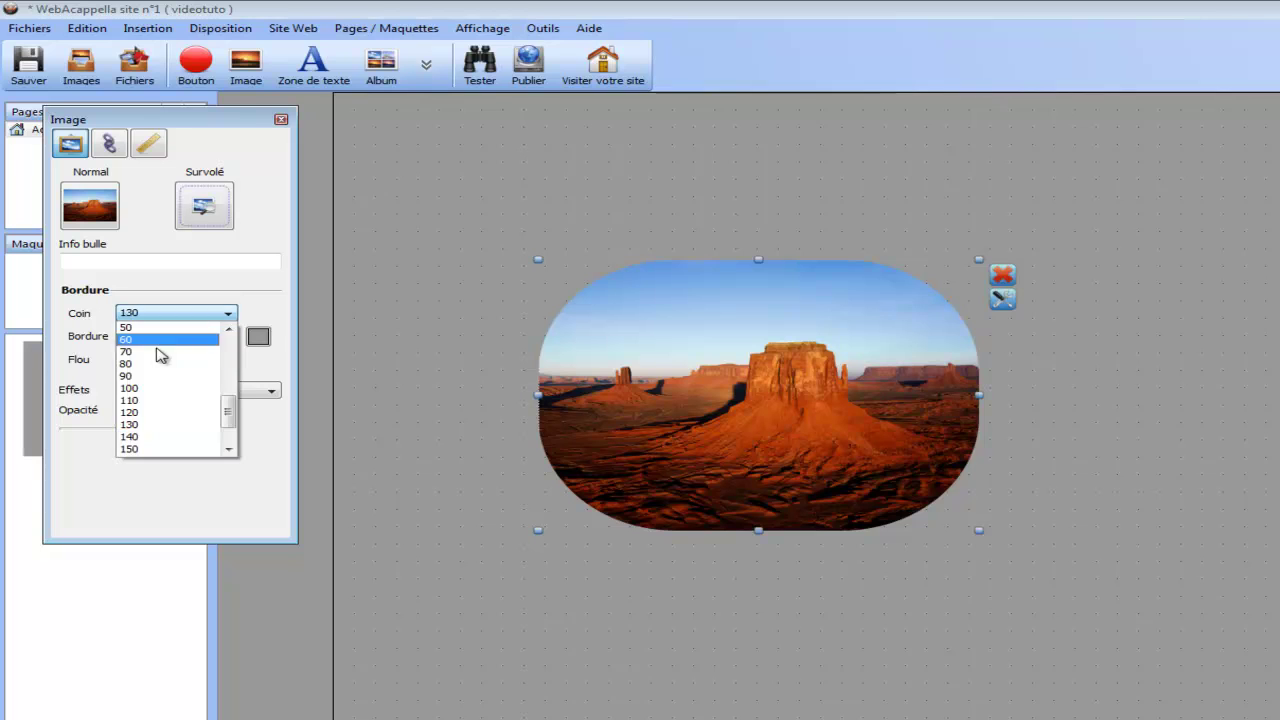
scroll(155, 345, up, 2)
click(150, 328)
drag(610, 310, 391, 143)
Review the link types available for the desert image, leave it without a link, and show its position and size settings
click(110, 143)
click(118, 208)
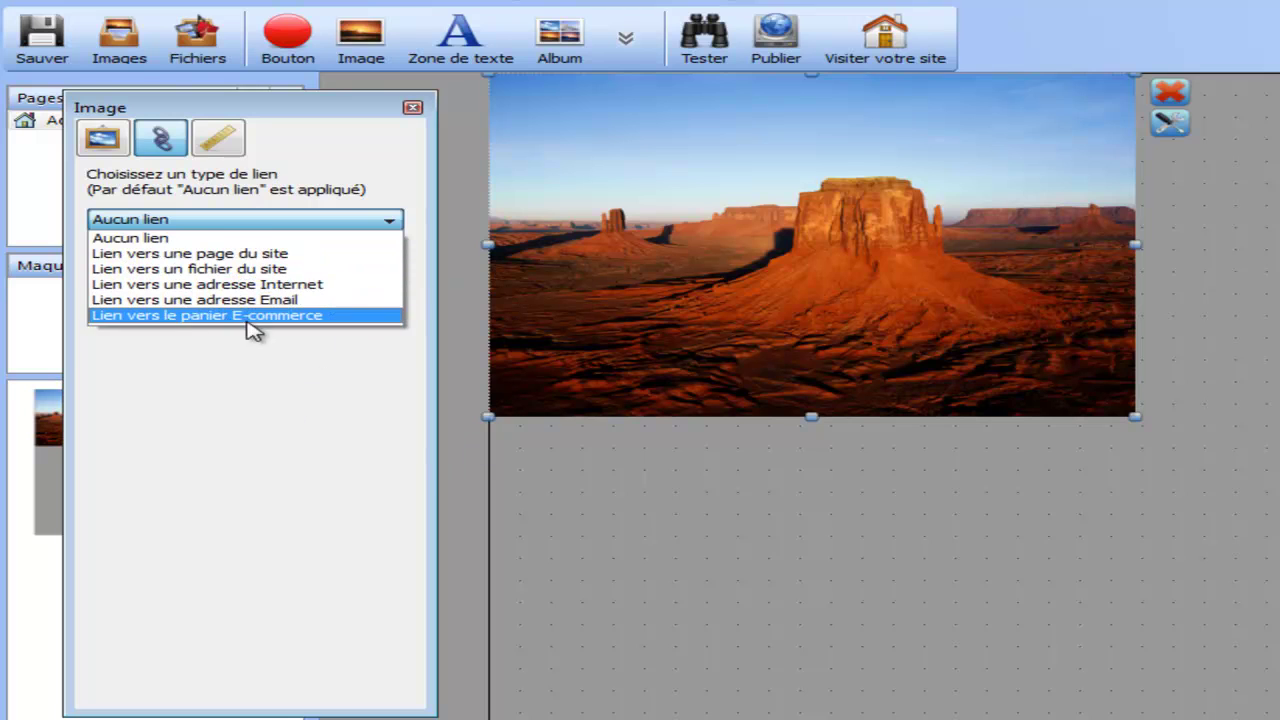
click(708, 500)
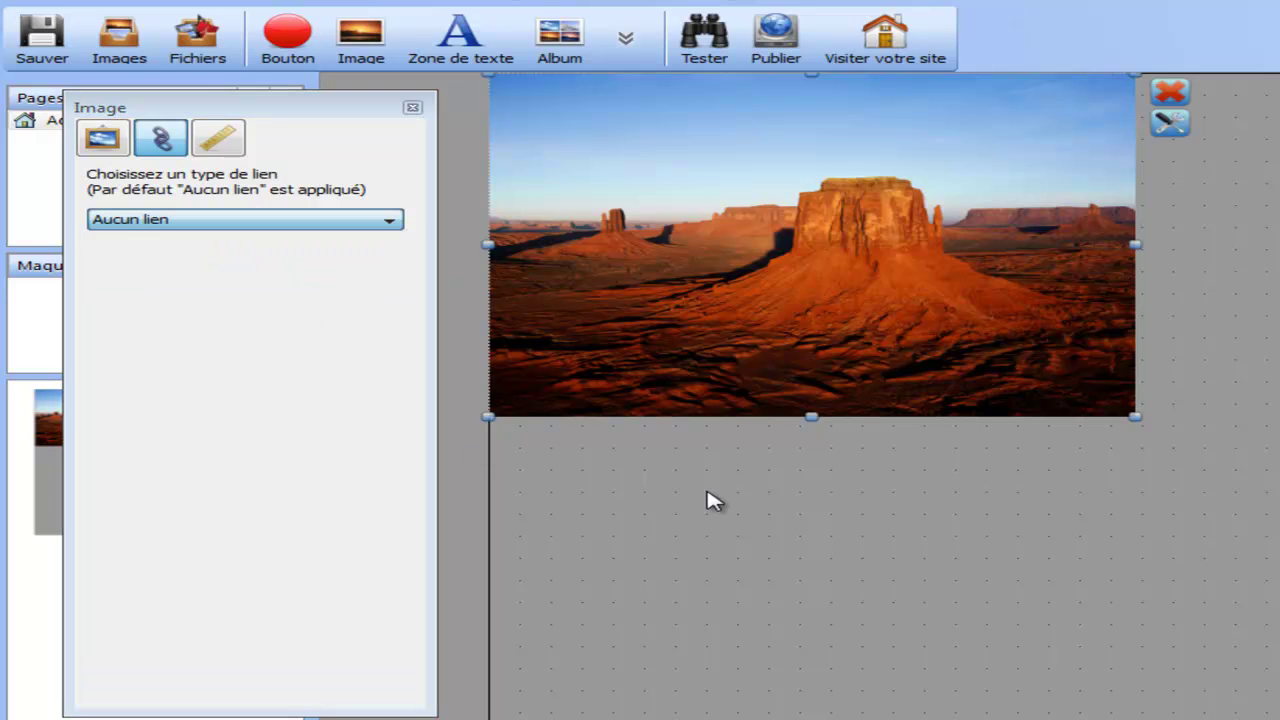
click(213, 145)
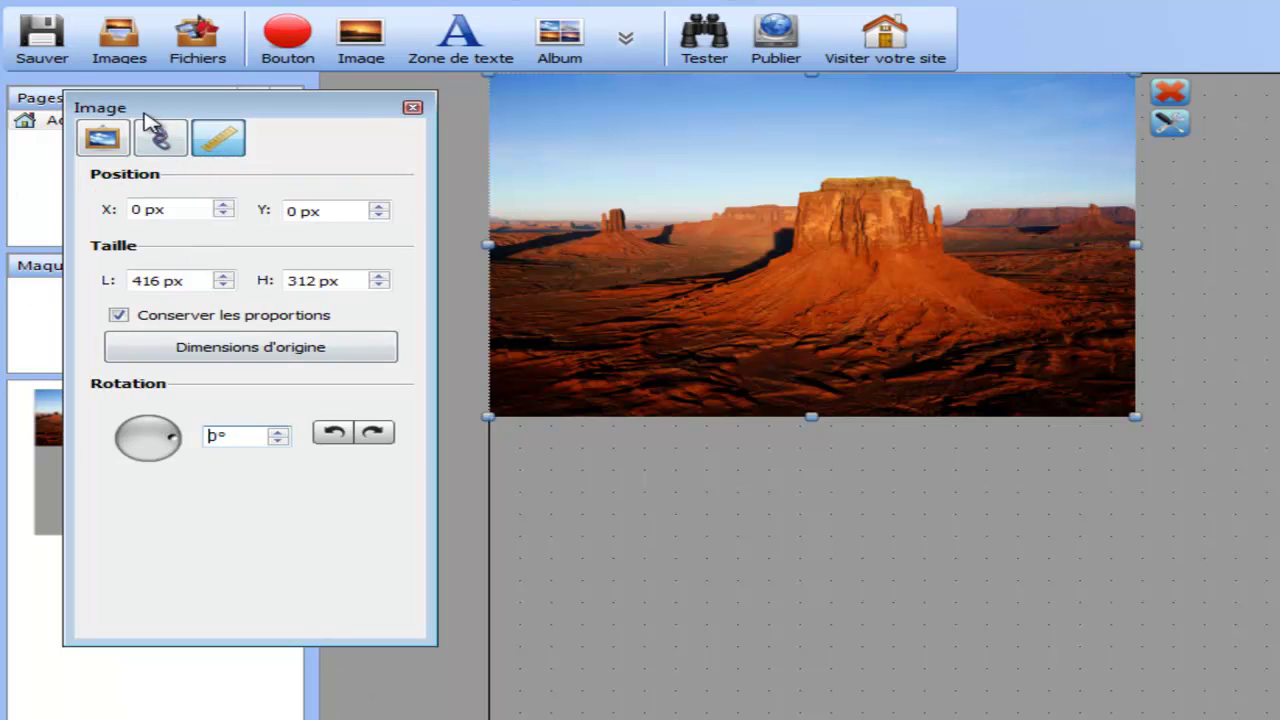
drag(145, 107, 153, 100)
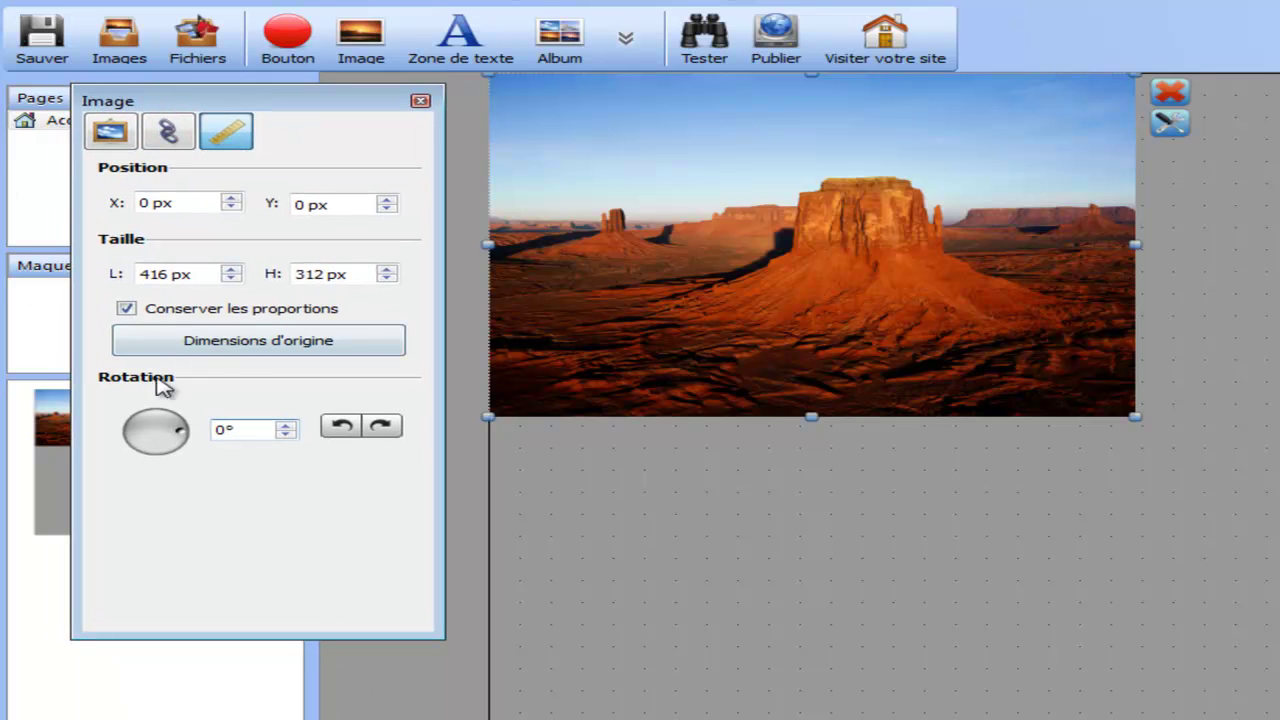
Try rotating the desert image, restore it to 0°, and return it to position X 0 px, Y 0 px
mouse_move(177, 437)
mouse_down()
mouse_move(129, 420)
mouse_move(217, 431)
mouse_move(160, 420)
mouse_move(149, 429)
mouse_move(171, 458)
mouse_move(197, 452)
mouse_move(194, 437)
mouse_up()
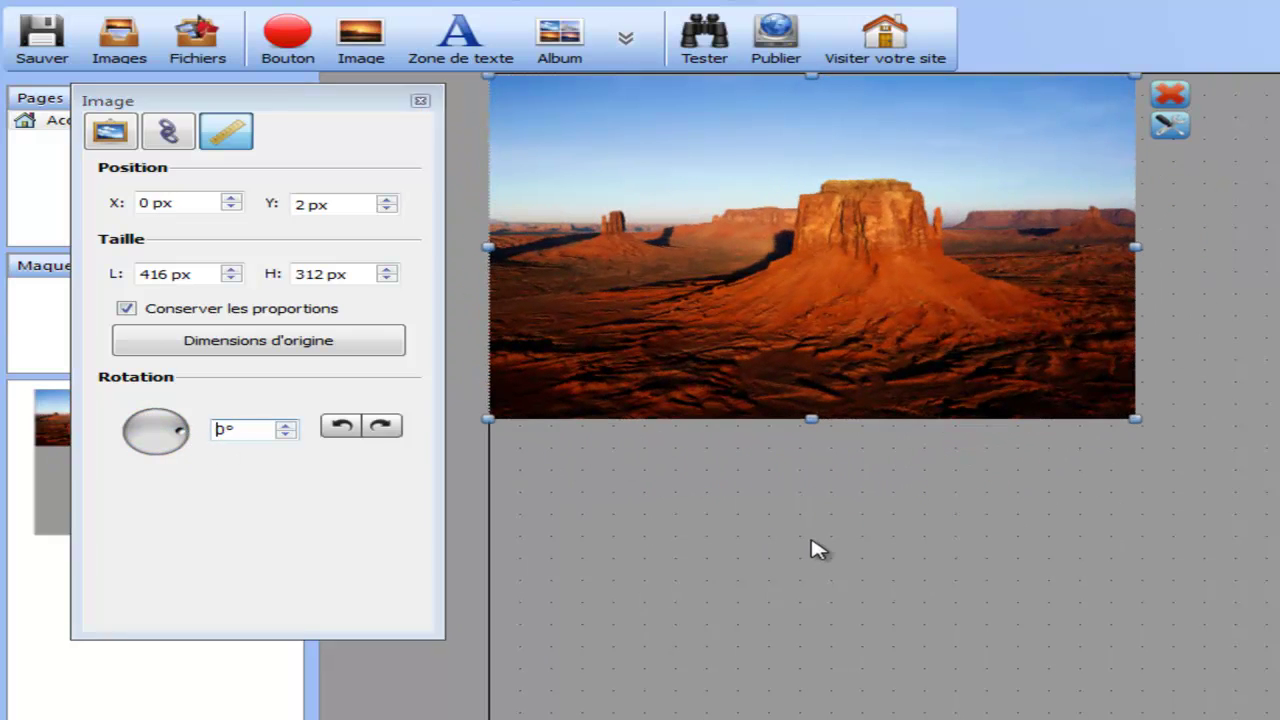
drag(791, 309, 809, 243)
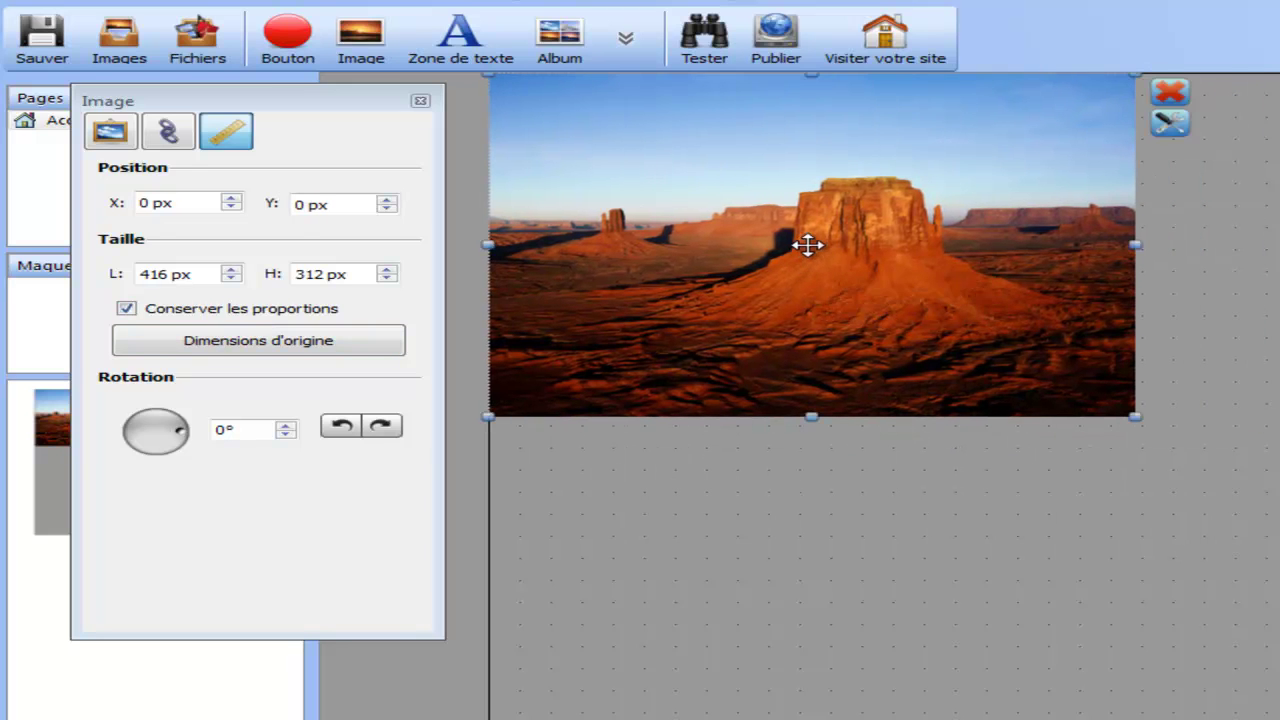
Turn off proportional scaling for the desert image and stretch it into a 1000 by 200 px banner
click(238, 310)
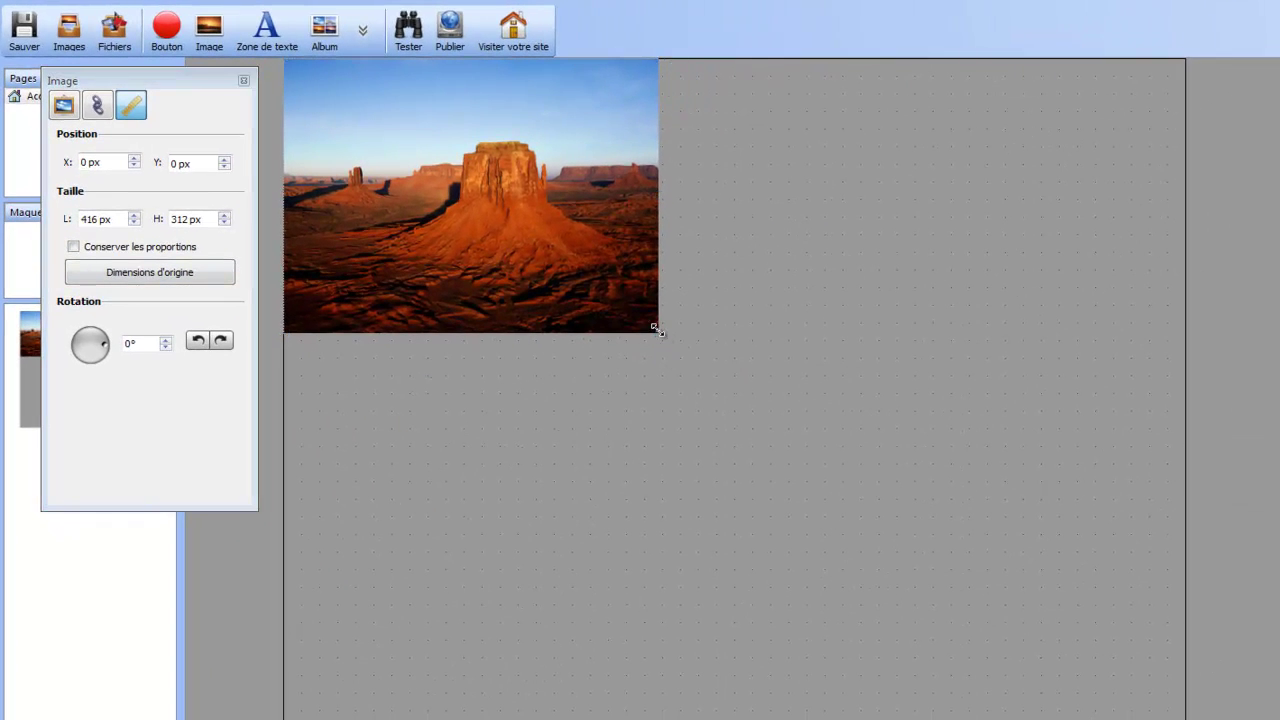
drag(656, 329, 1250, 236)
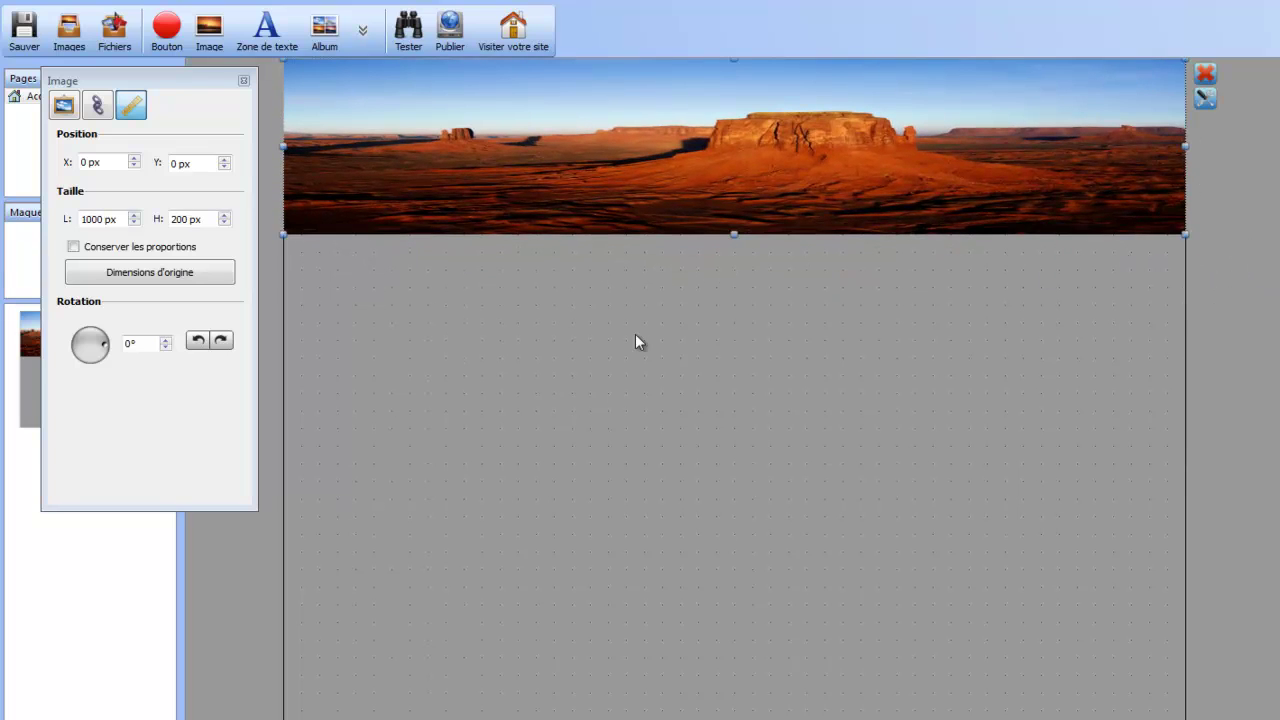
click(580, 349)
click(514, 143)
click(97, 289)
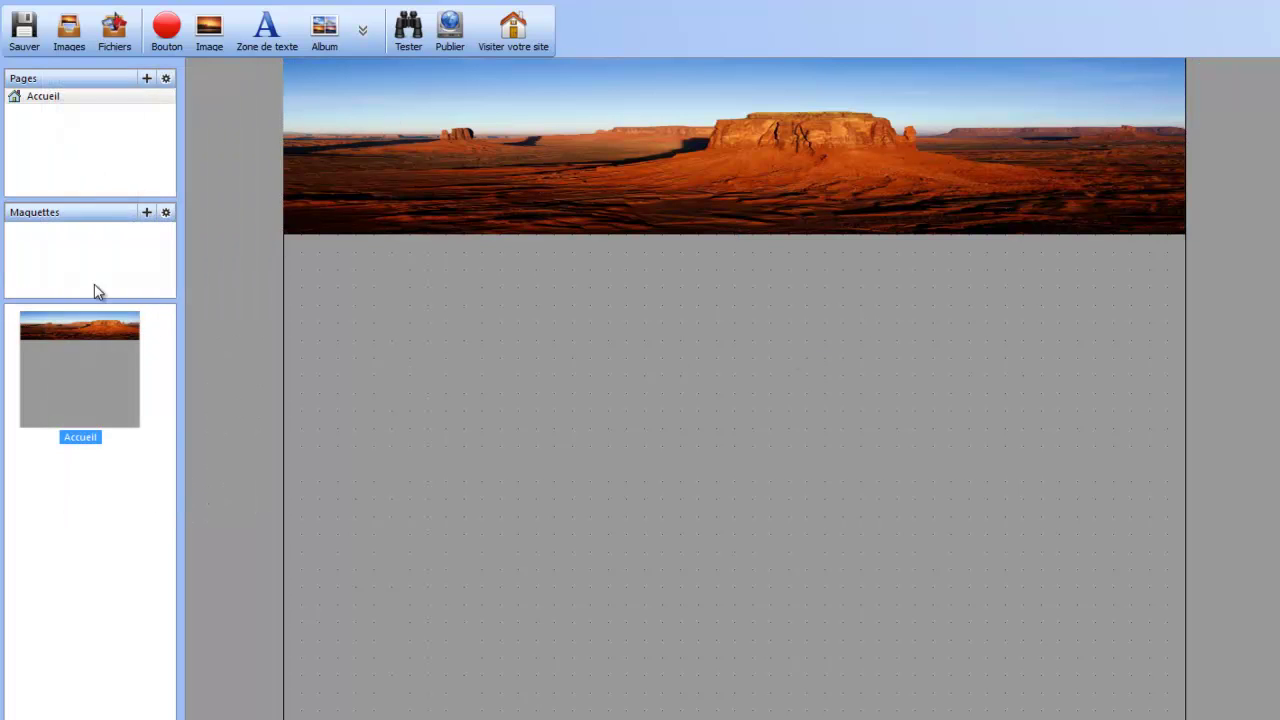
Make the desert banner taller by extending its lower edge further down the page
click(771, 143)
click(740, 306)
click(671, 137)
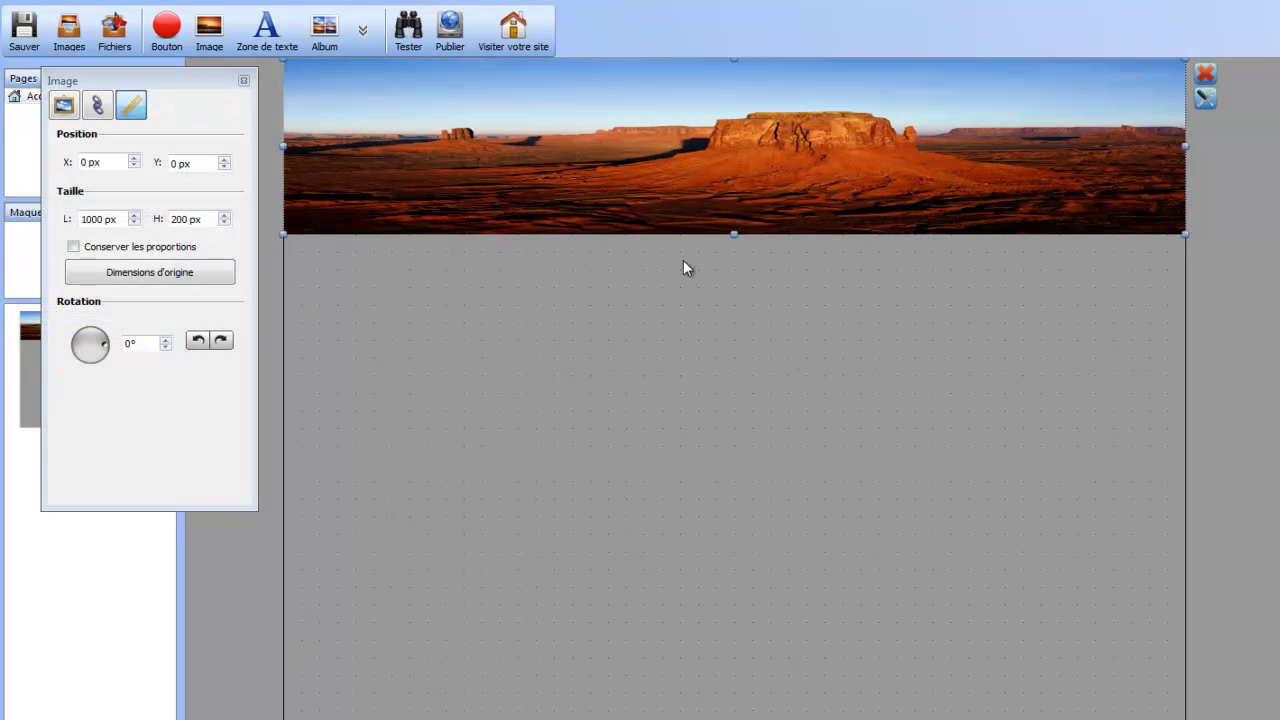
drag(734, 234, 770, 334)
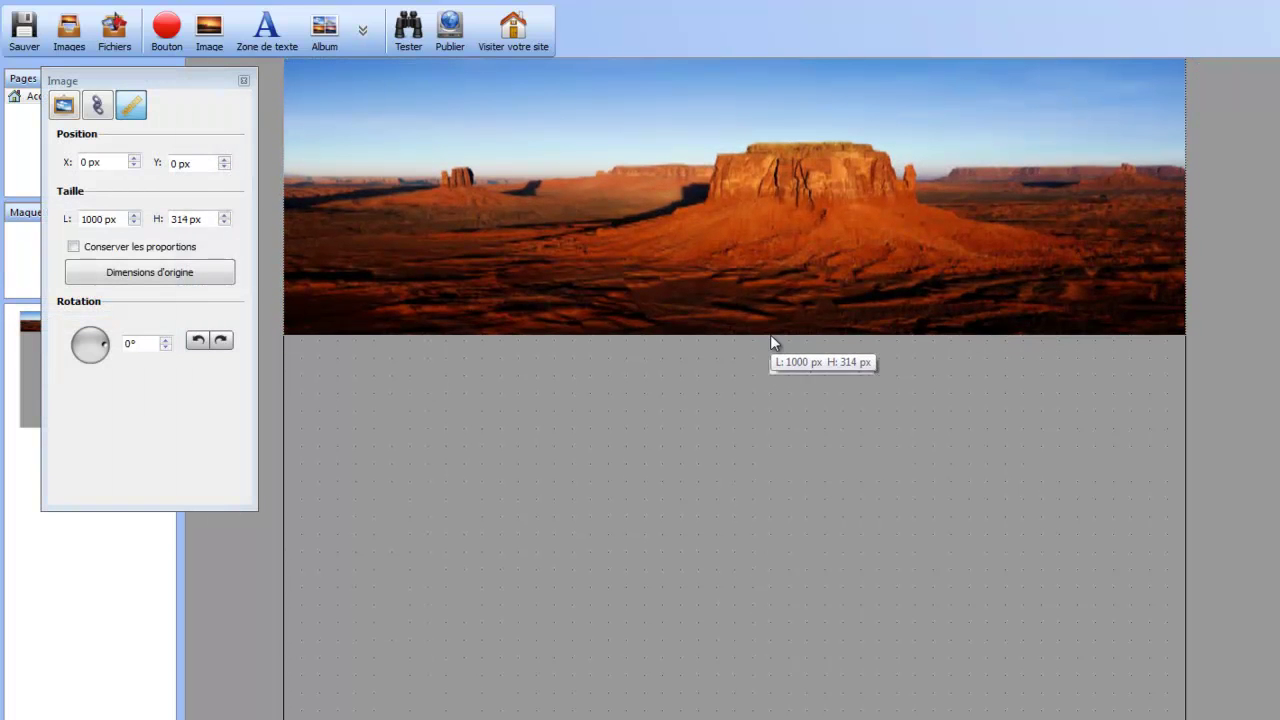
drag(673, 364, 673, 364)
drag(734, 330, 734, 304)
click(559, 349)
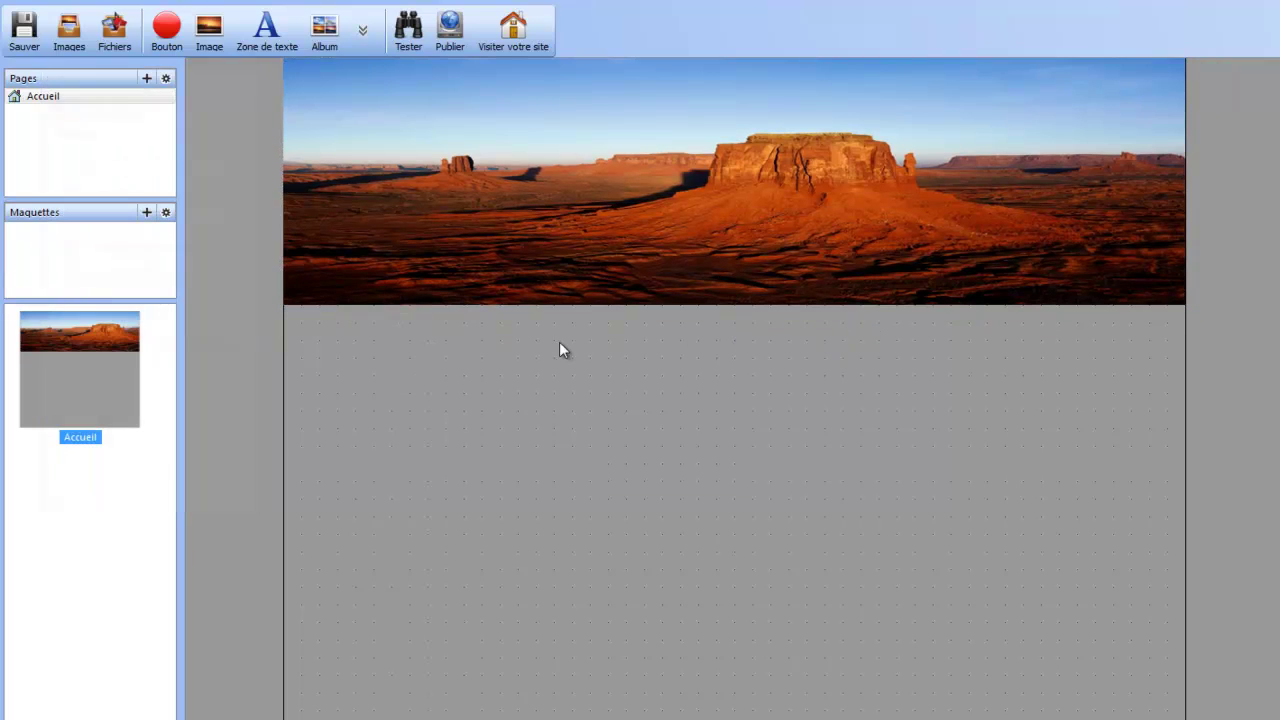
Insert a button and place it just below the banner, against the page's left edge
click(162, 36)
drag(384, 121, 339, 347)
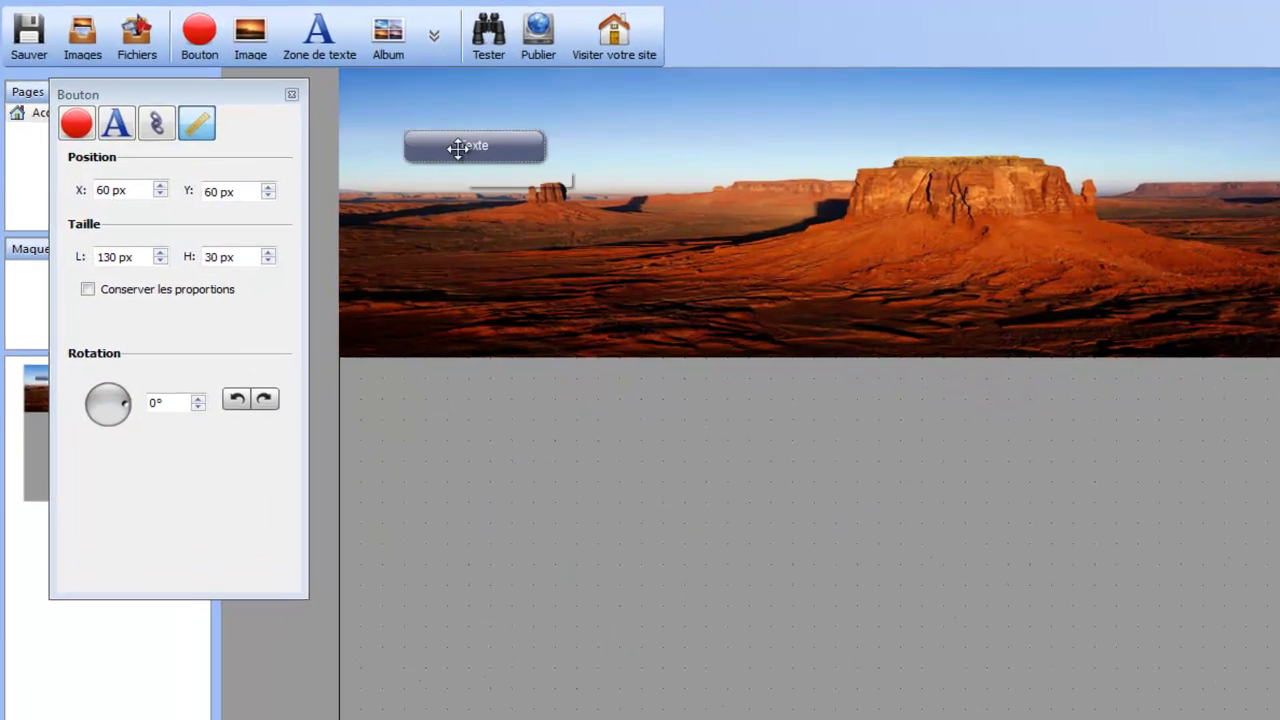
drag(437, 446, 440, 444)
Change the button's shape to Cercle and nudge it slightly closer to the banner
click(82, 131)
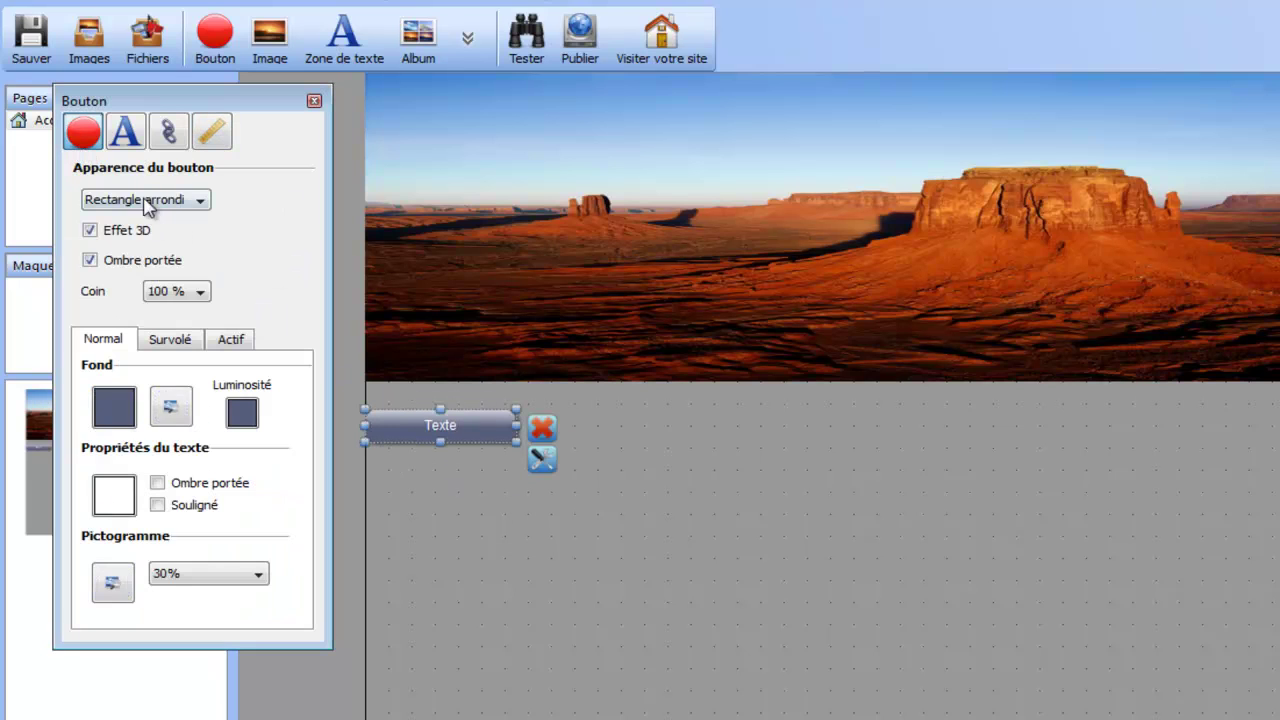
click(157, 205)
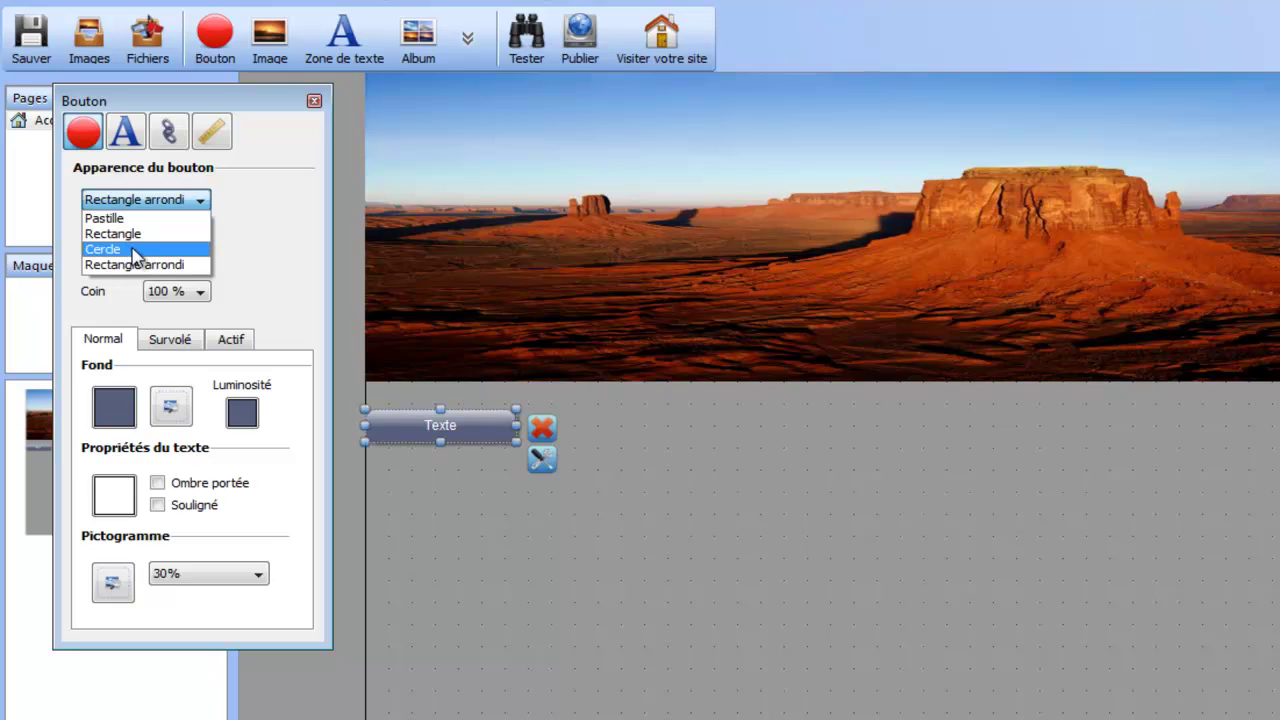
click(140, 246)
drag(474, 436, 467, 419)
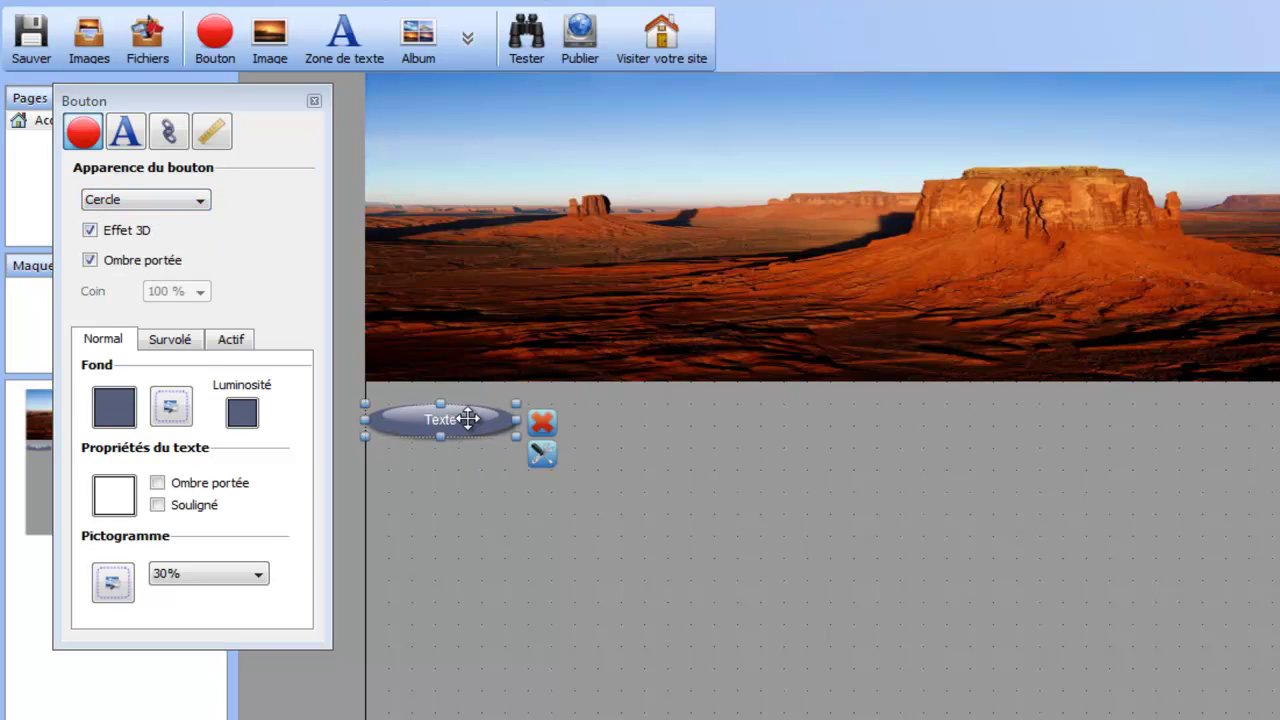
Try the button without its 3D effect and drop shadow, turning each option back on
click(146, 232)
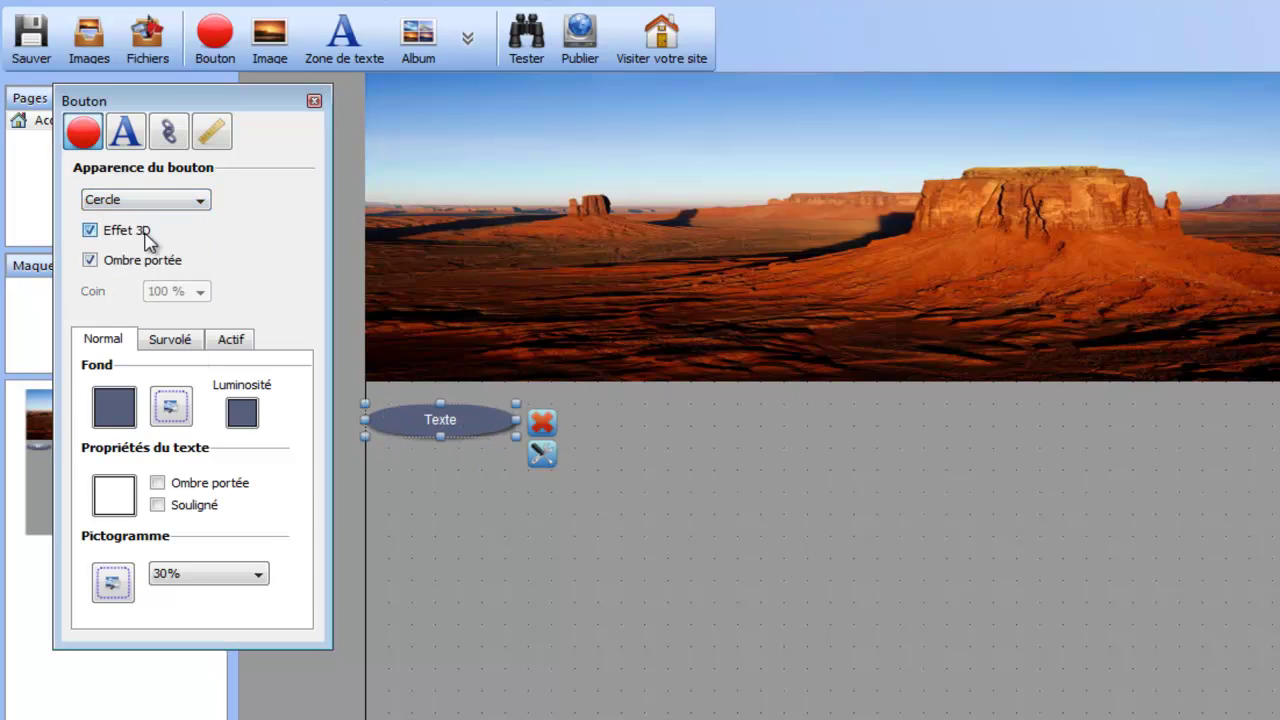
click(133, 236)
click(140, 262)
click(143, 262)
Set the button's normal background colour to blue and its luminosity colour to yellow
click(128, 410)
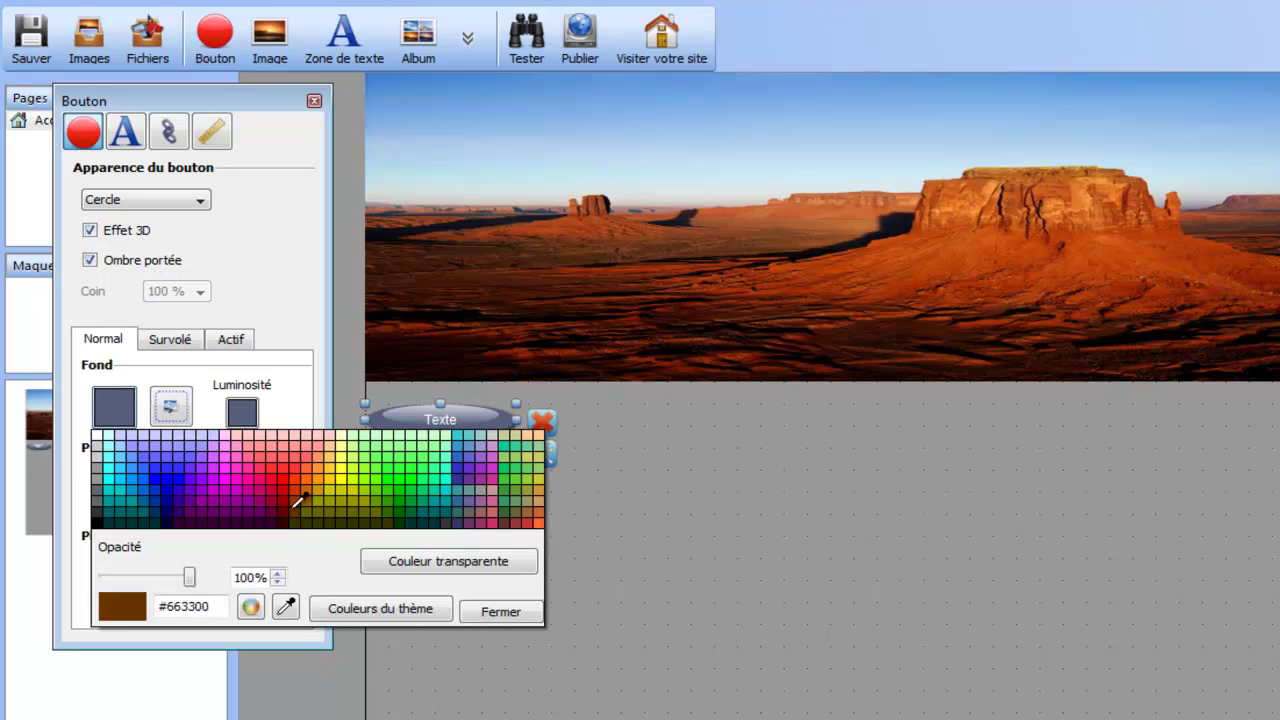
click(169, 467)
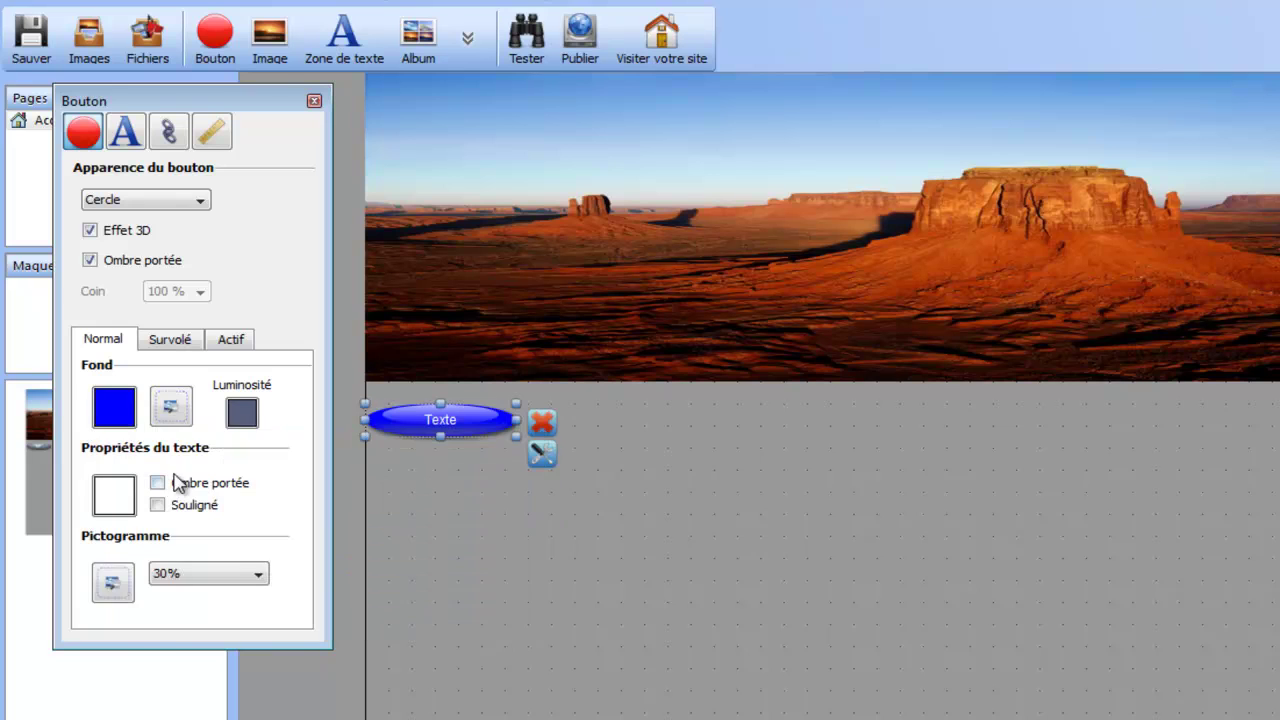
click(243, 413)
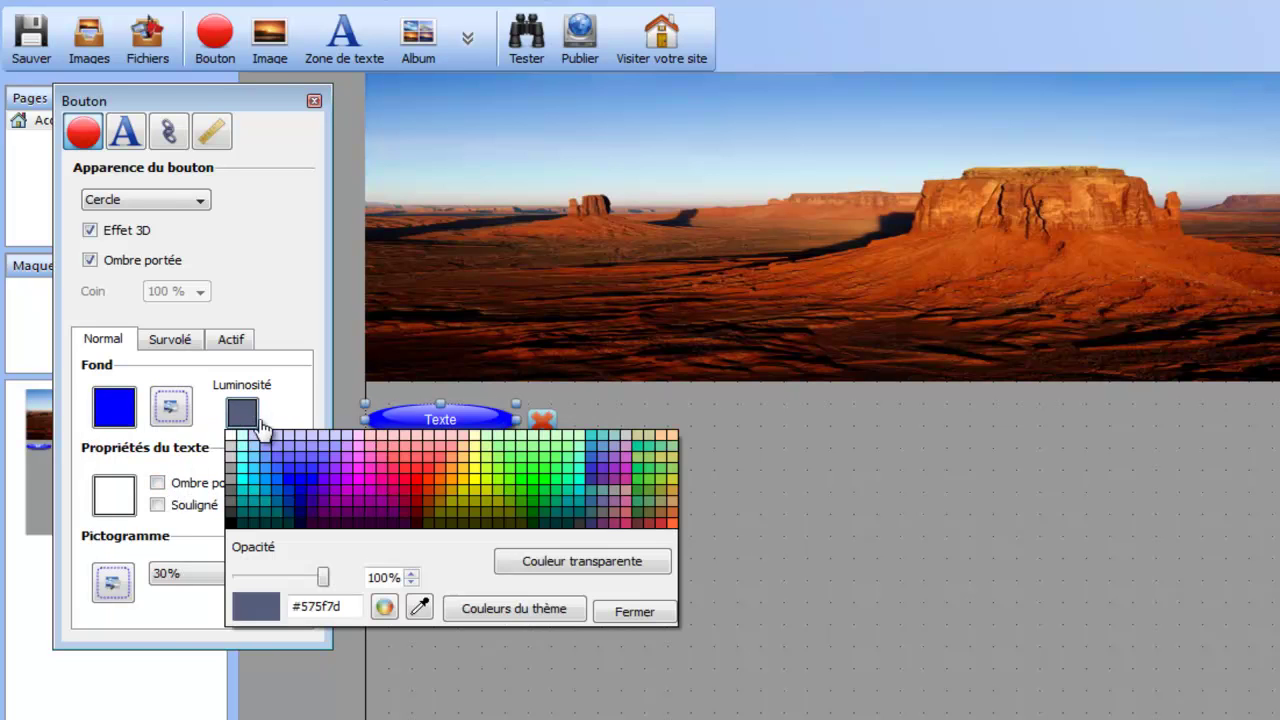
click(478, 500)
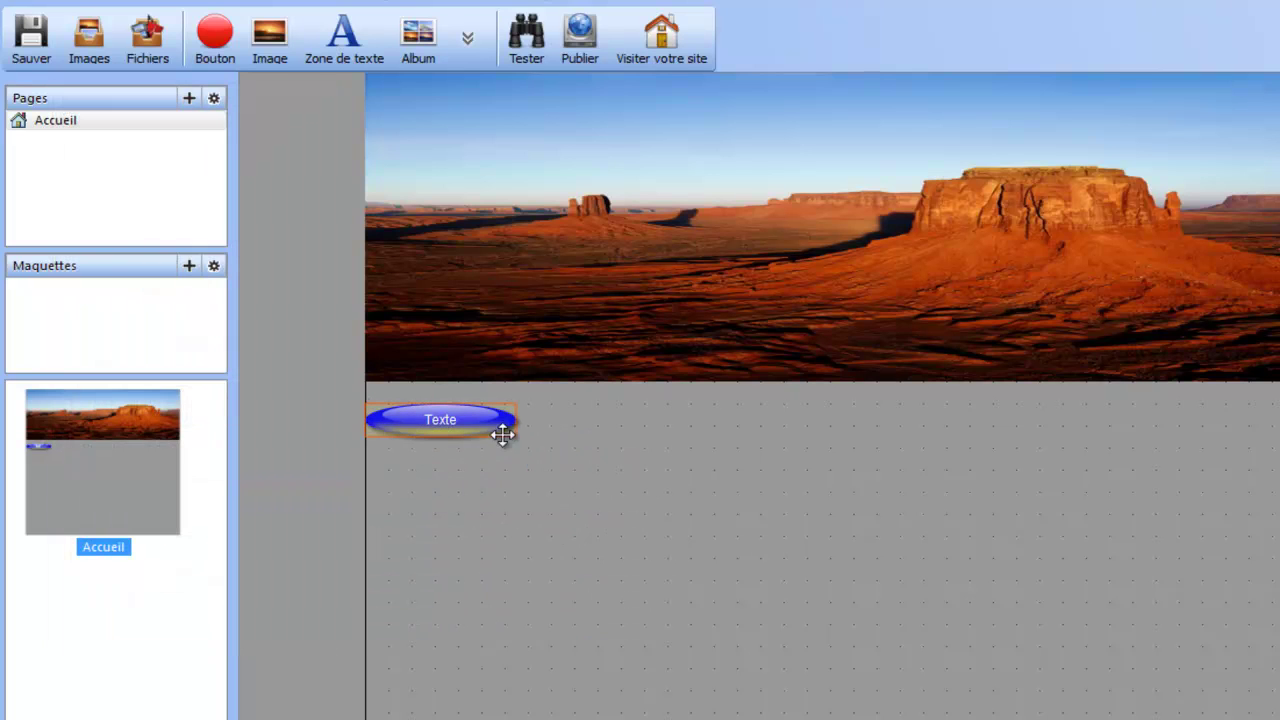
click(396, 428)
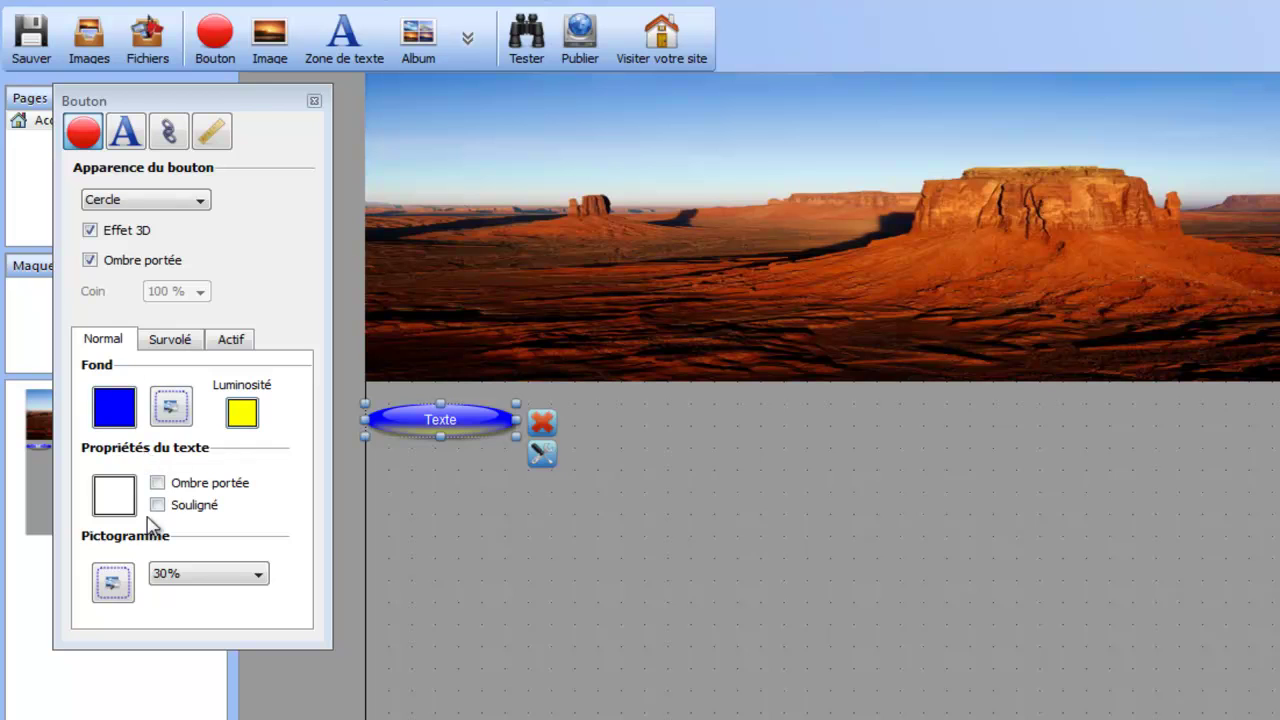
Try green as the button's normal text colour and return it to white
click(114, 494)
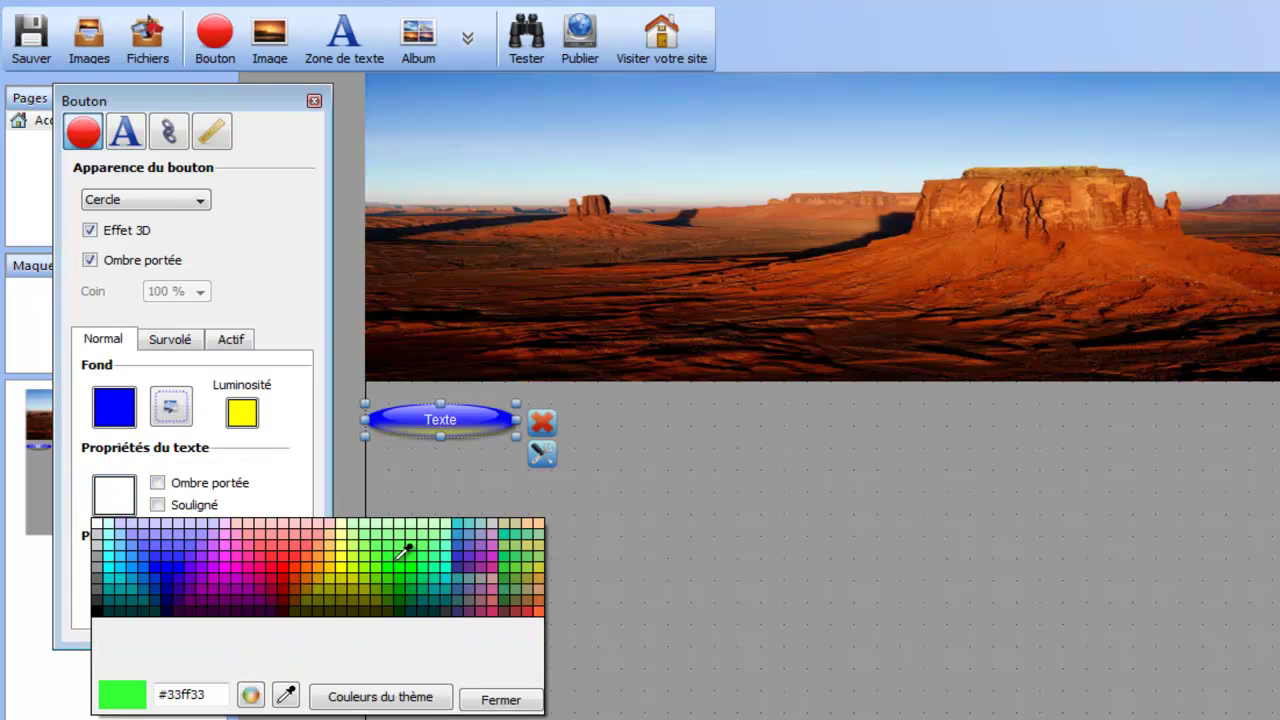
click(409, 557)
click(116, 512)
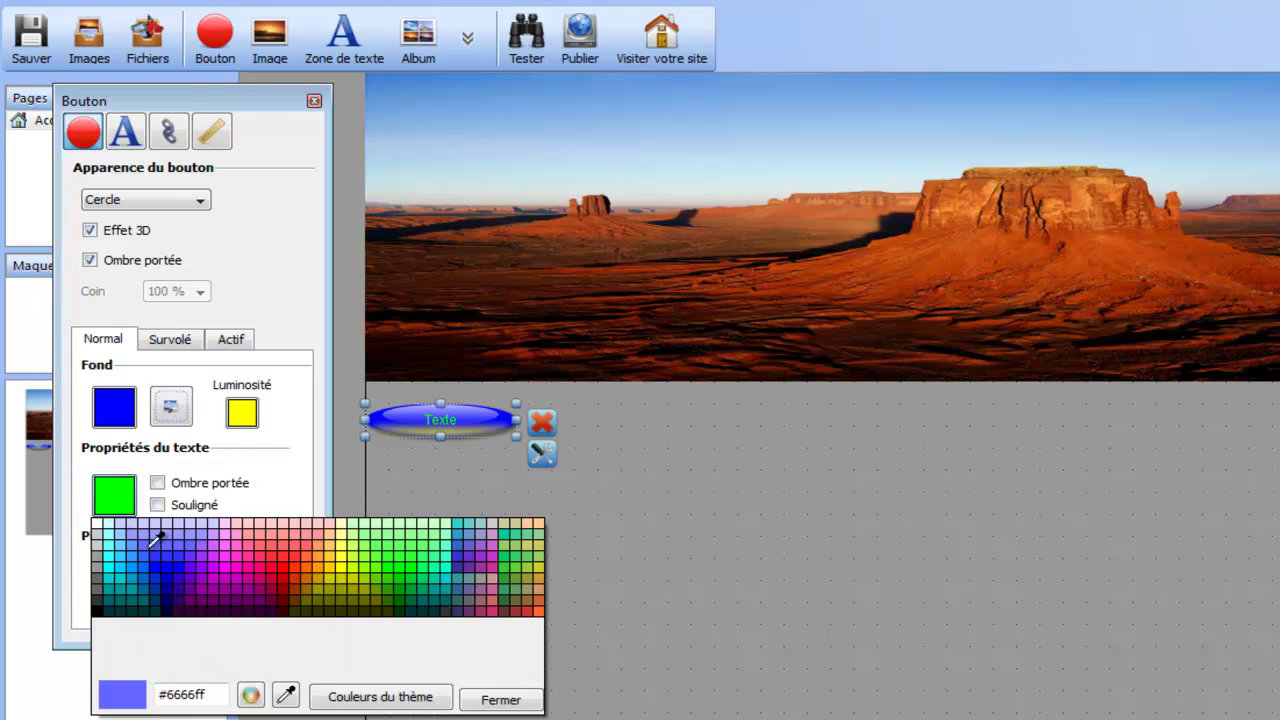
click(98, 530)
click(441, 420)
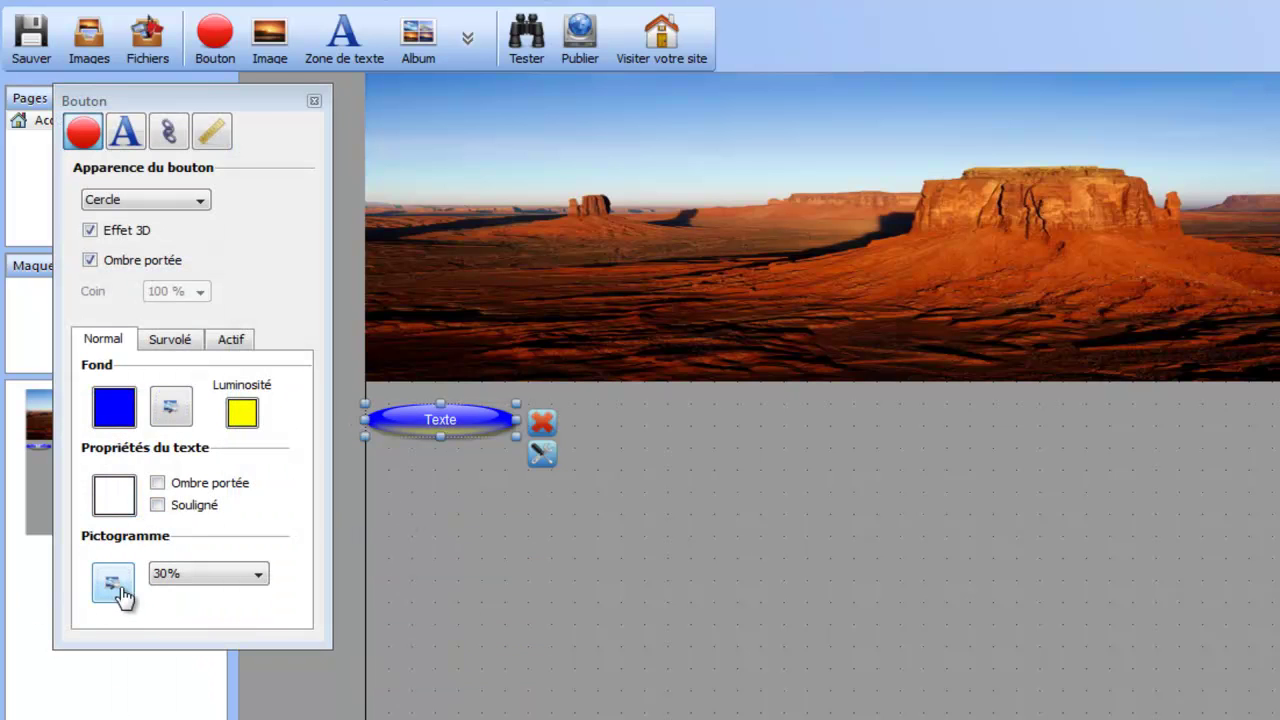
Examine the button's pictogram option and the settings of its Survolé and Actif states
click(113, 584)
key(Escape)
click(172, 341)
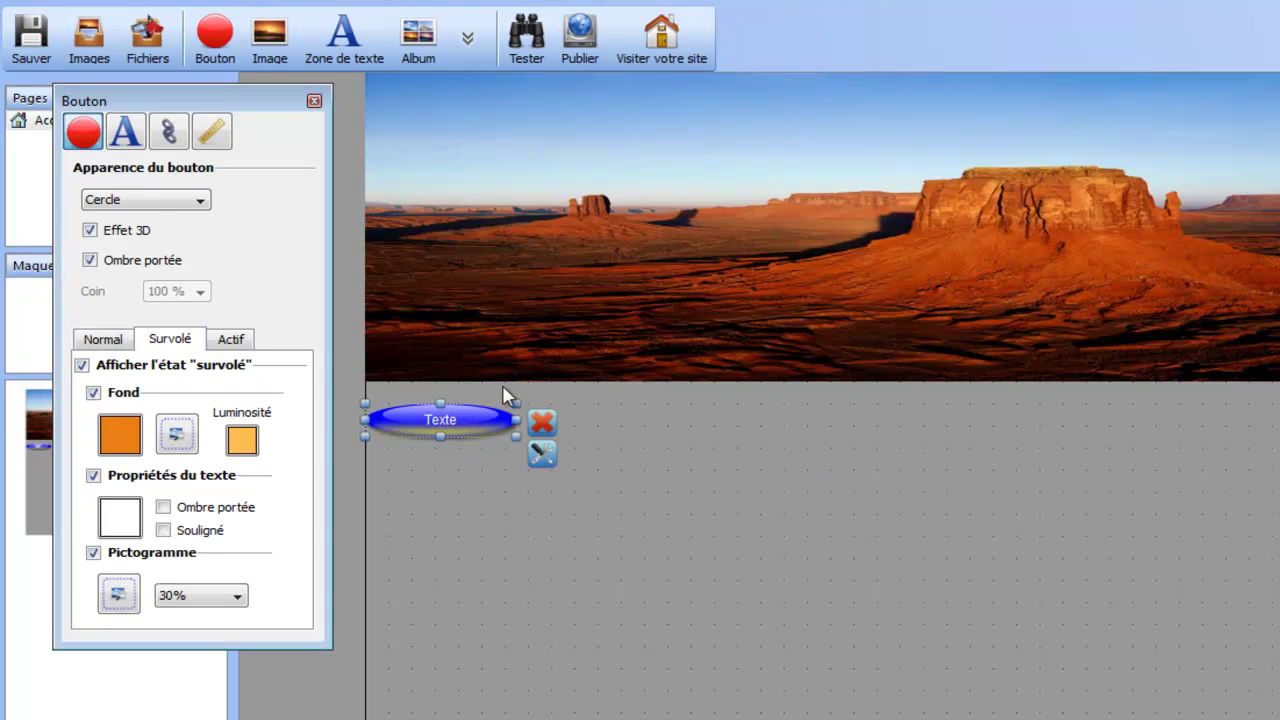
click(231, 342)
click(170, 340)
click(229, 339)
click(168, 342)
click(219, 340)
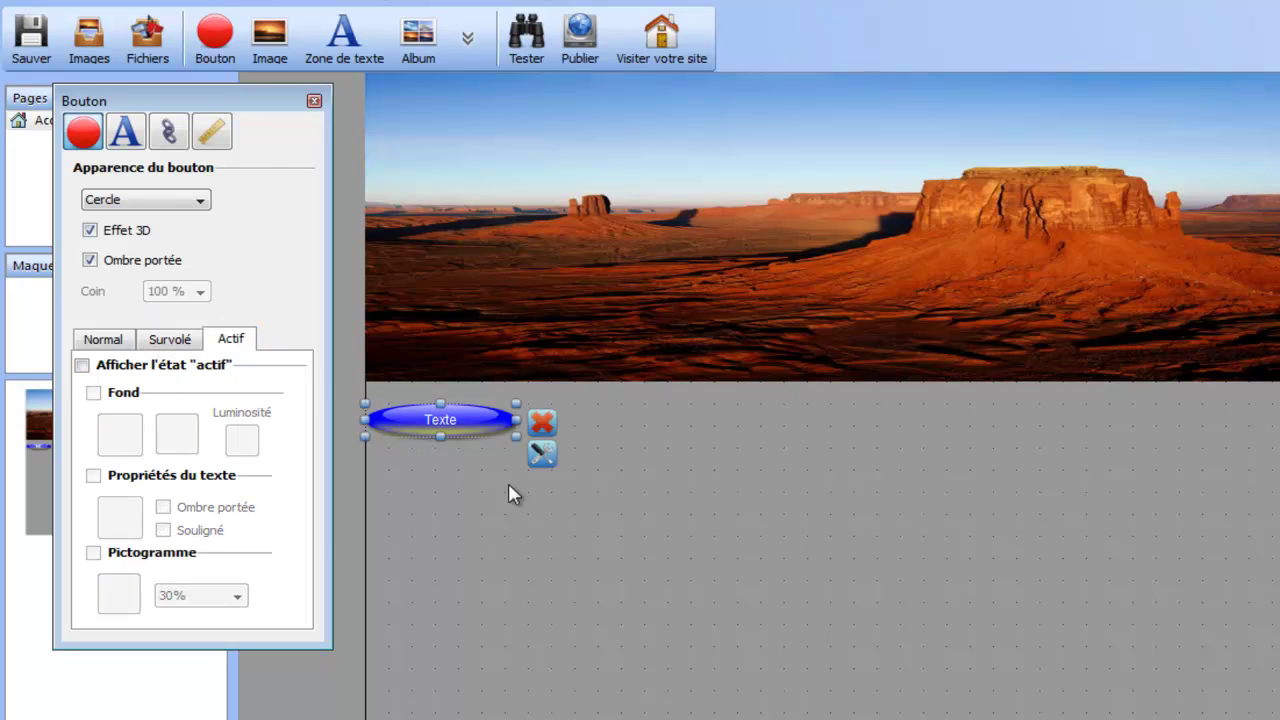
Name the button Accueil and make its text bold and italic at size 17
click(116, 143)
double_click(191, 222)
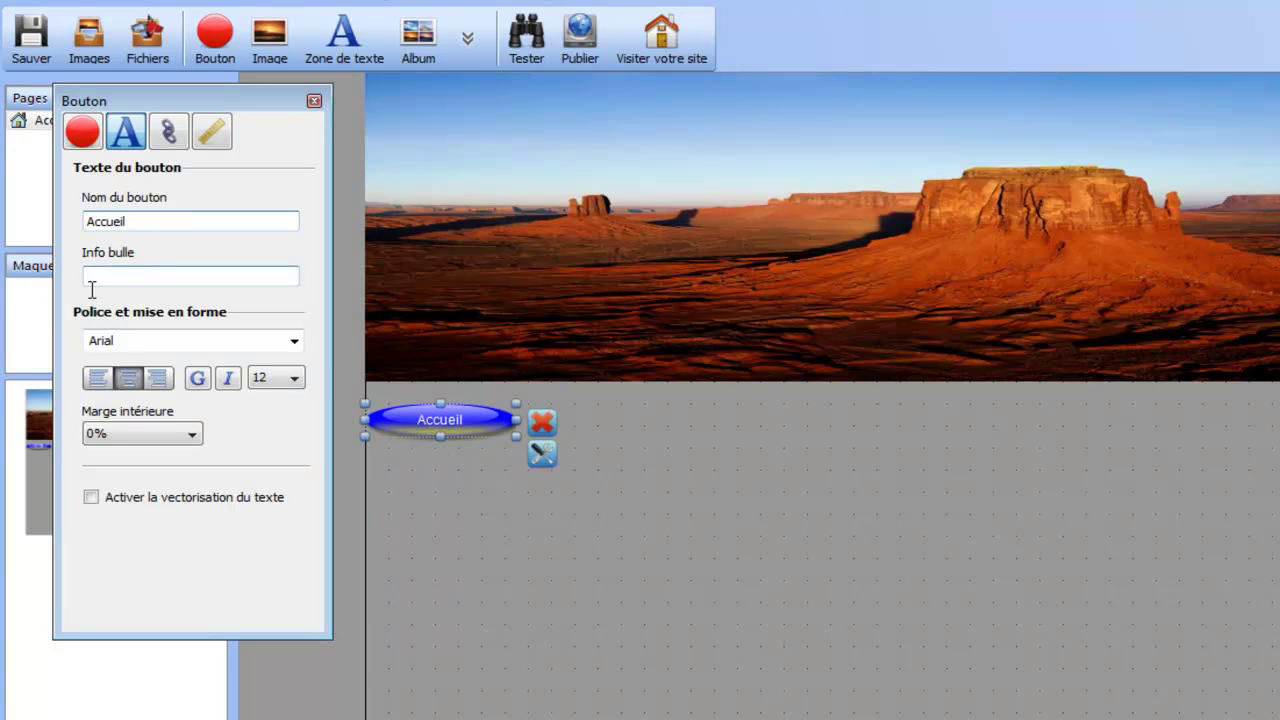
click(230, 384)
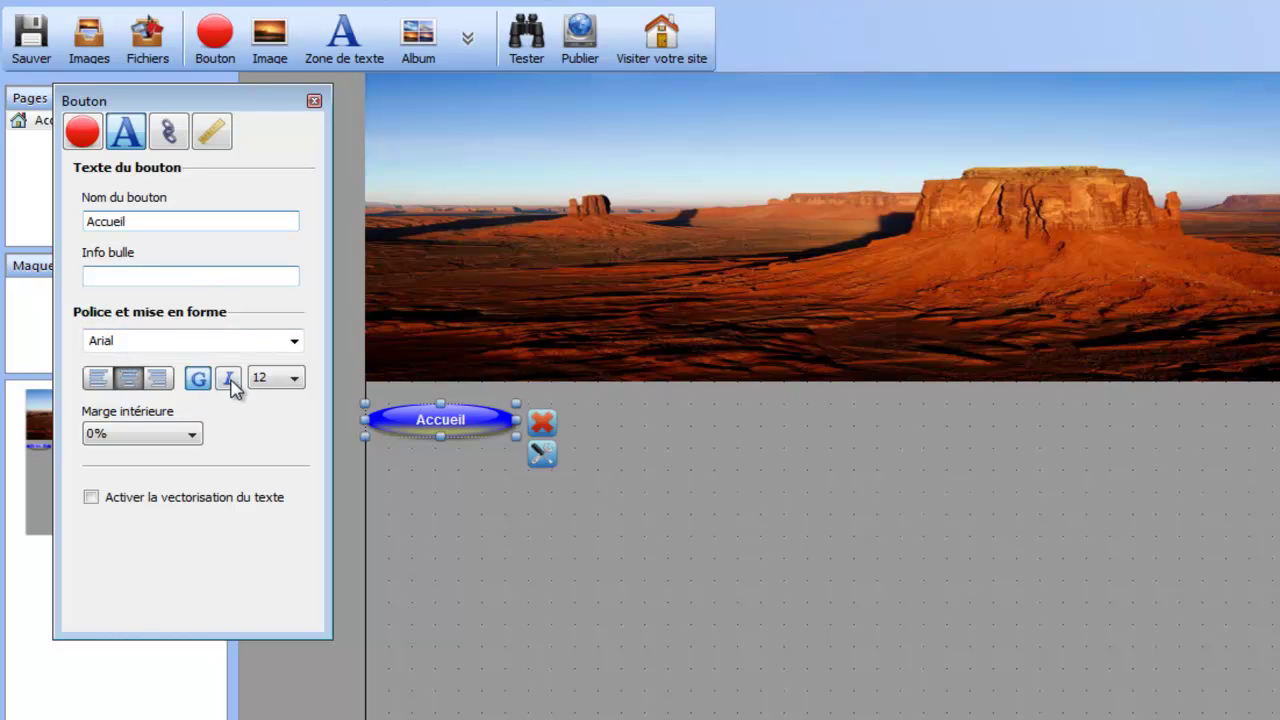
click(262, 386)
click(262, 536)
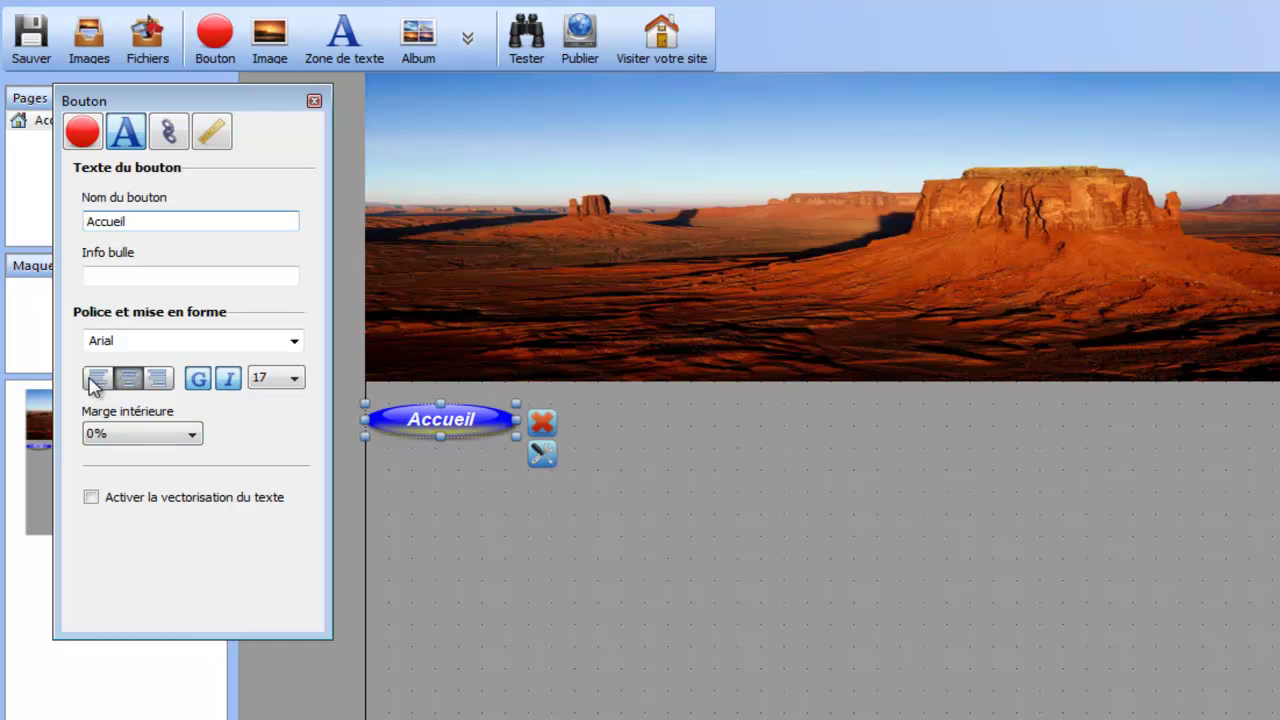
Change the Accueil button's font to Calibri and its text size to 20
click(294, 341)
scroll(200, 540, down, 5)
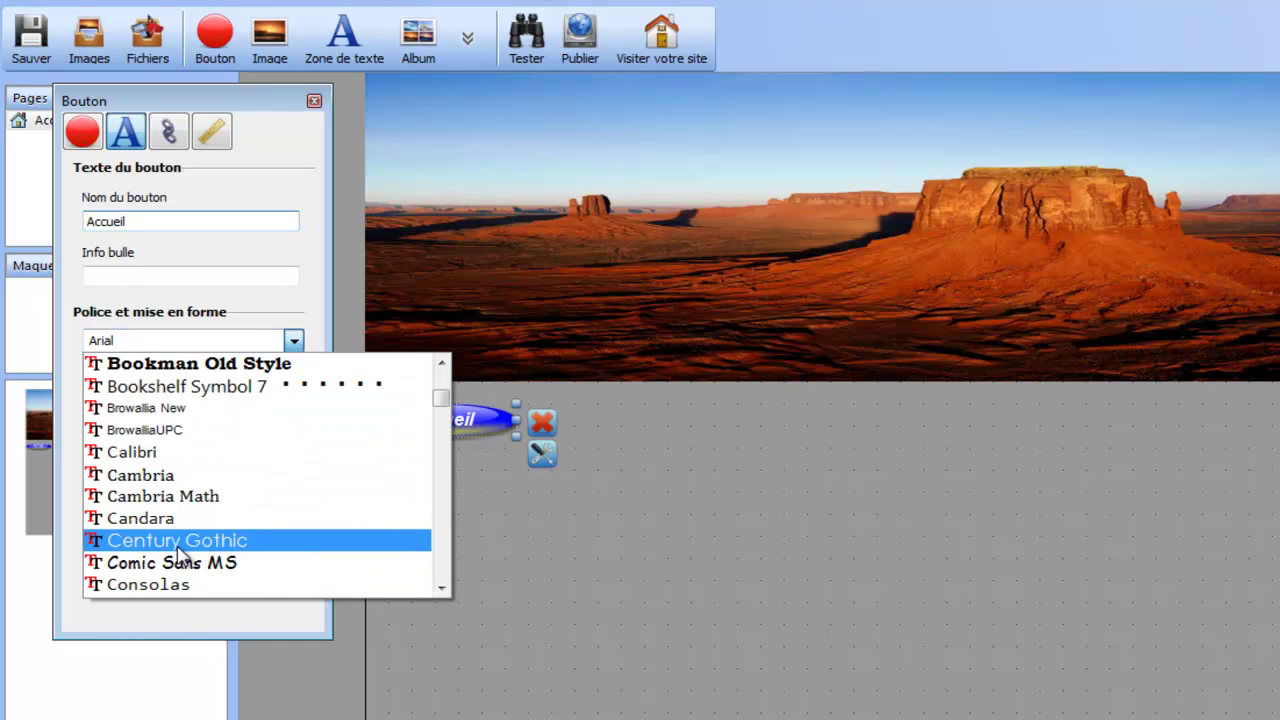
click(180, 455)
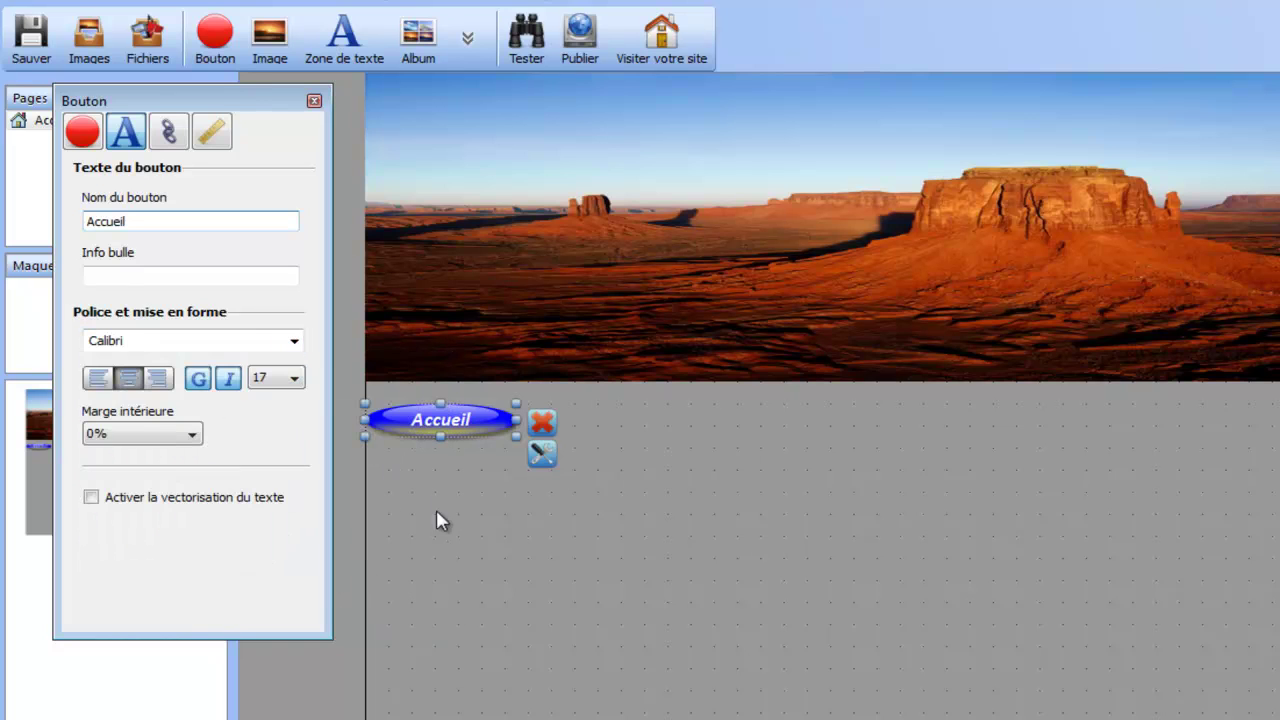
click(294, 378)
click(268, 534)
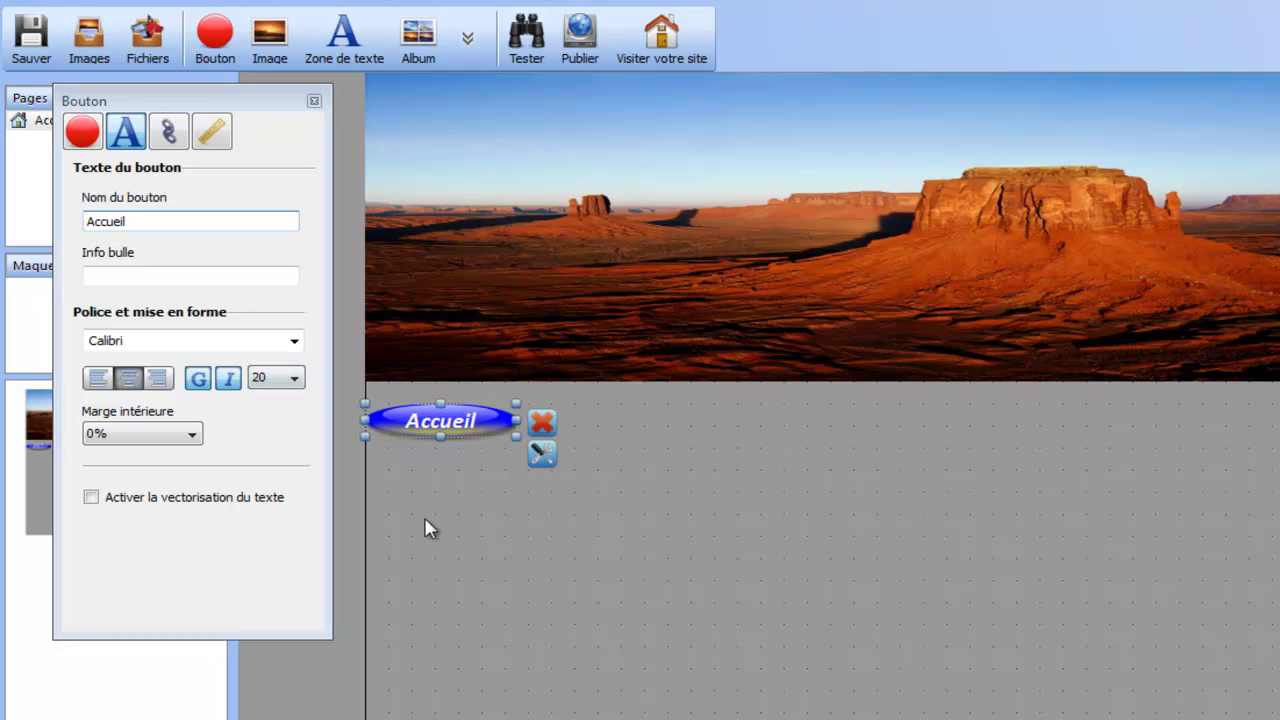
click(429, 526)
Link the button to the site's Accueil page, opening in the current window without a Haut or Bas target
click(440, 420)
click(168, 131)
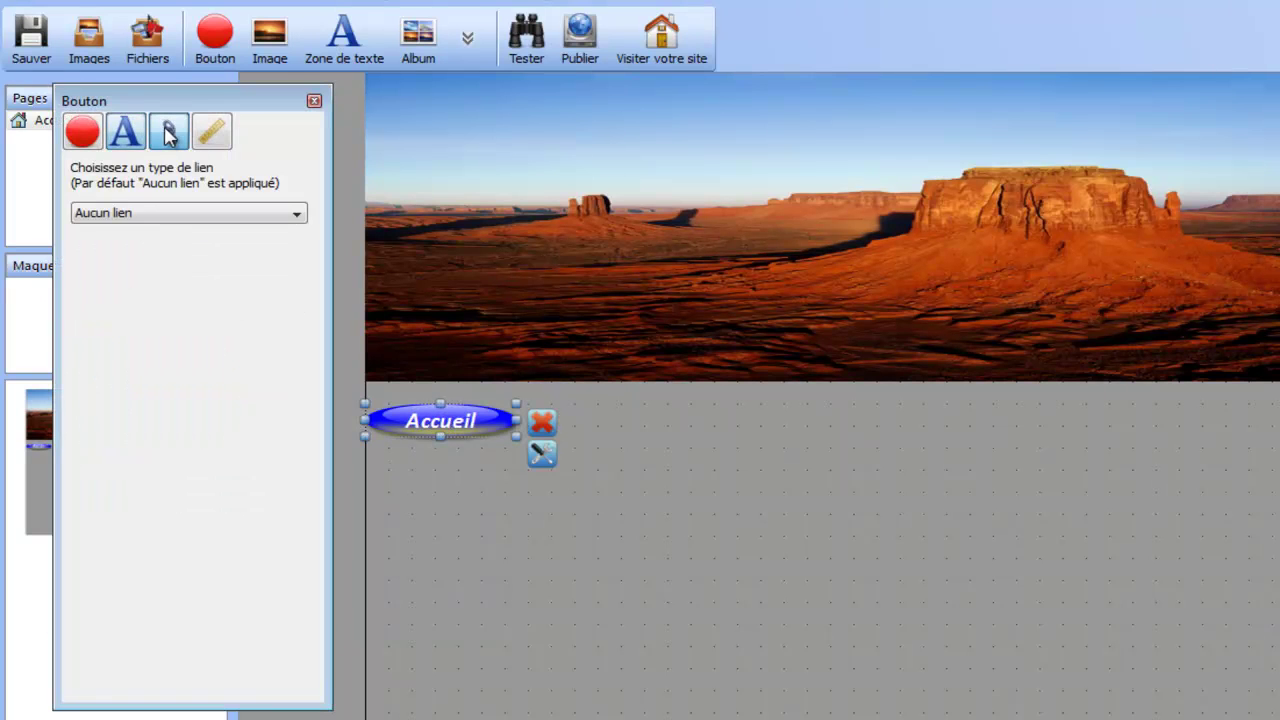
click(170, 213)
click(163, 247)
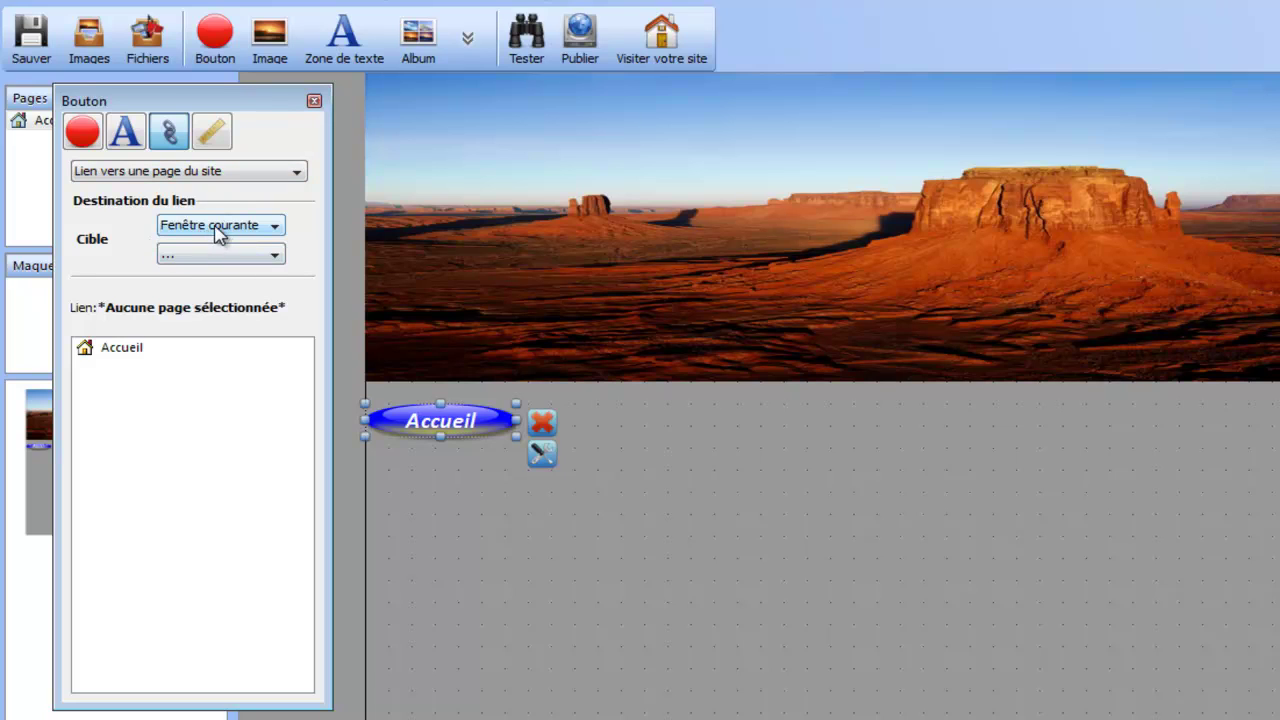
click(188, 228)
click(240, 258)
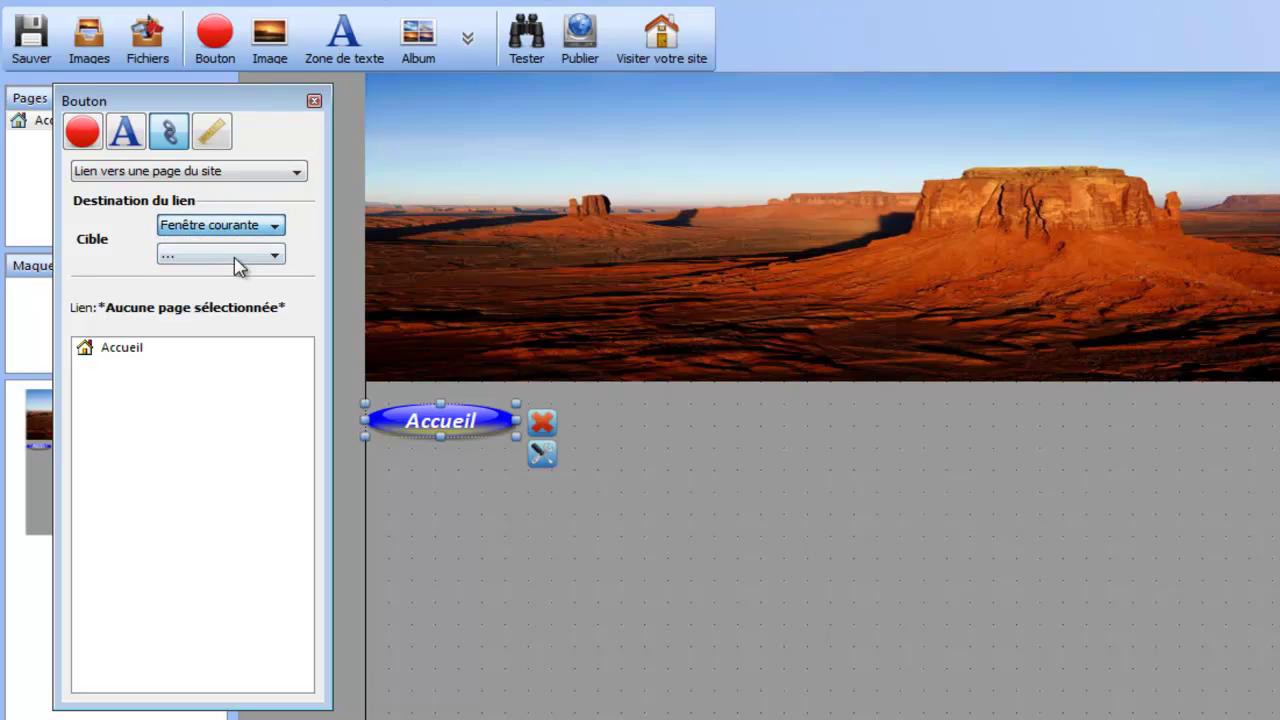
click(150, 350)
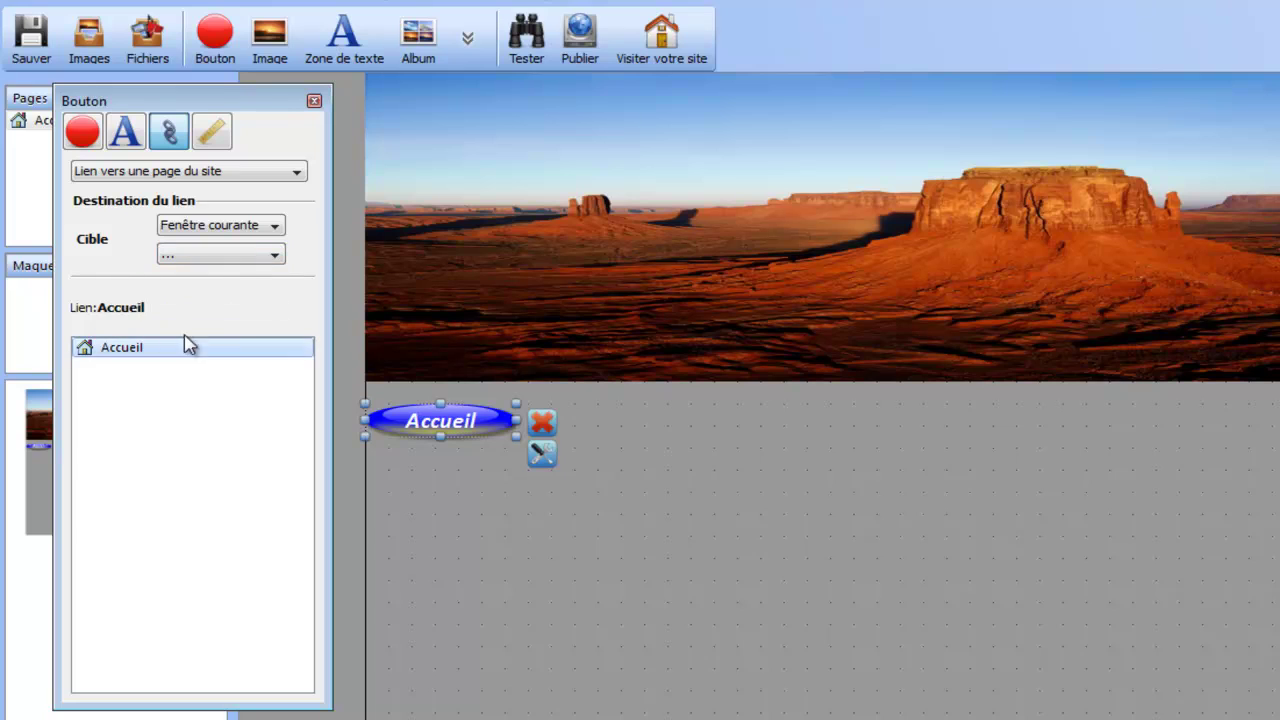
click(205, 256)
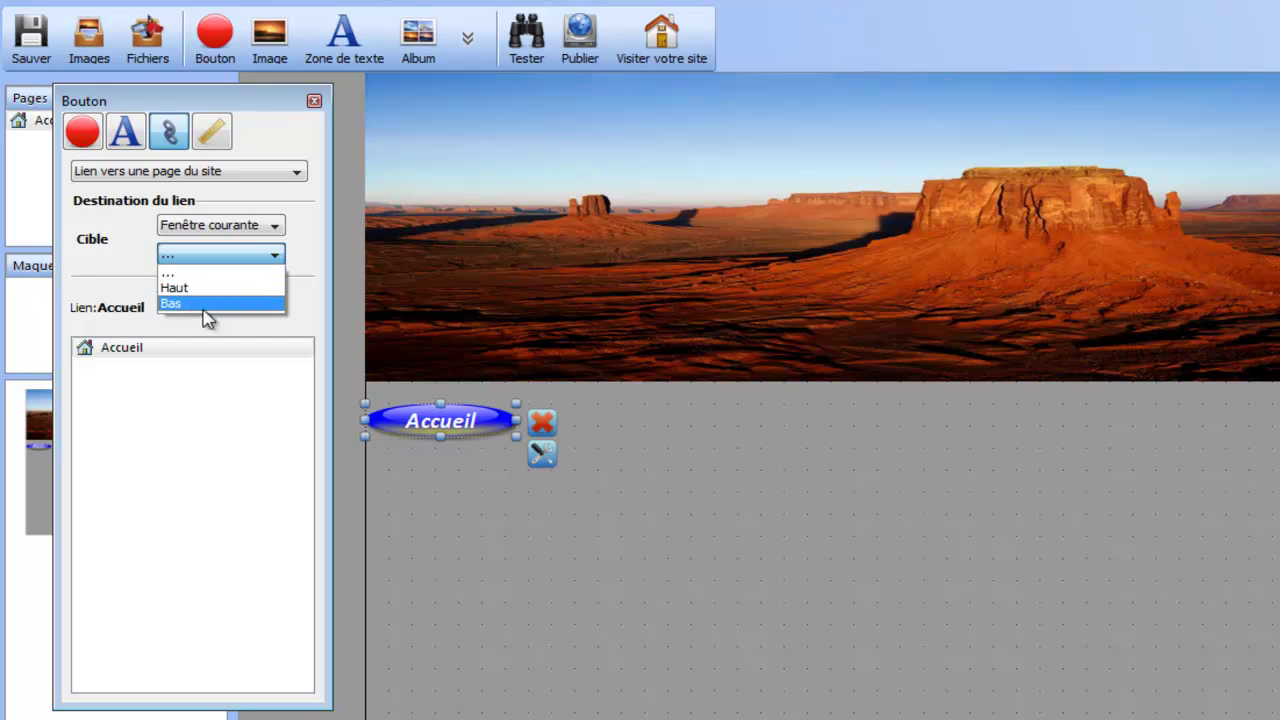
click(183, 276)
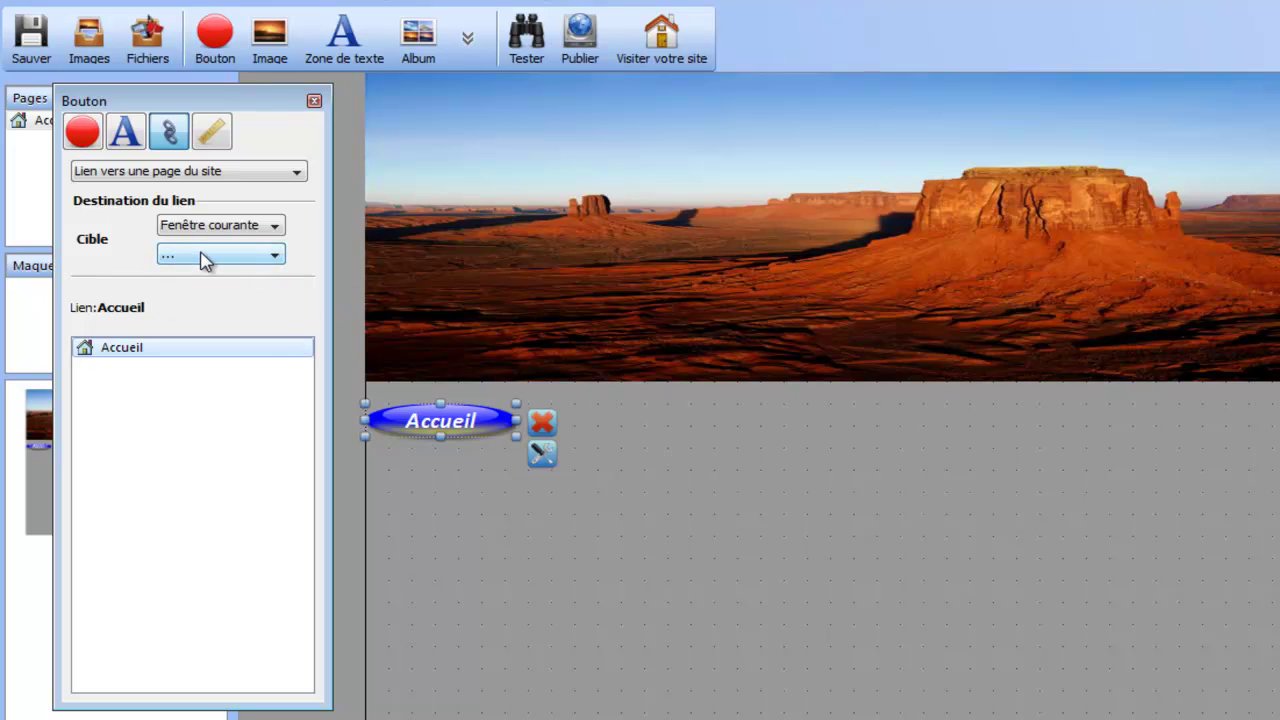
Enlarge the Accueil button and fit it directly under the banner at the page's left edge
click(493, 477)
drag(476, 429, 614, 443)
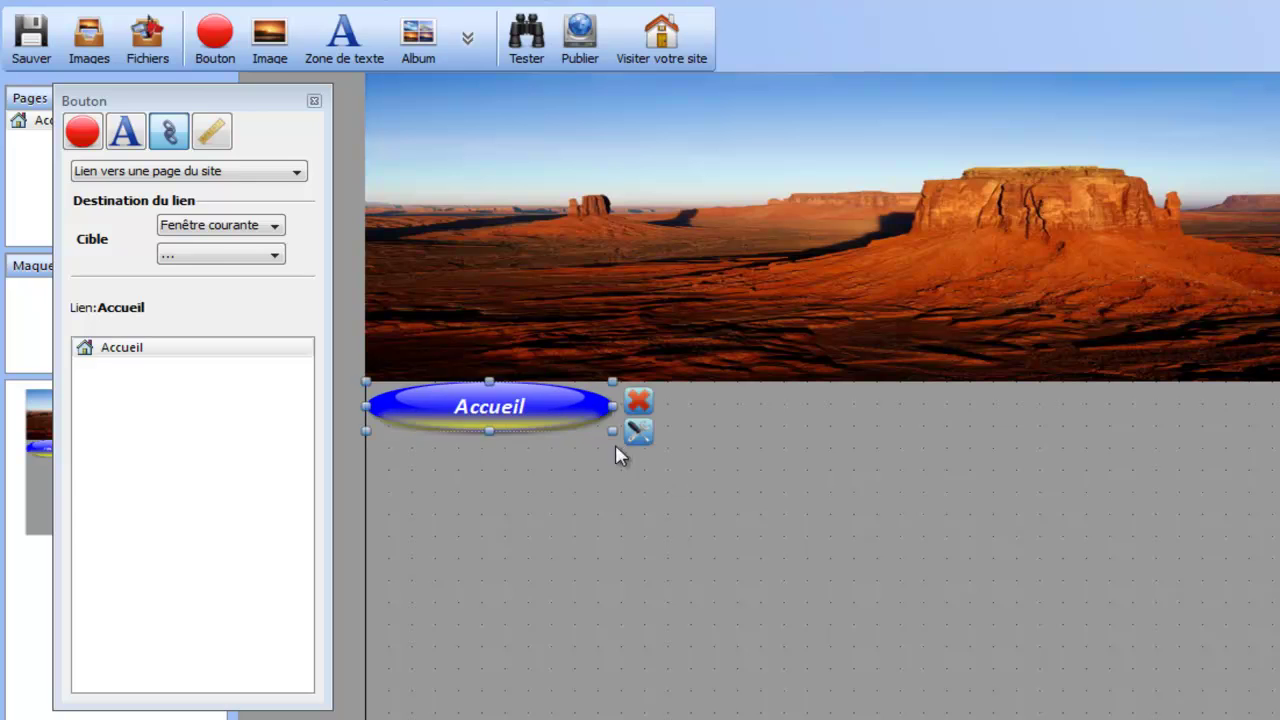
click(494, 525)
click(415, 424)
click(529, 527)
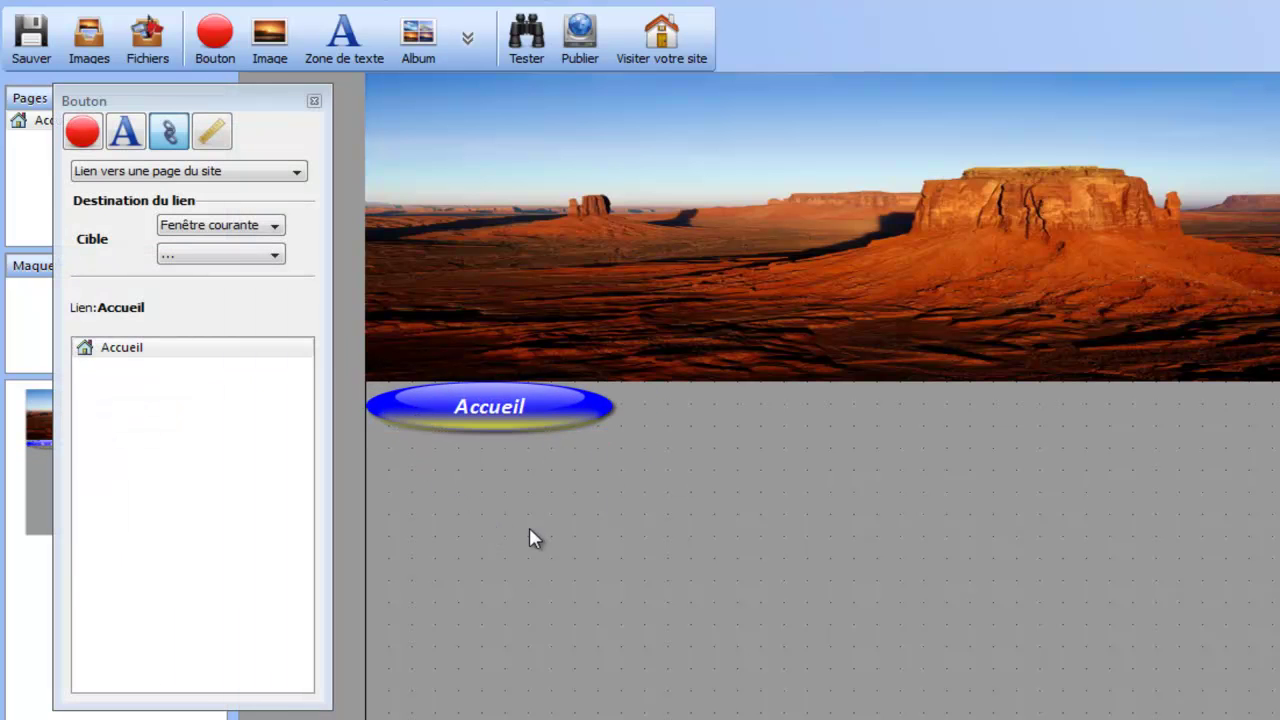
Try duplicating the Accueil button and remove the extra copies, keeping only the original under the banner
mouse_move(465, 425)
mouse_down()
mouse_move(523, 480)
mouse_move(607, 473)
mouse_move(499, 415)
mouse_up()
key(Delete)
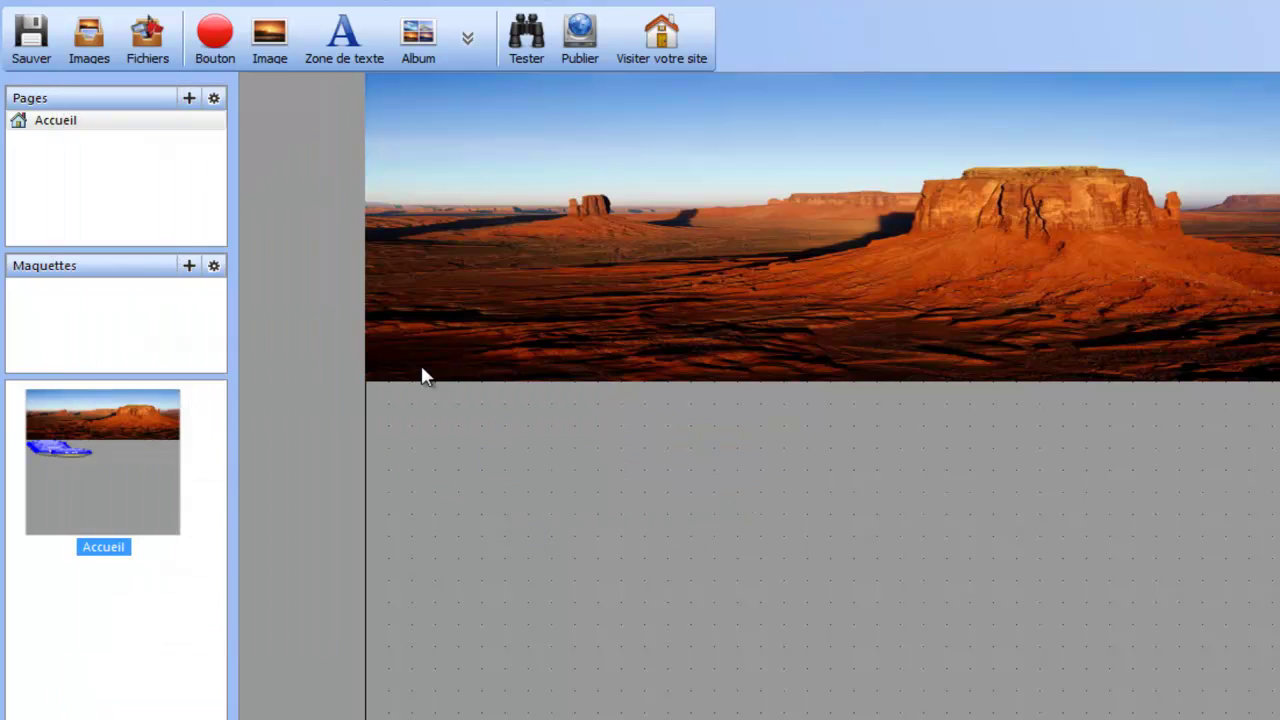
click(115, 3)
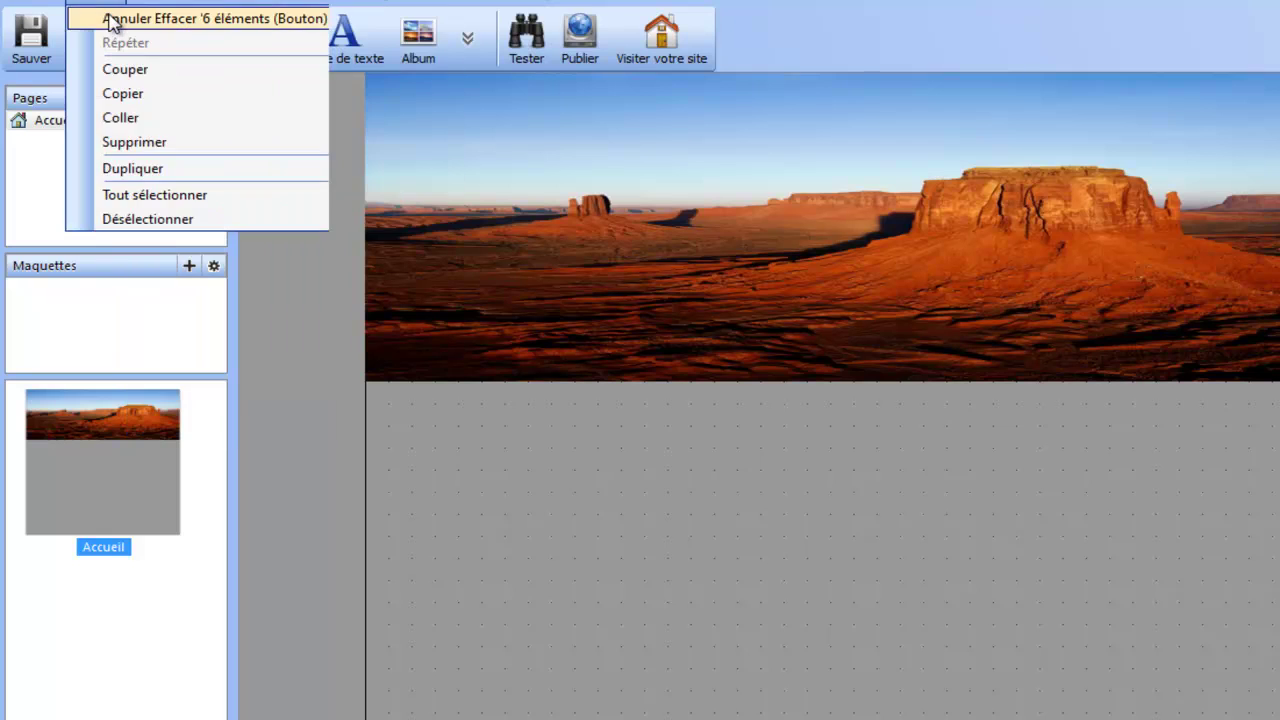
click(115, 22)
drag(687, 518, 491, 446)
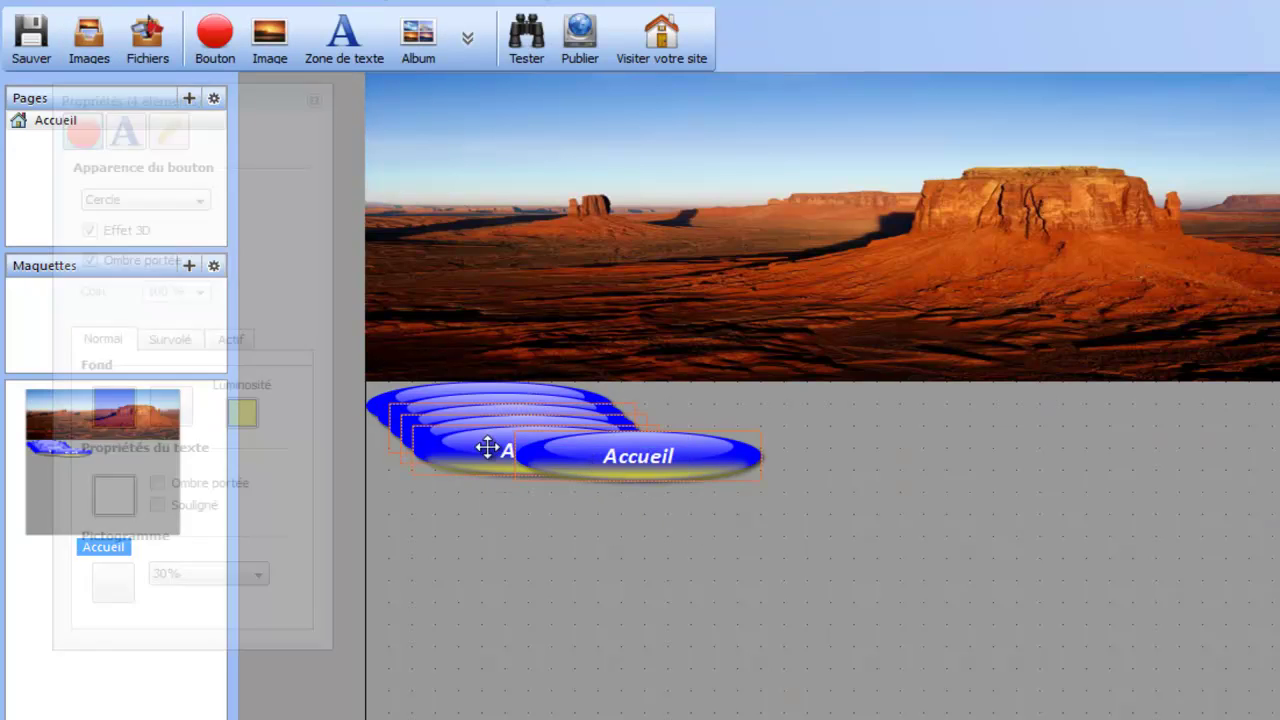
click(486, 417)
key(Escape)
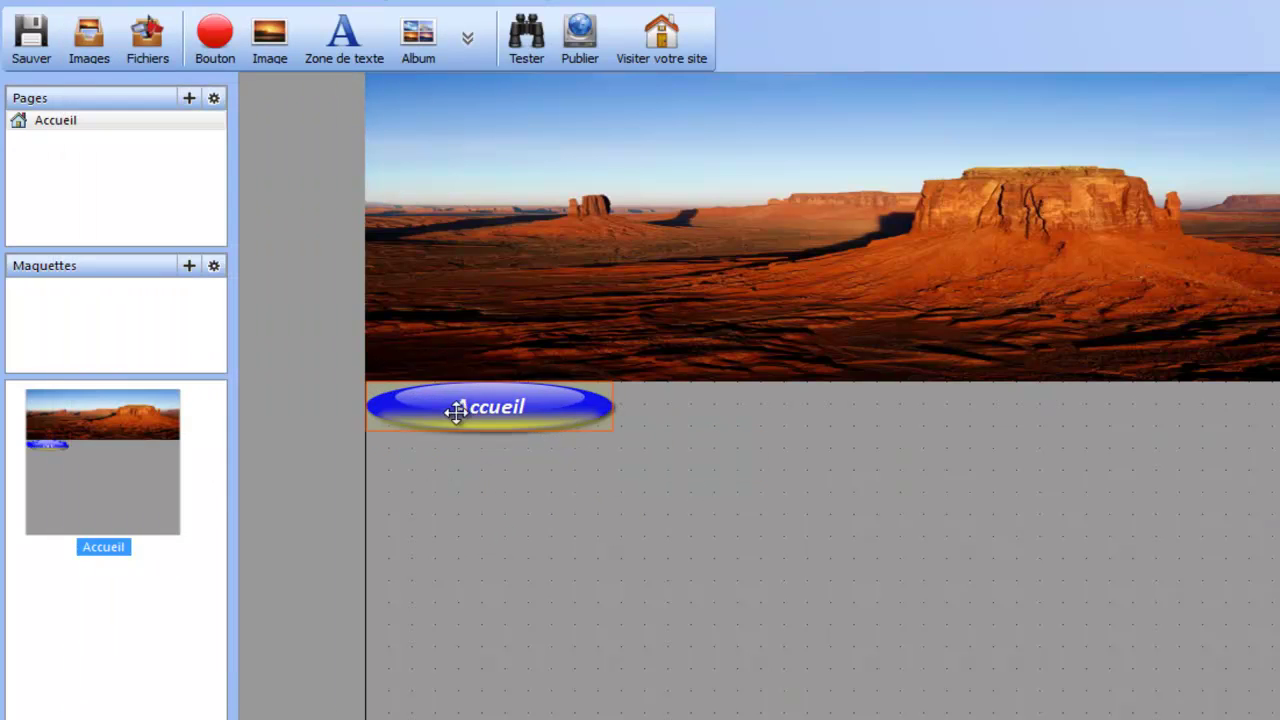
Insert a wide text zone below the Accueil button containing "Bonjour et bienvenue"
click(345, 50)
drag(491, 249, 400, 495)
drag(476, 559, 876, 657)
double_click(776, 562)
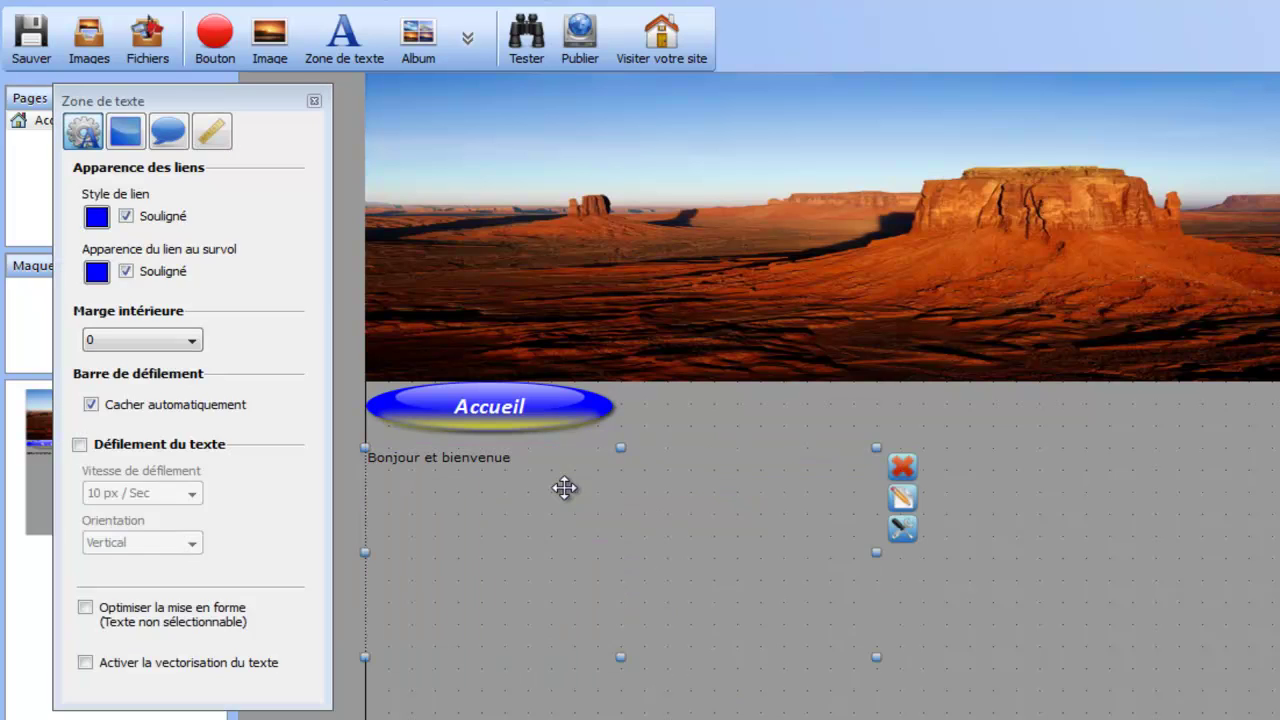
Try purple, yellow and blue as the colour of the "Bonjour et bienvenue" text
double_click(506, 457)
drag(506, 457, 90, 285)
click(248, 207)
click(350, 326)
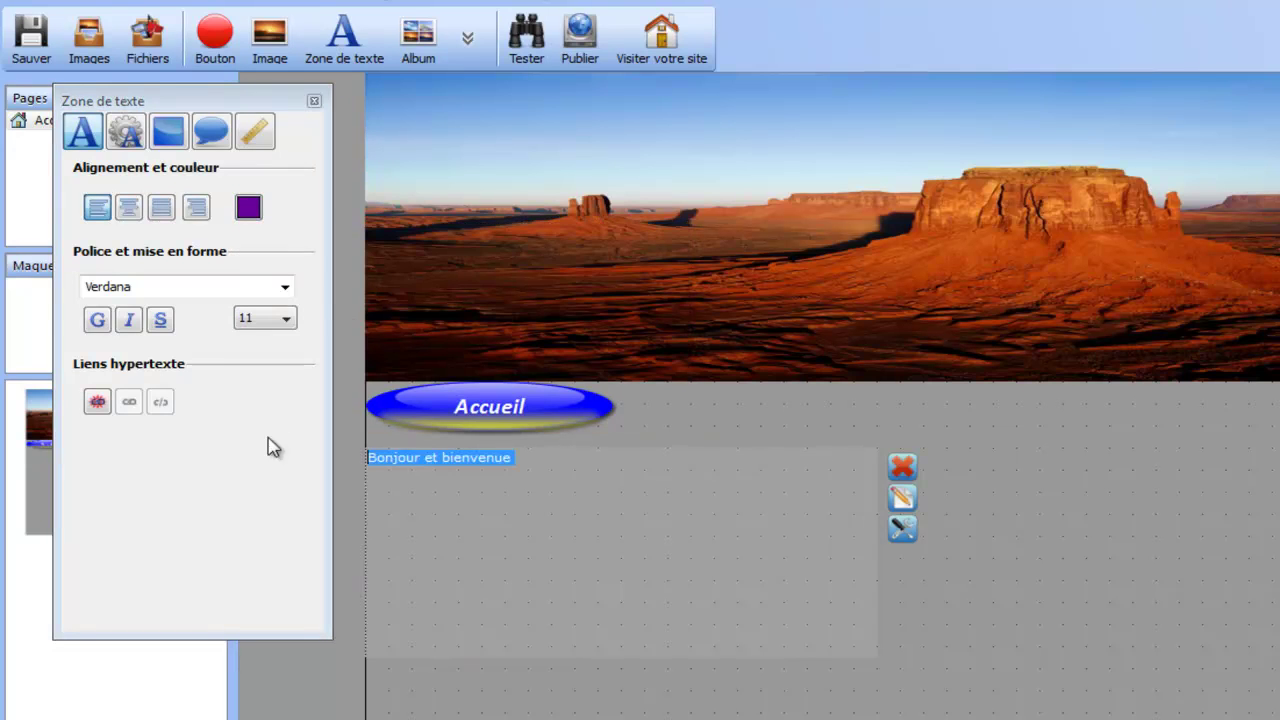
click(248, 207)
click(491, 251)
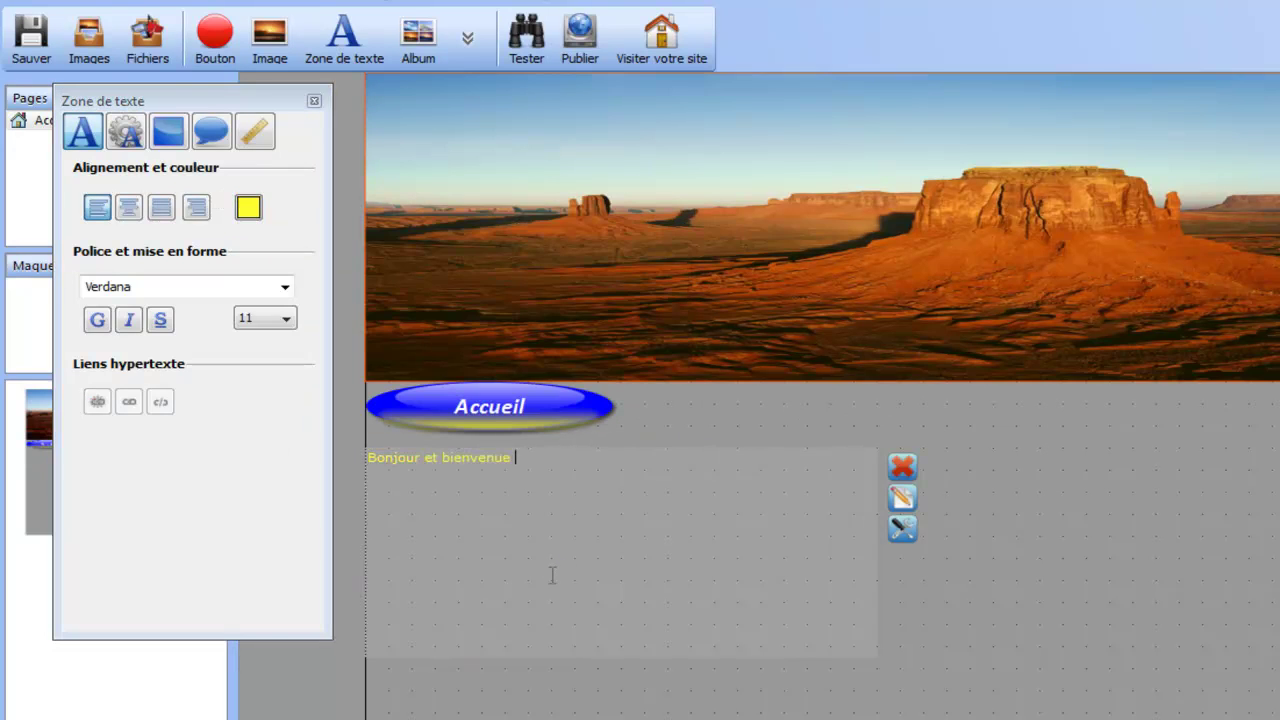
click(508, 512)
drag(343, 457, 220, 189)
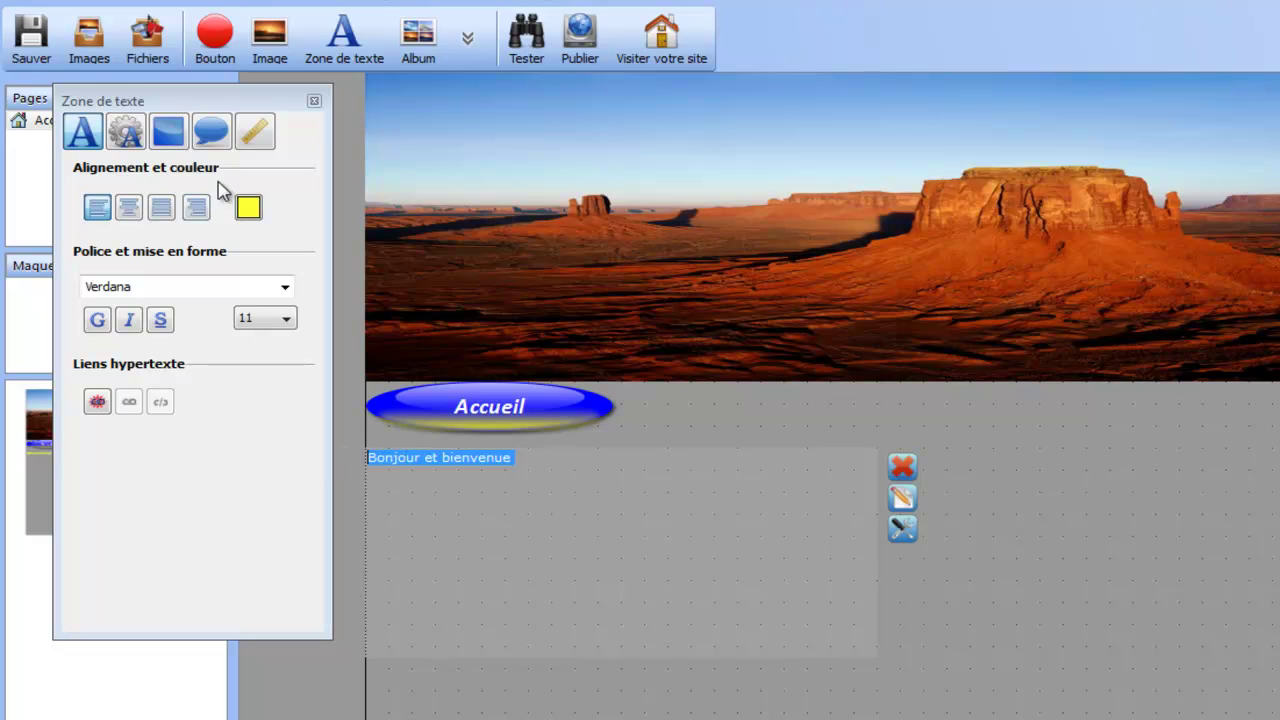
click(248, 207)
click(320, 264)
click(490, 703)
Set the colour of the "Bonjour et bienvenue" text to cyan
click(457, 471)
triple_click(540, 468)
click(249, 210)
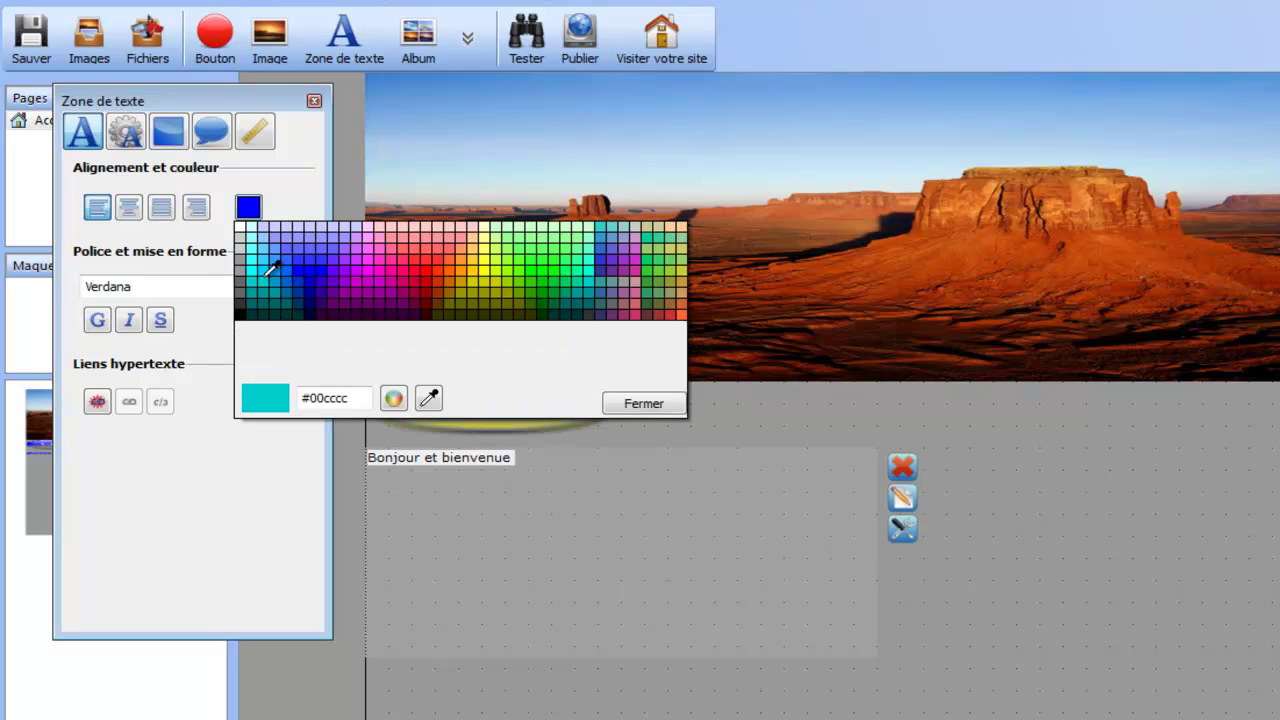
click(253, 283)
click(509, 517)
Add YOUTUBE on its own line below the welcome text and link it to YouTube's Internet address in a new window
click(521, 518)
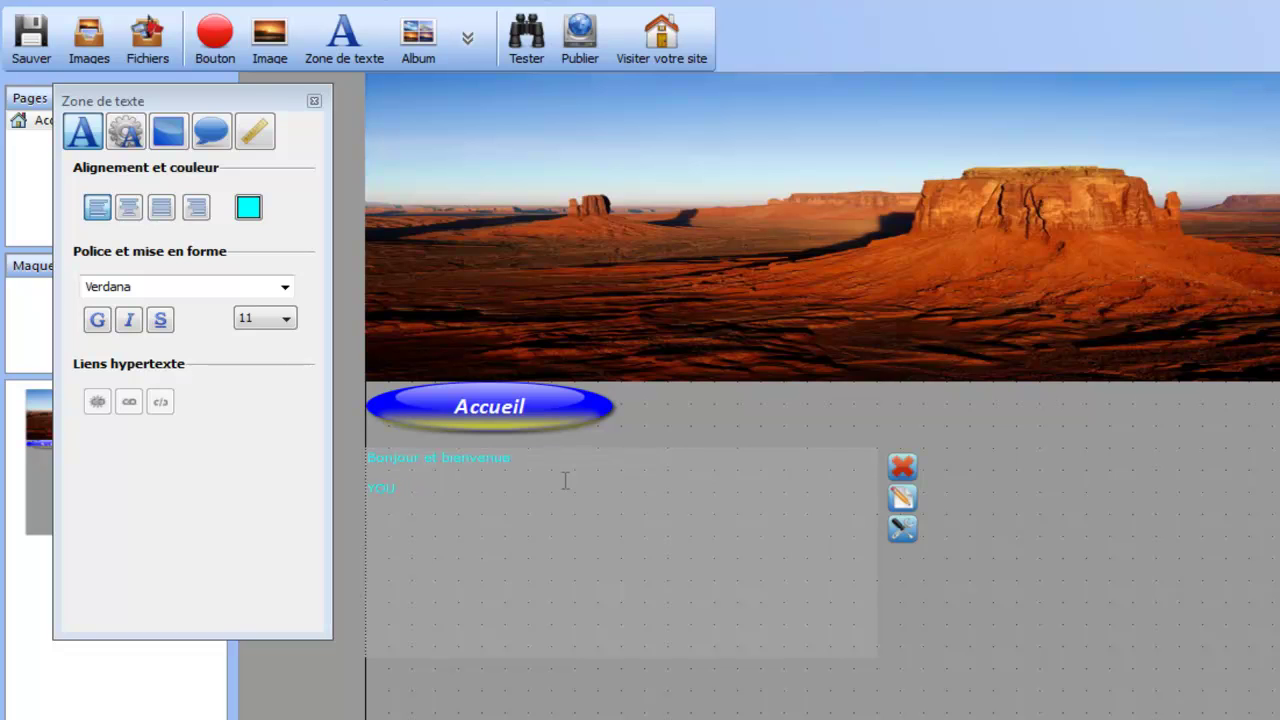
drag(433, 487, 427, 487)
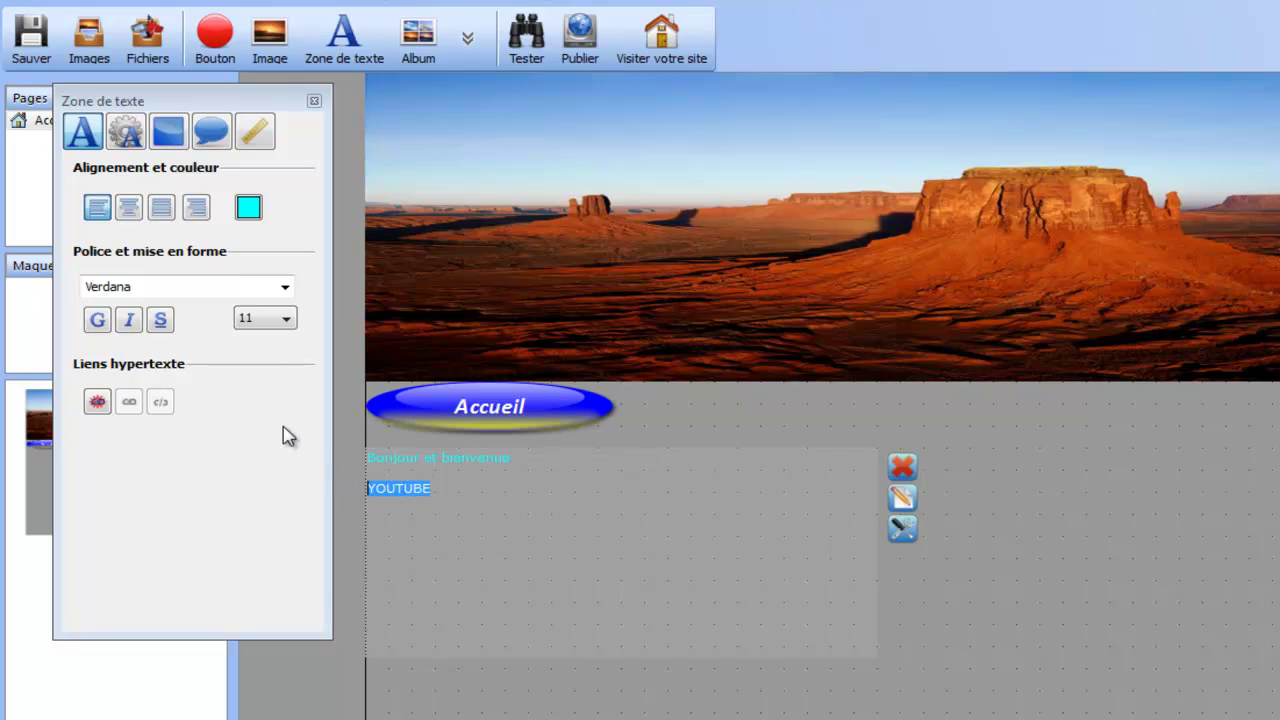
click(97, 402)
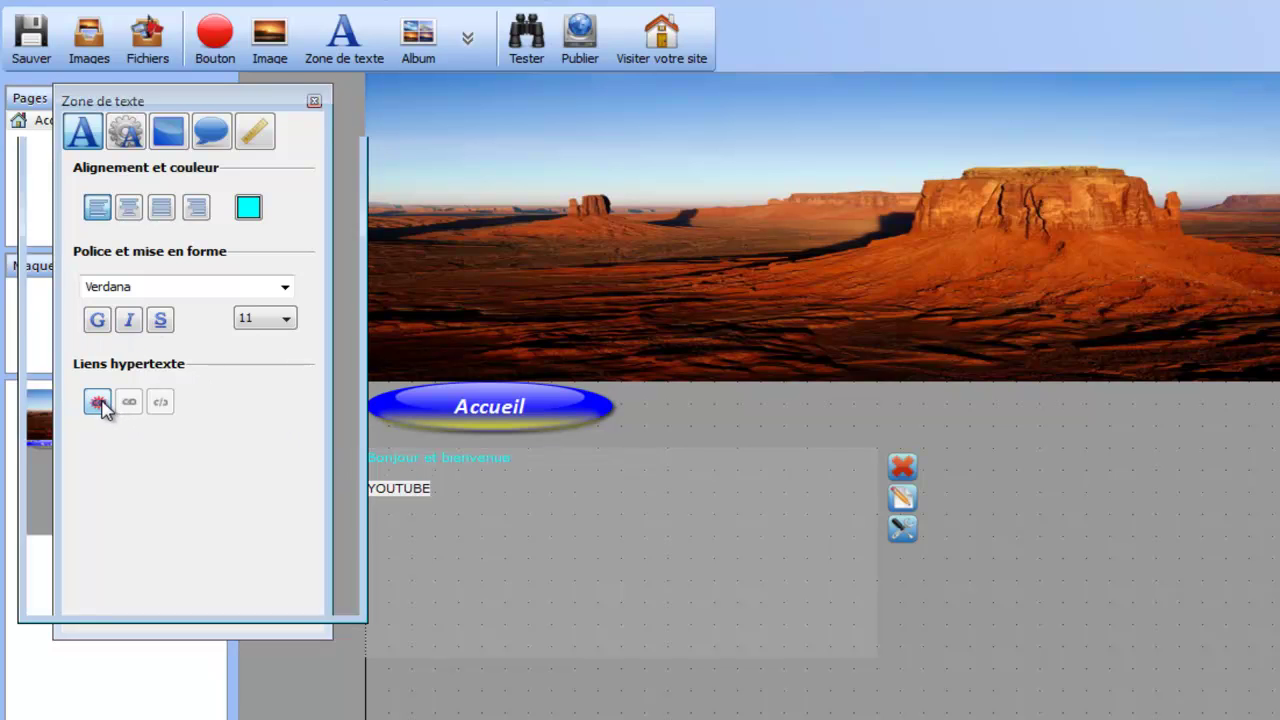
click(100, 162)
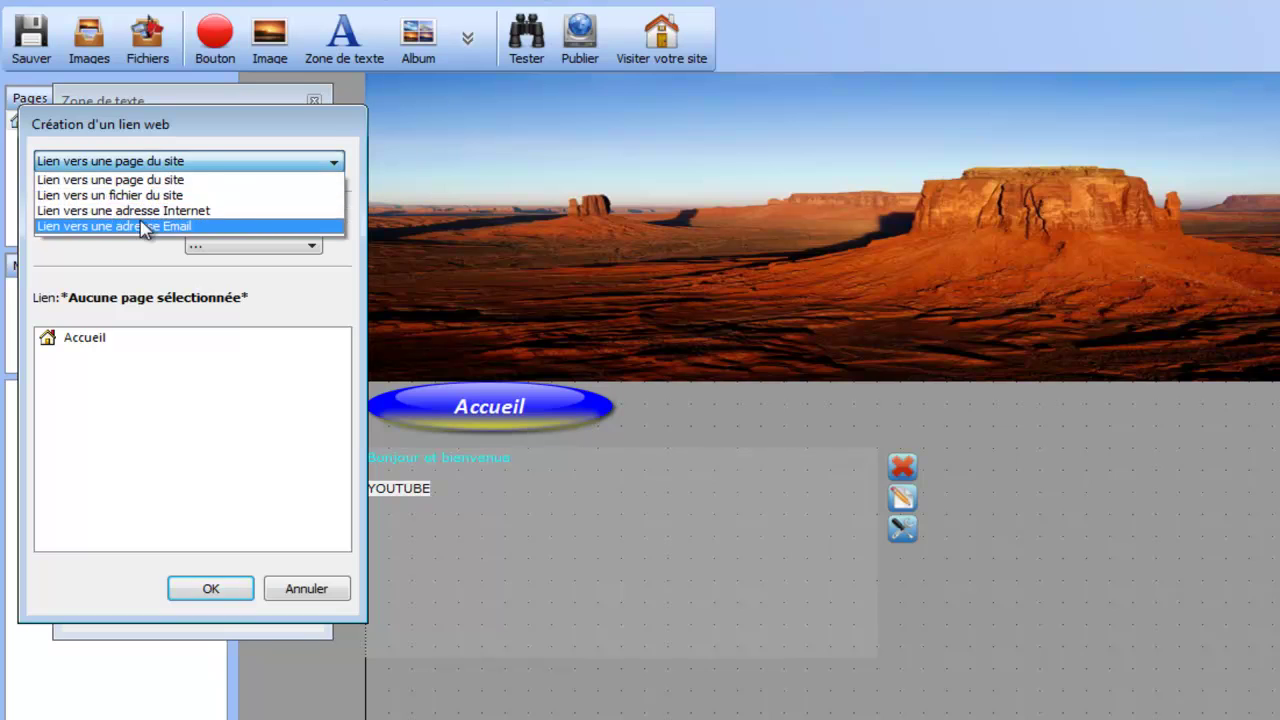
click(146, 211)
drag(203, 292, 109, 300)
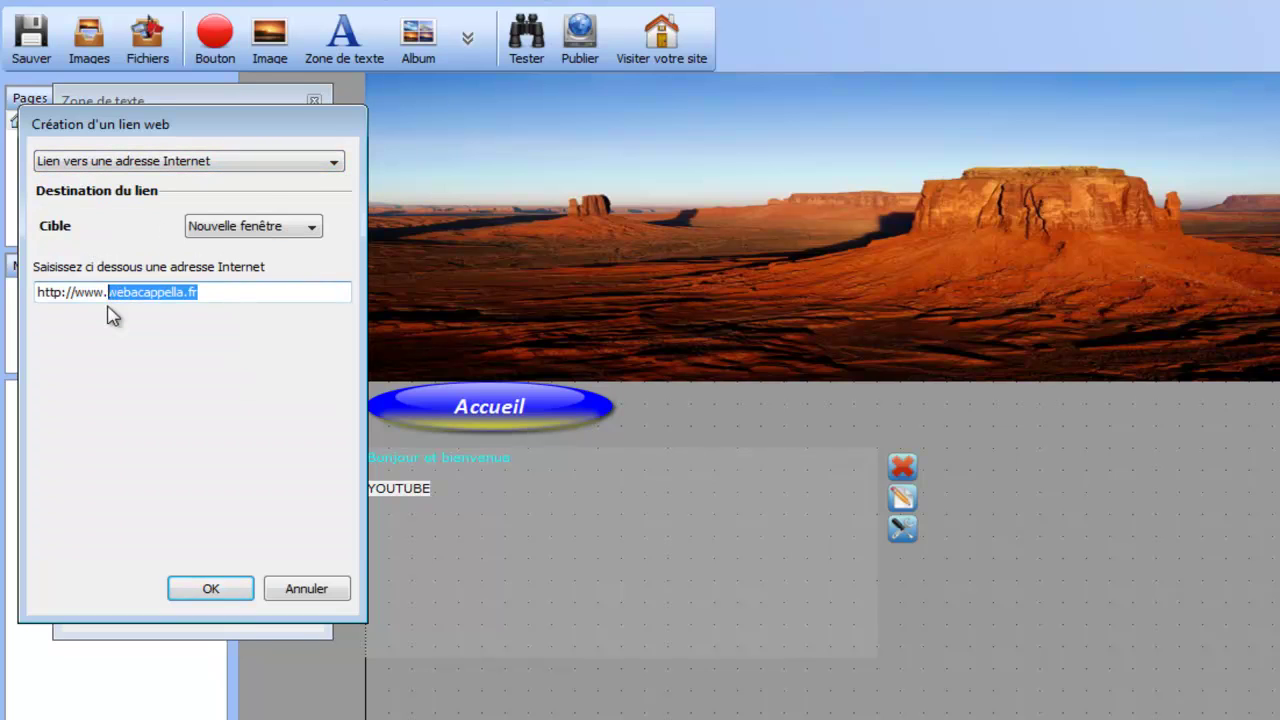
text(youtub)
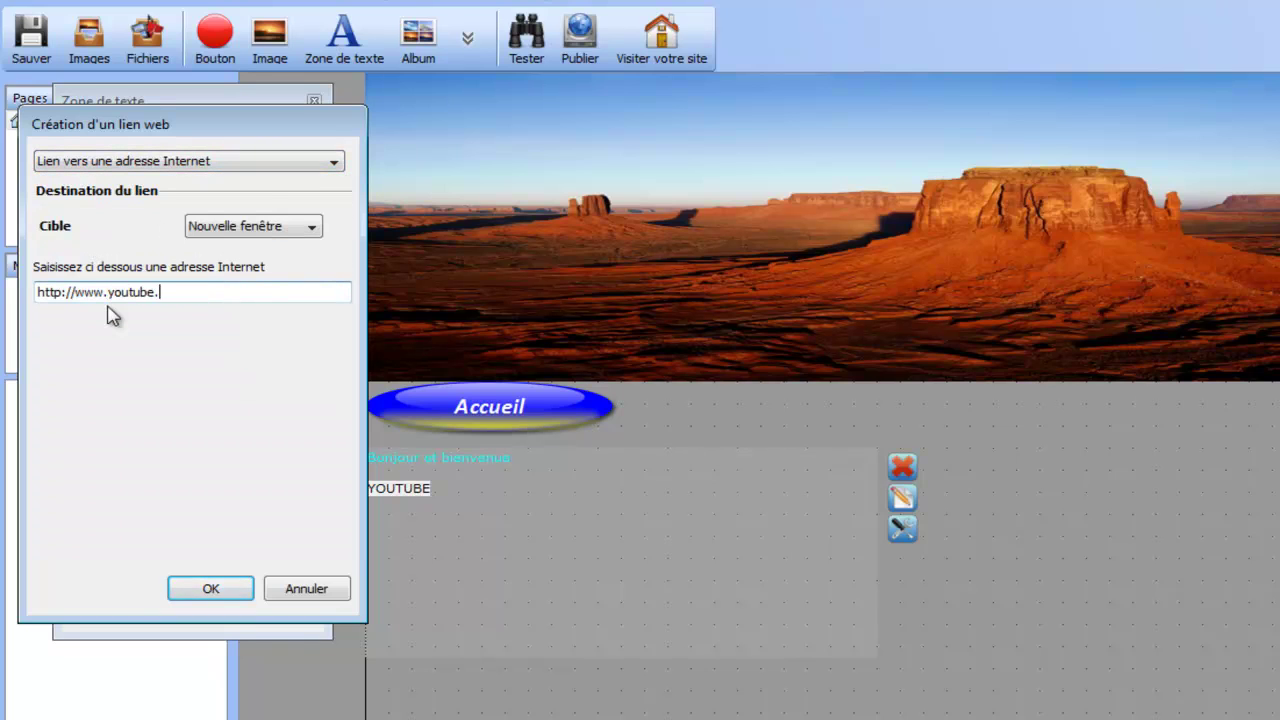
key(Return)
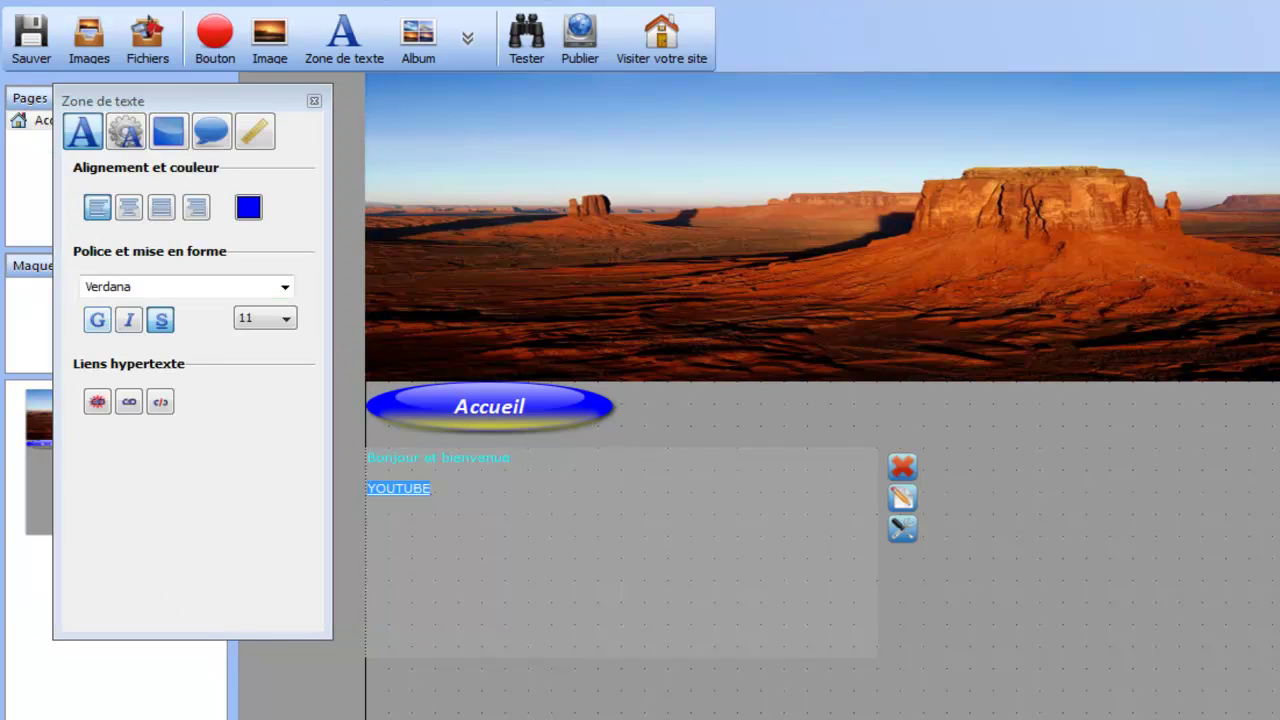
click(423, 543)
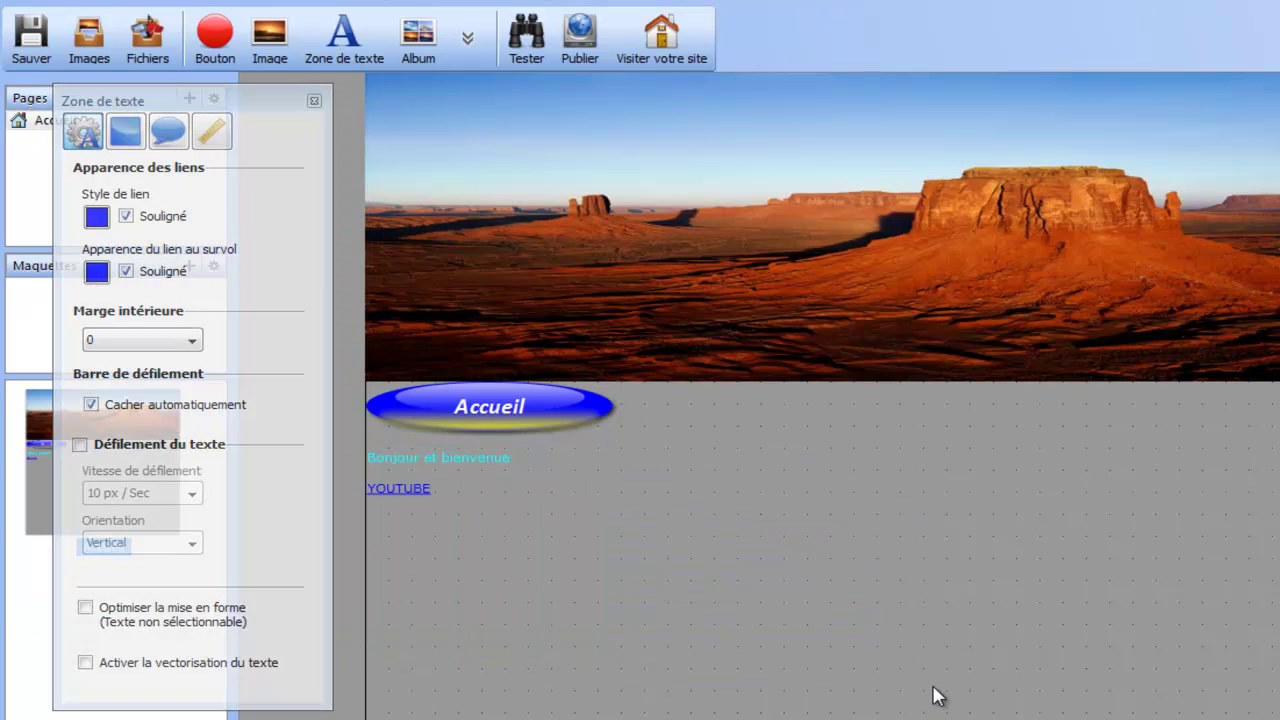
click(934, 694)
click(494, 546)
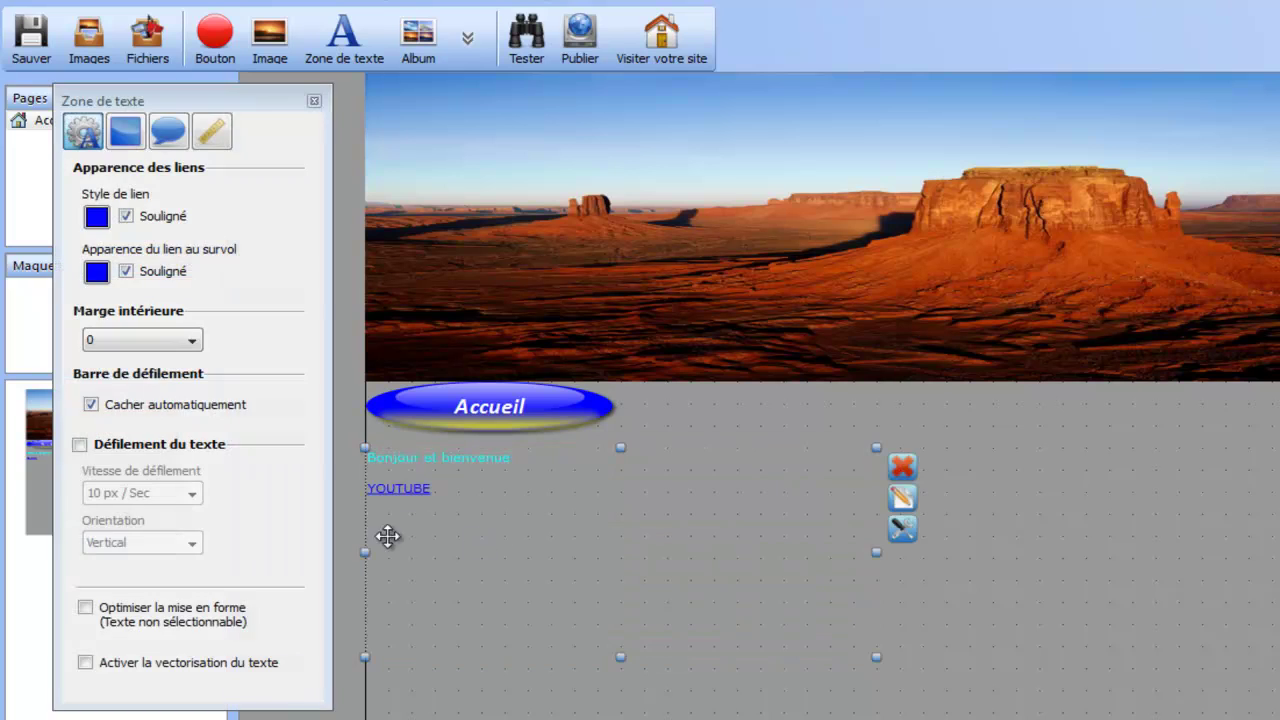
click(363, 417)
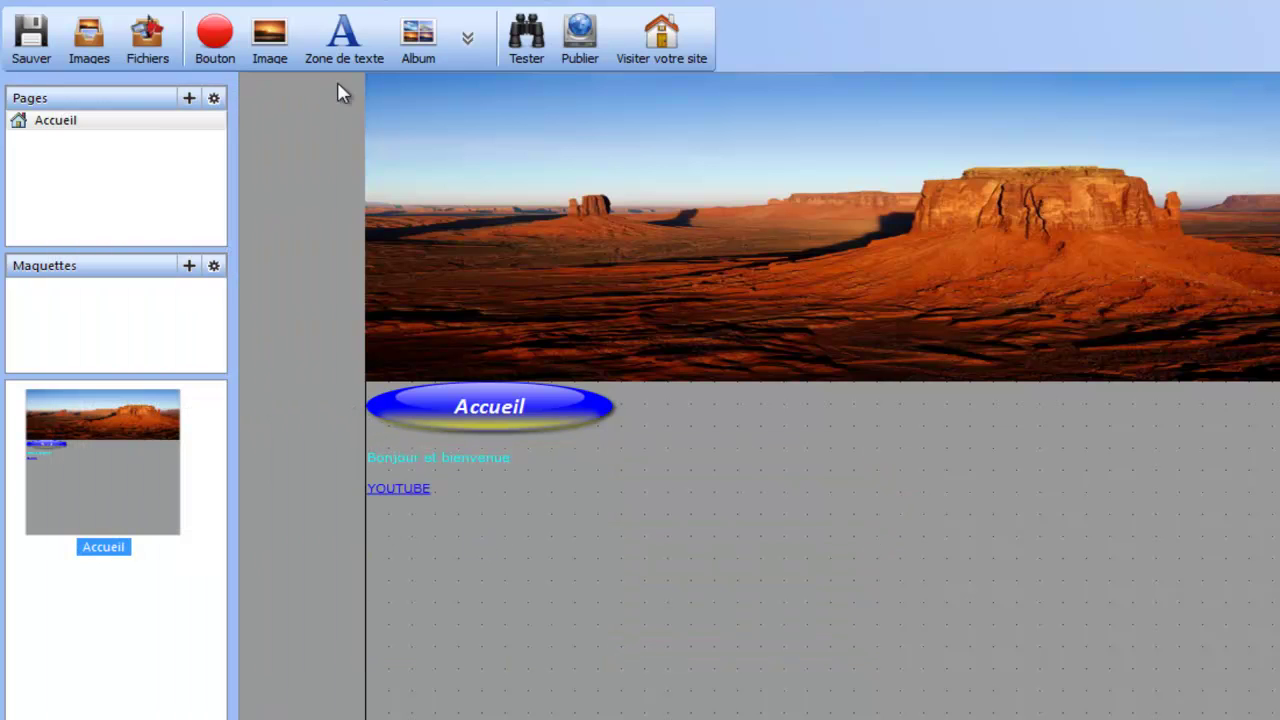
click(467, 38)
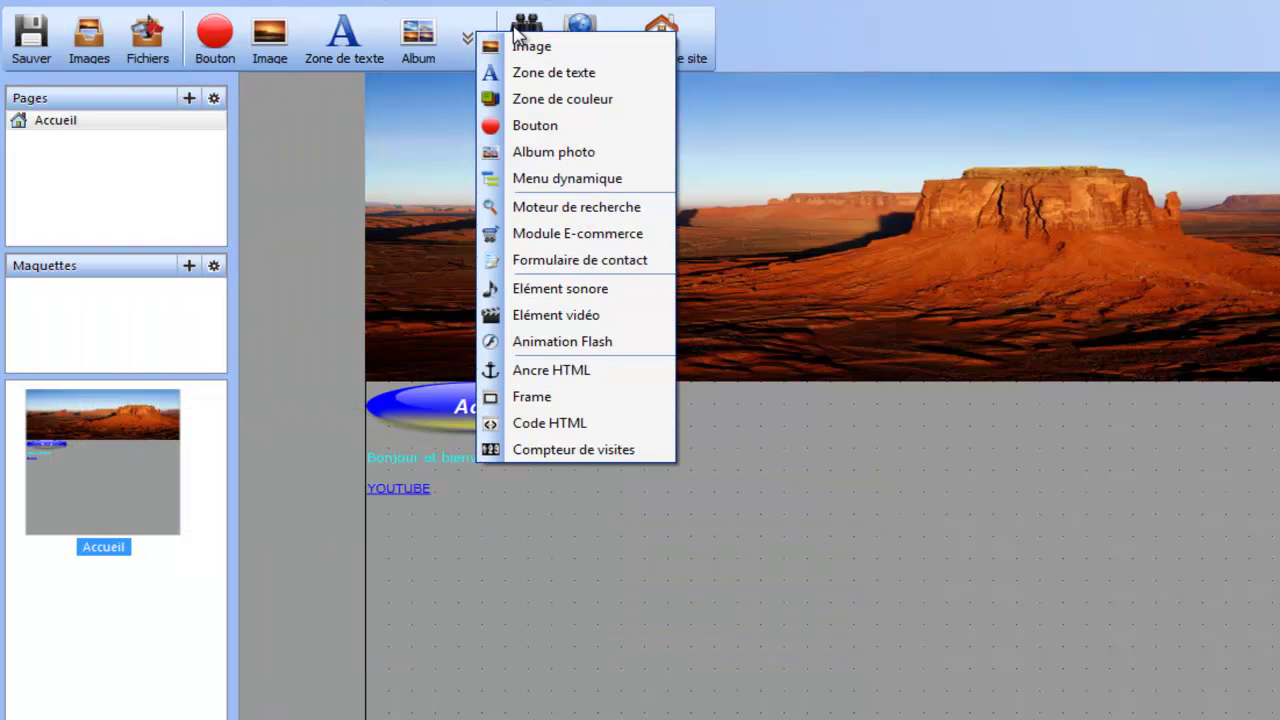
click(321, 111)
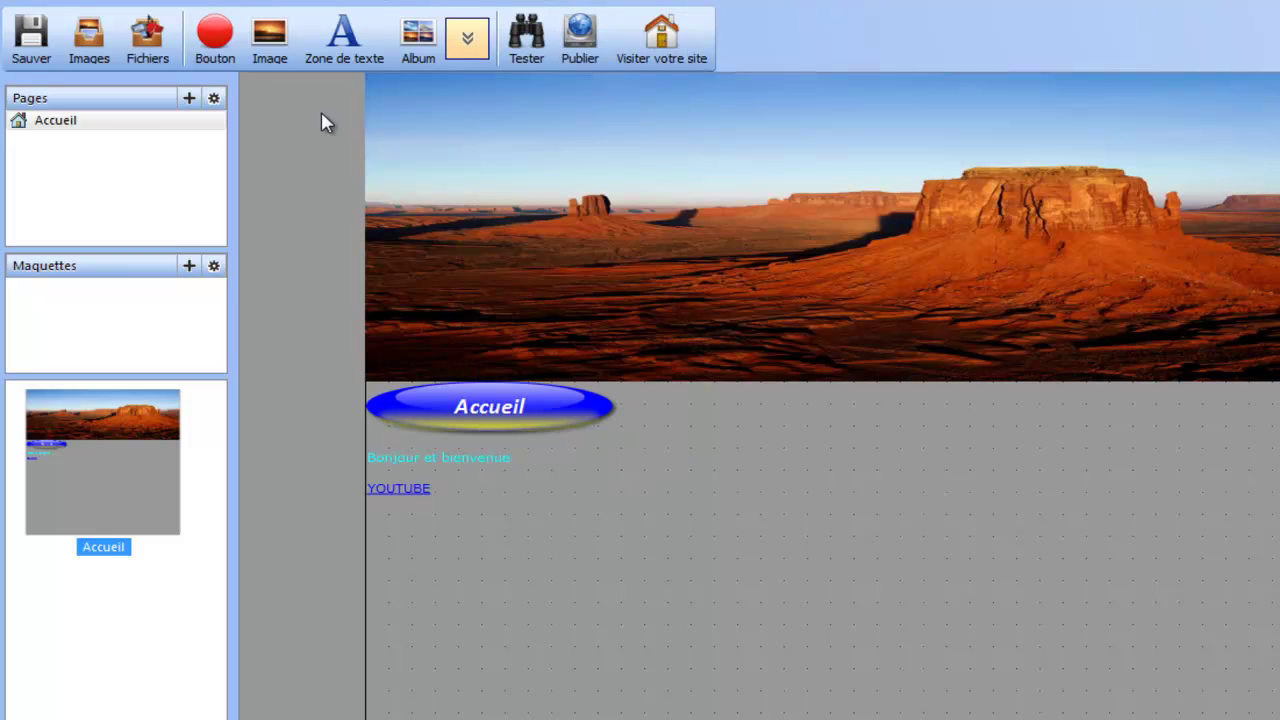
click(432, 55)
drag(777, 303, 1092, 494)
click(1226, 426)
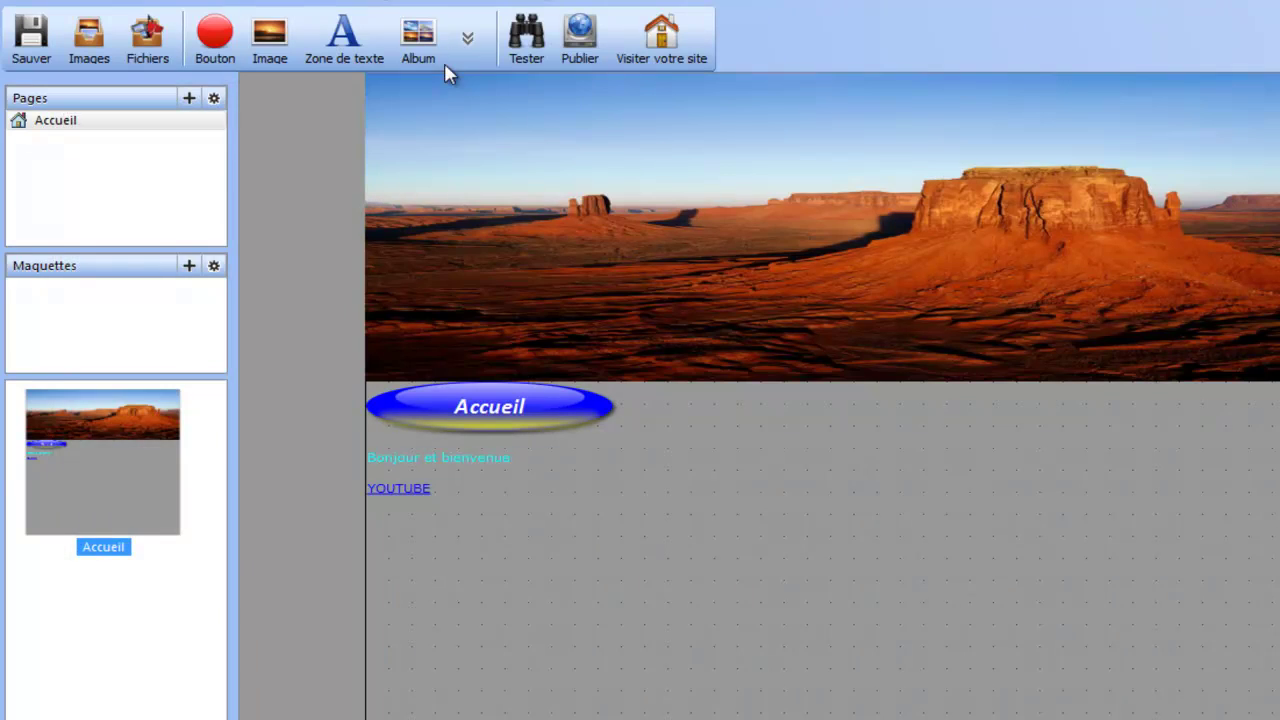
Insert a dynamic menu beside the Accueil button, just below the banner, and set its orientation to Vertical
click(452, 52)
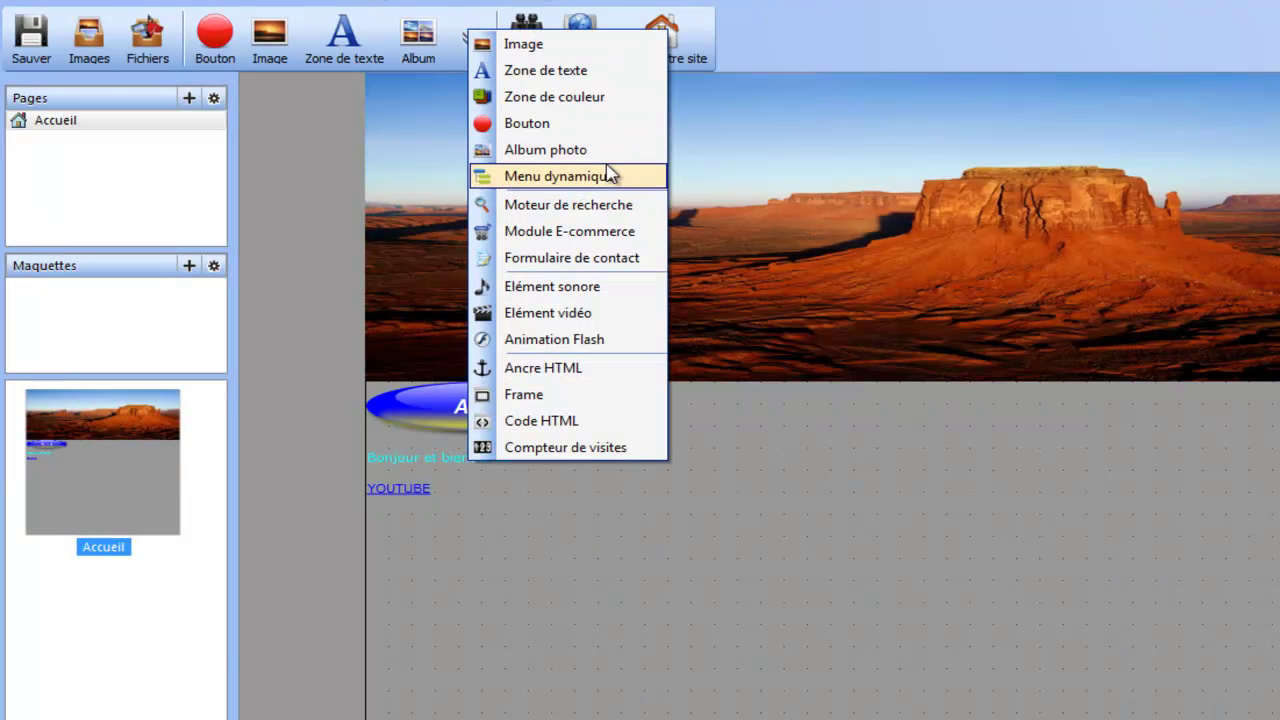
click(586, 176)
drag(509, 160, 800, 398)
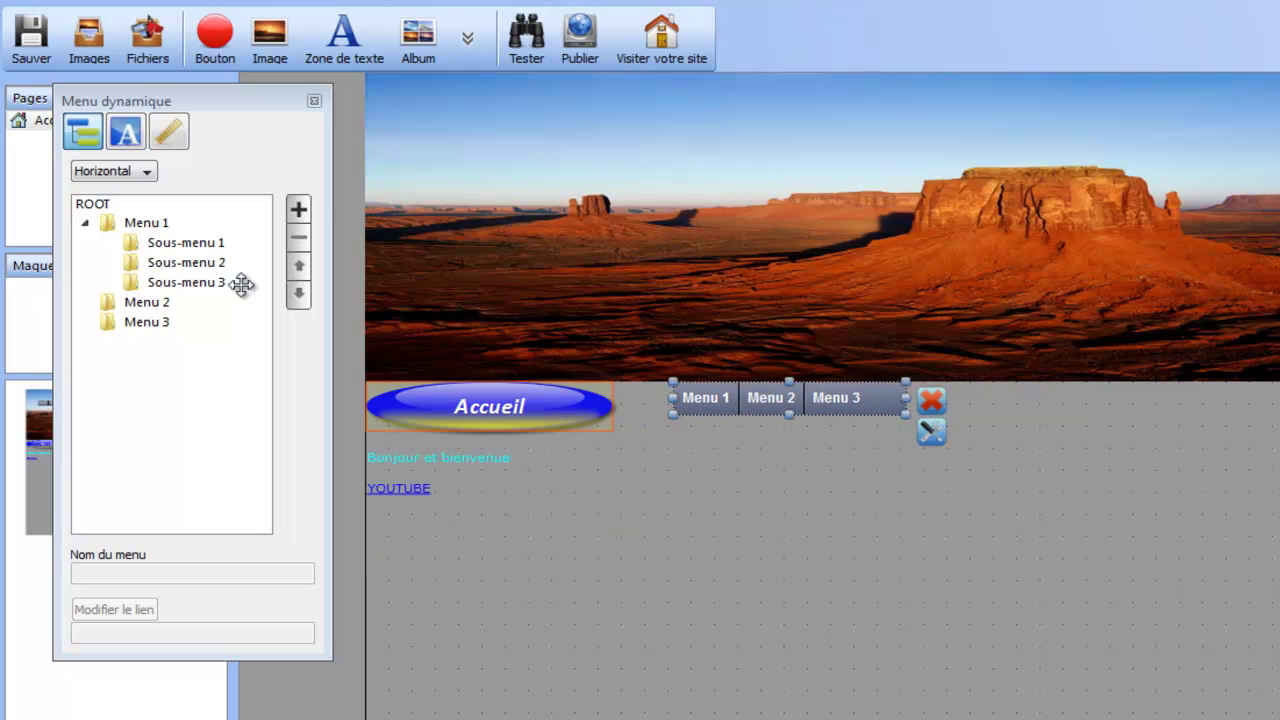
click(140, 171)
click(100, 203)
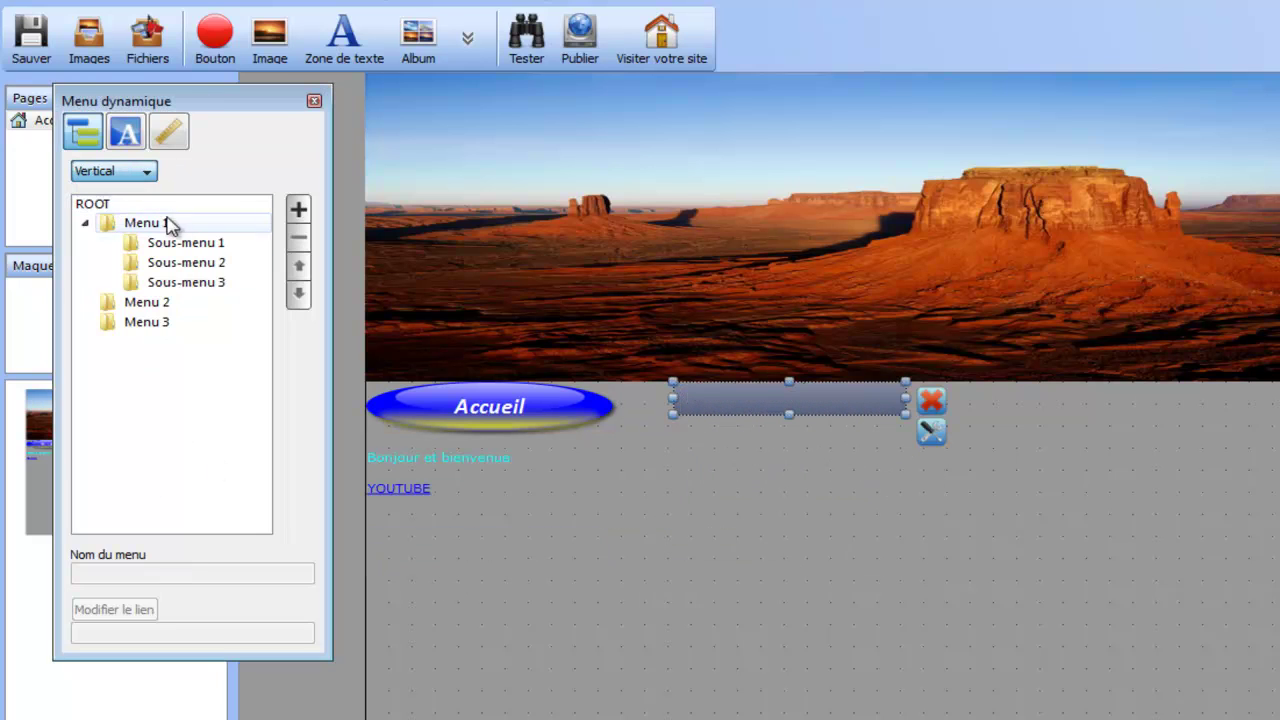
Rename the first entry of the dynamic menu, Menu 1, as PC
click(146, 223)
drag(140, 573, 5, 570)
key(BackSpace)
Rename the three submenus under PC as MAC, OS and X
click(186, 242)
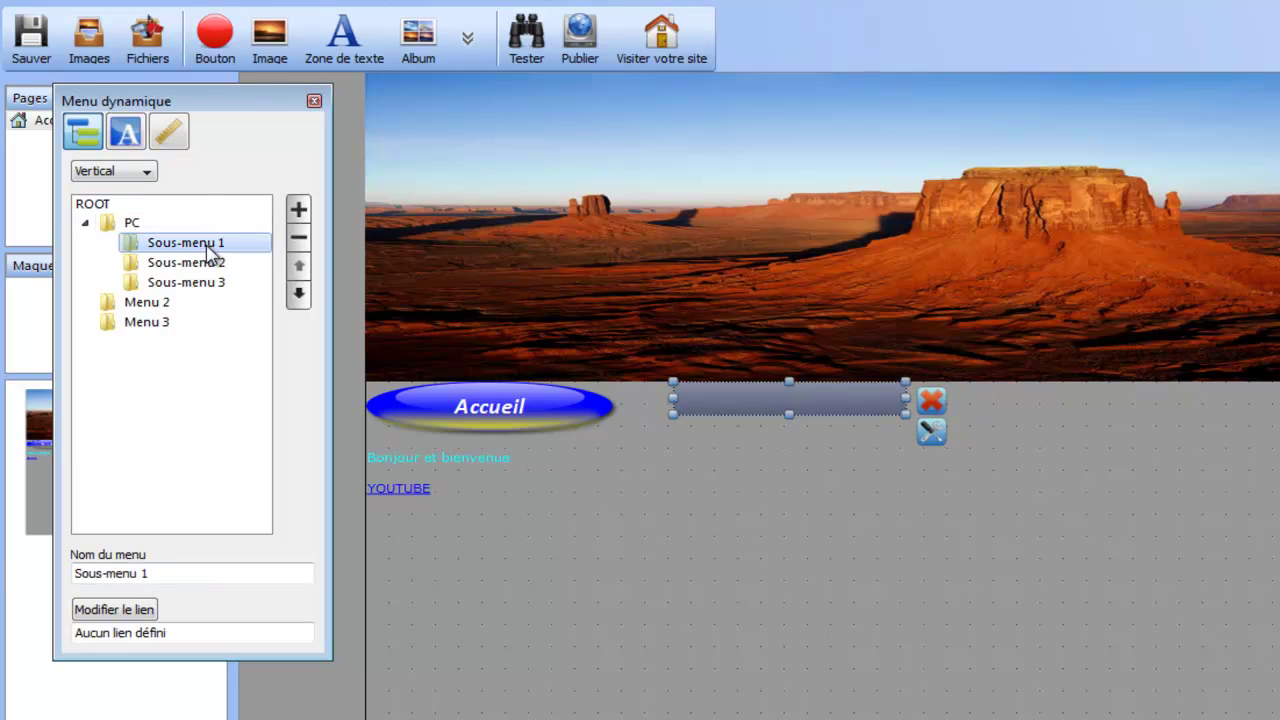
drag(186, 570, 5, 568)
text(MAC)
click(195, 263)
triple_click(175, 567)
text(OS)
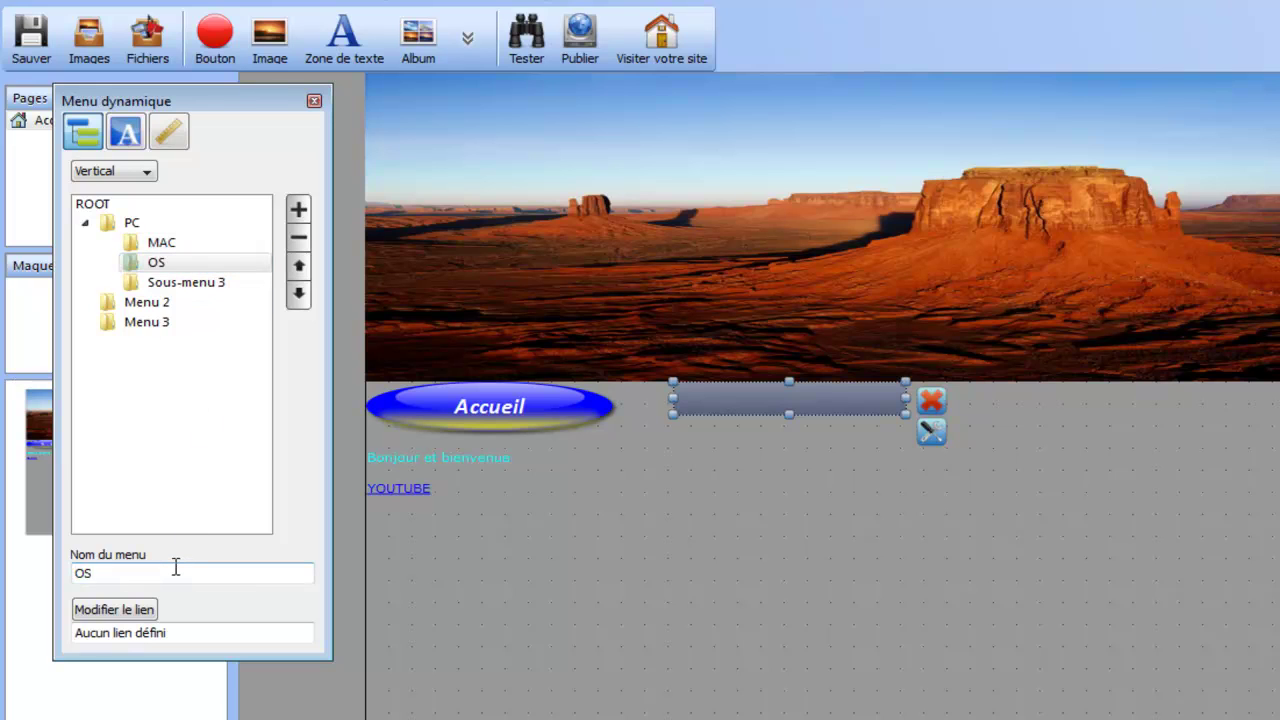
click(186, 282)
drag(165, 572, 20, 578)
text(X)
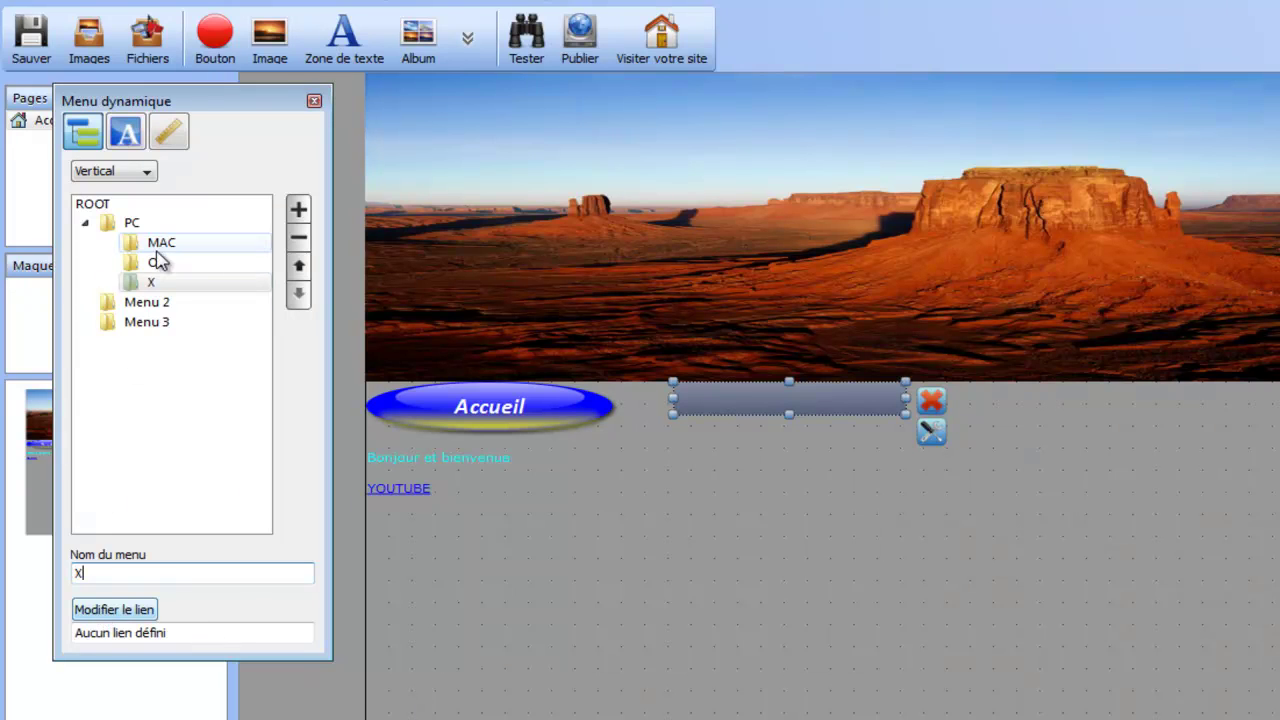
Delete the Menu 3 and Menu 2 entries from the dynamic menu
click(145, 322)
click(296, 239)
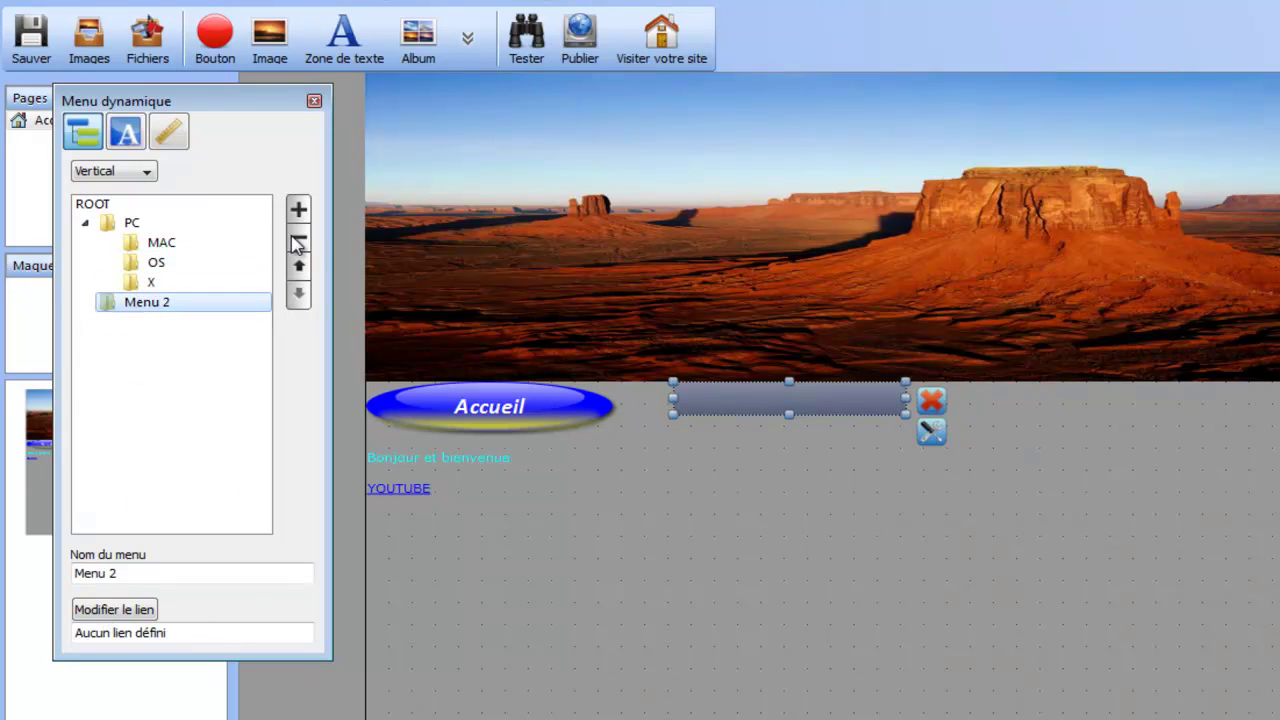
click(299, 243)
click(240, 264)
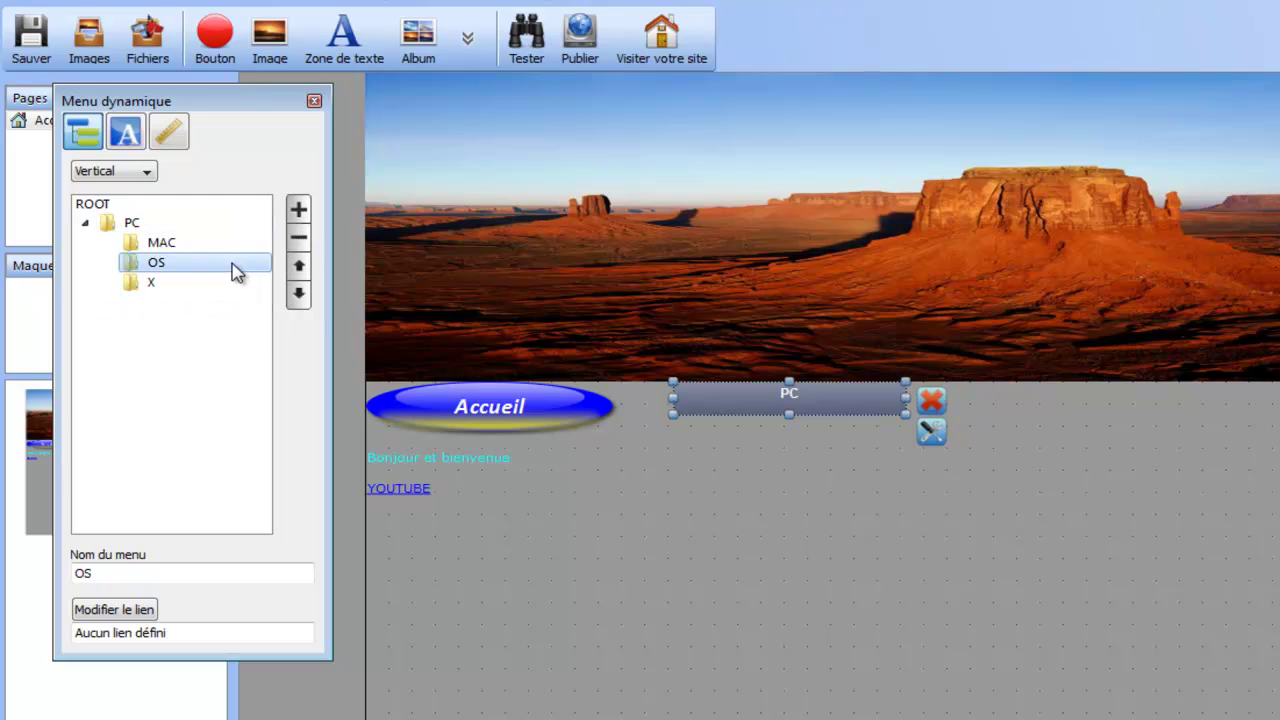
click(125, 131)
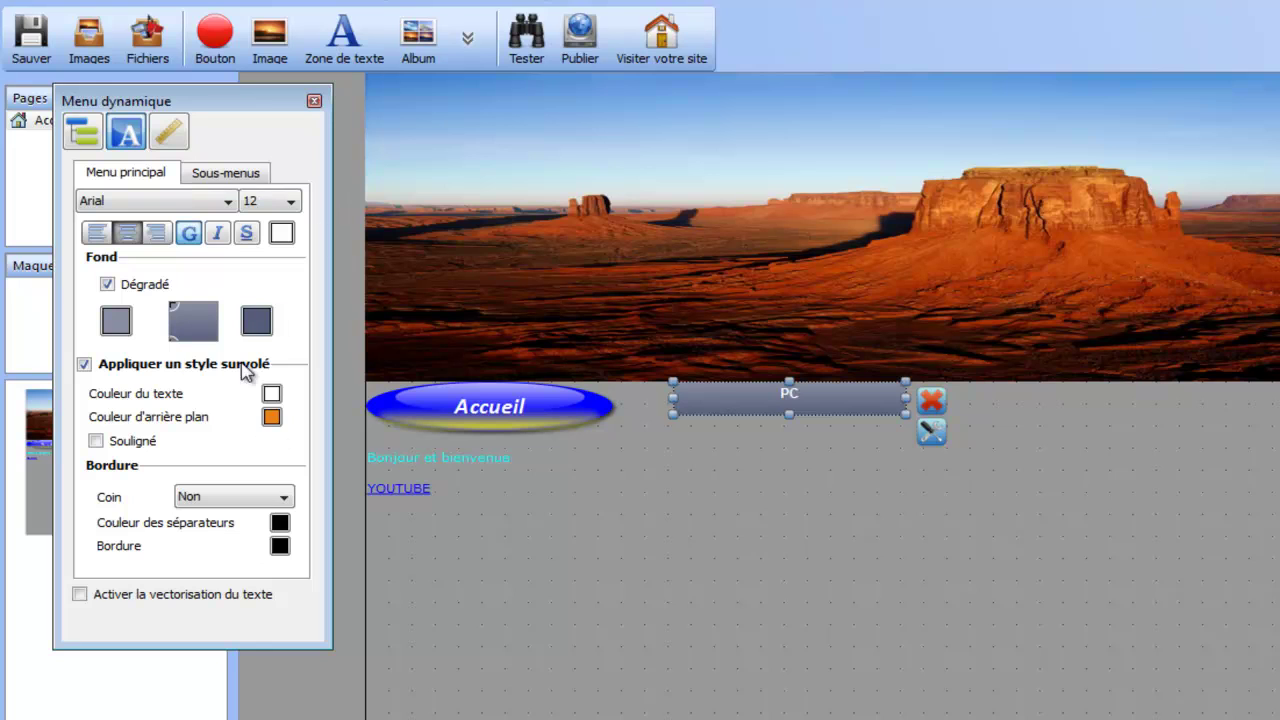
click(229, 177)
click(100, 173)
click(168, 131)
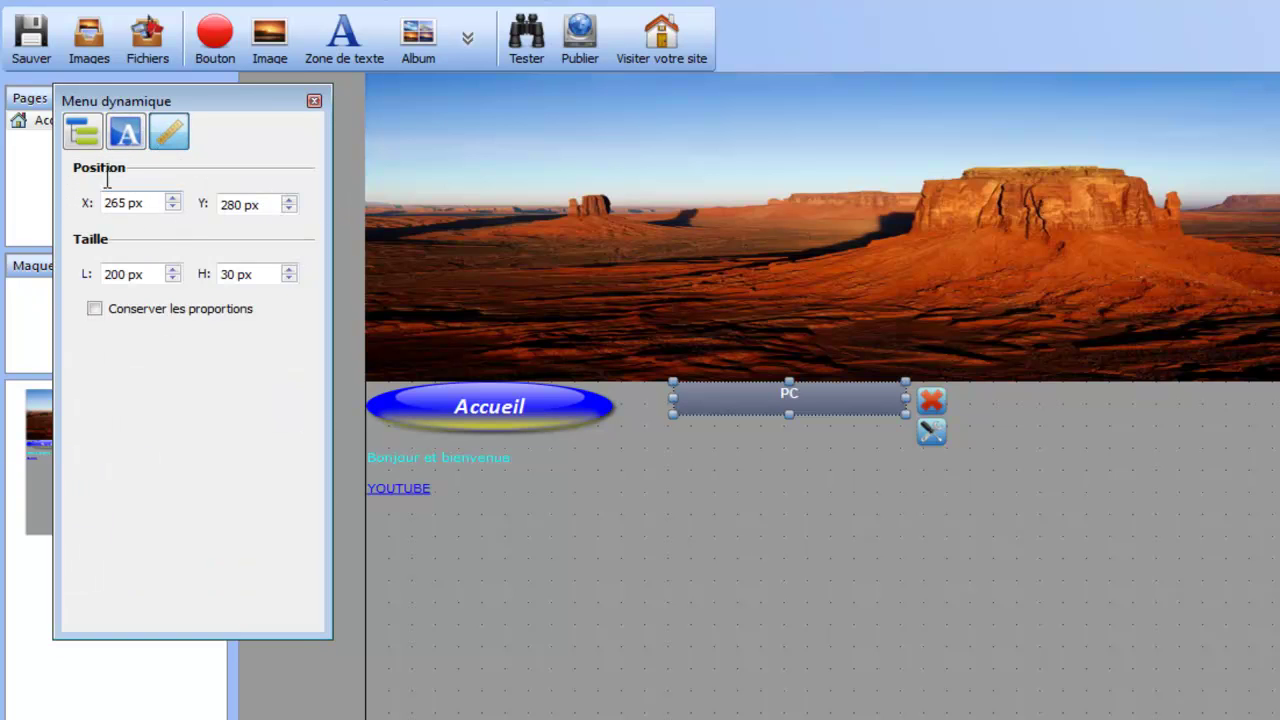
Activate the Blog function for the text zone containing the welcome text
click(872, 500)
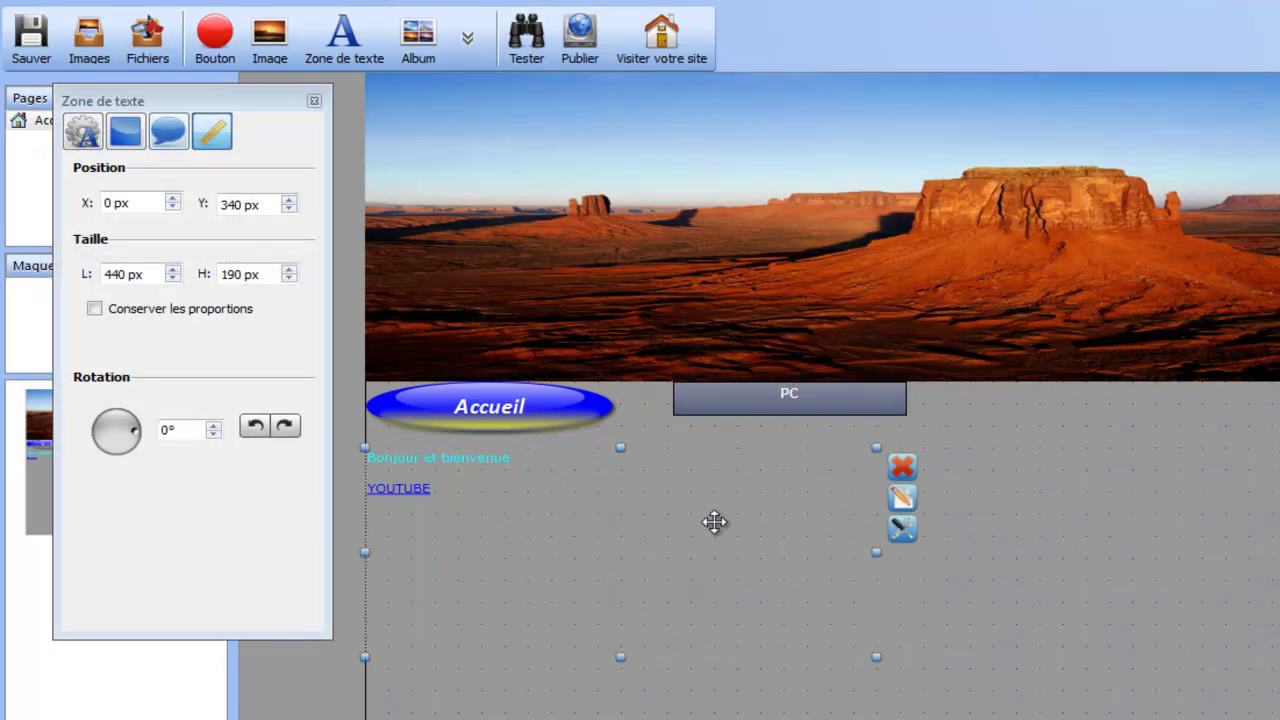
click(176, 140)
click(172, 178)
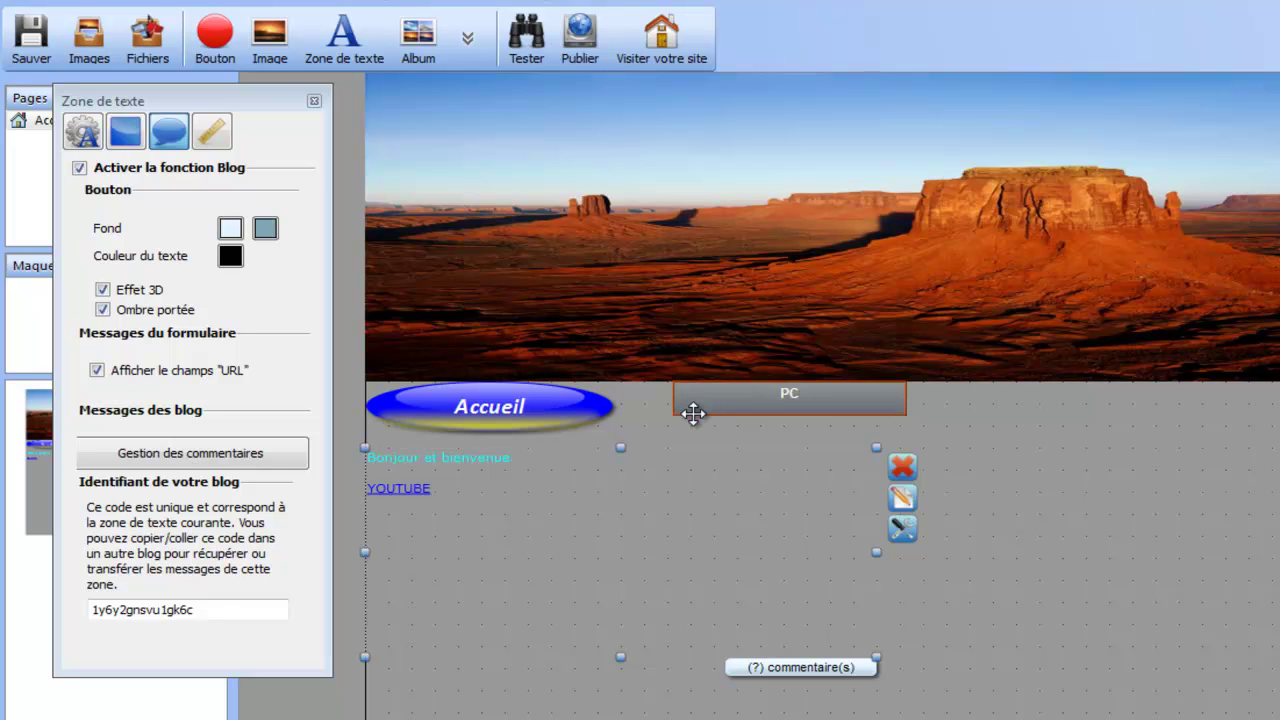
click(300, 430)
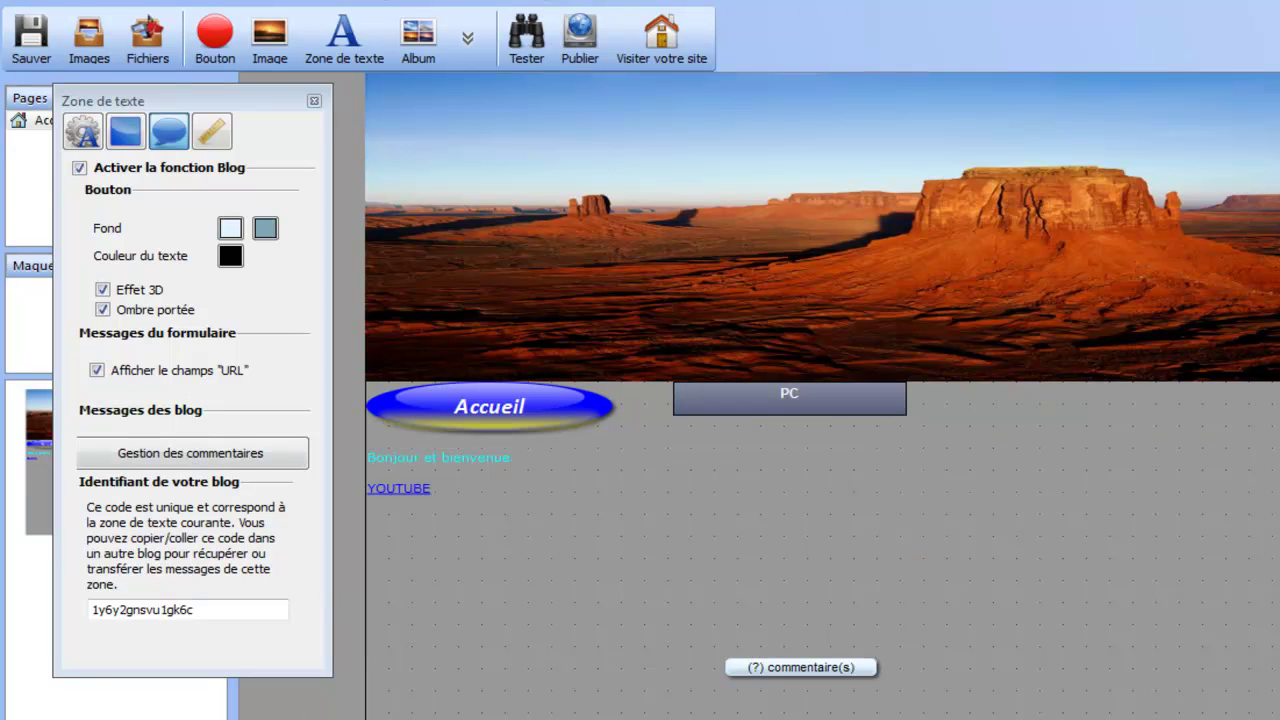
Insert a search engine, placing it enlarged beside the PC menu just below the banner
click(467, 38)
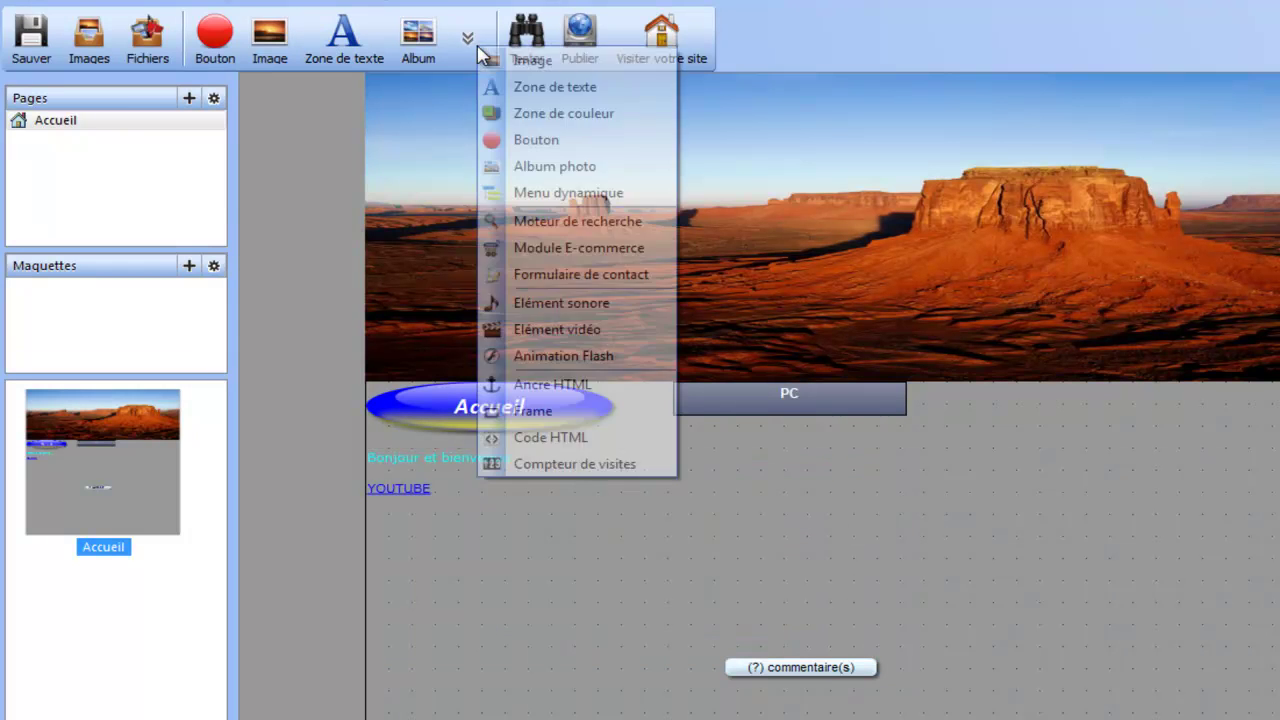
click(578, 221)
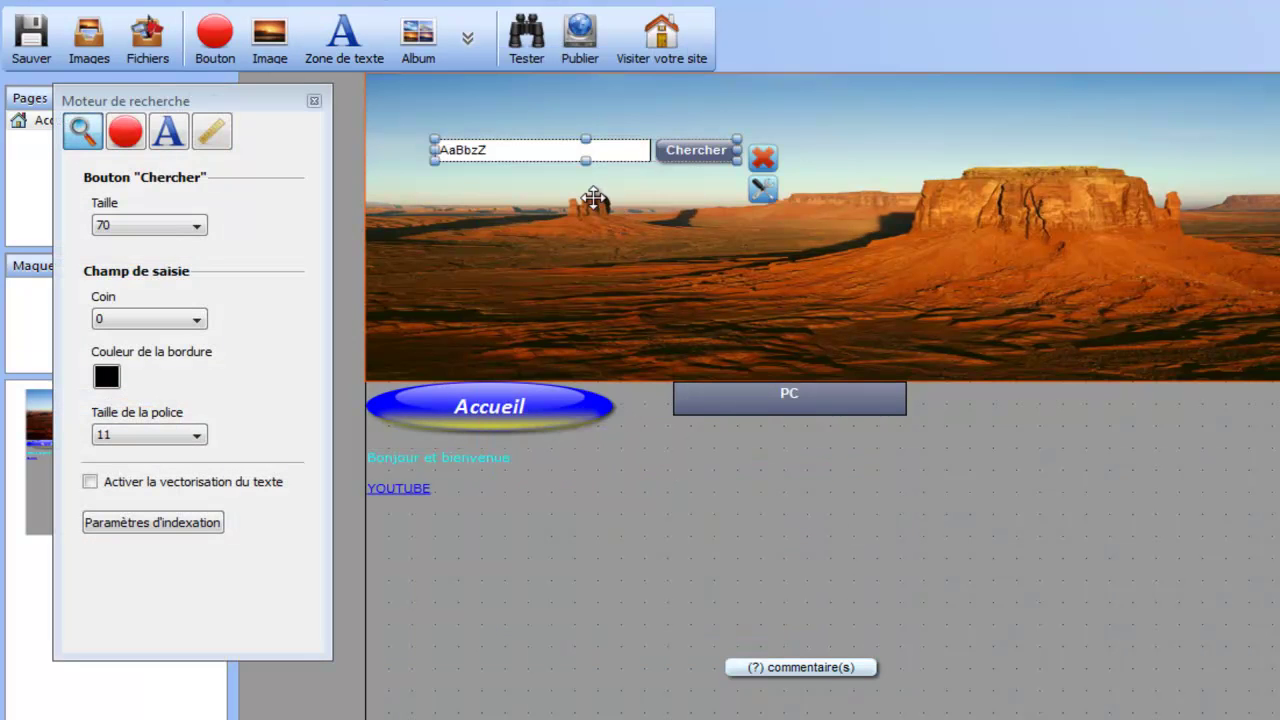
drag(675, 152, 1222, 395)
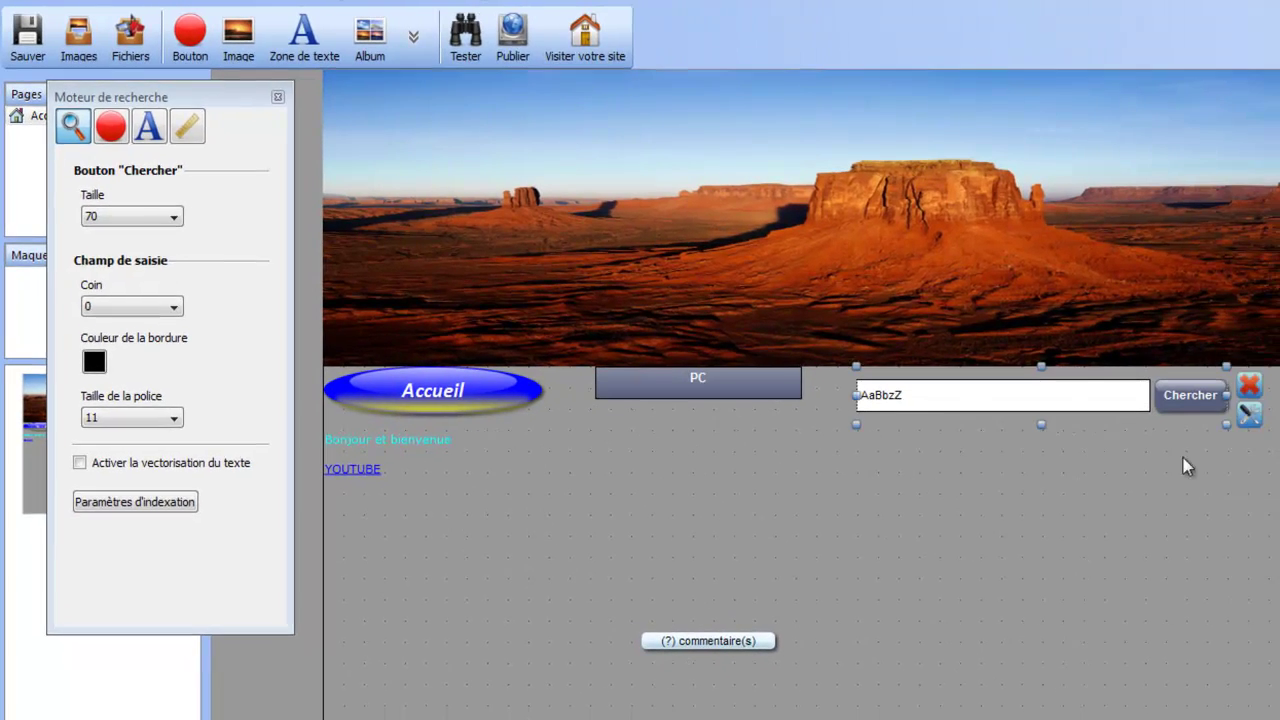
Change the text of the search engine's button to Rechercher
click(108, 126)
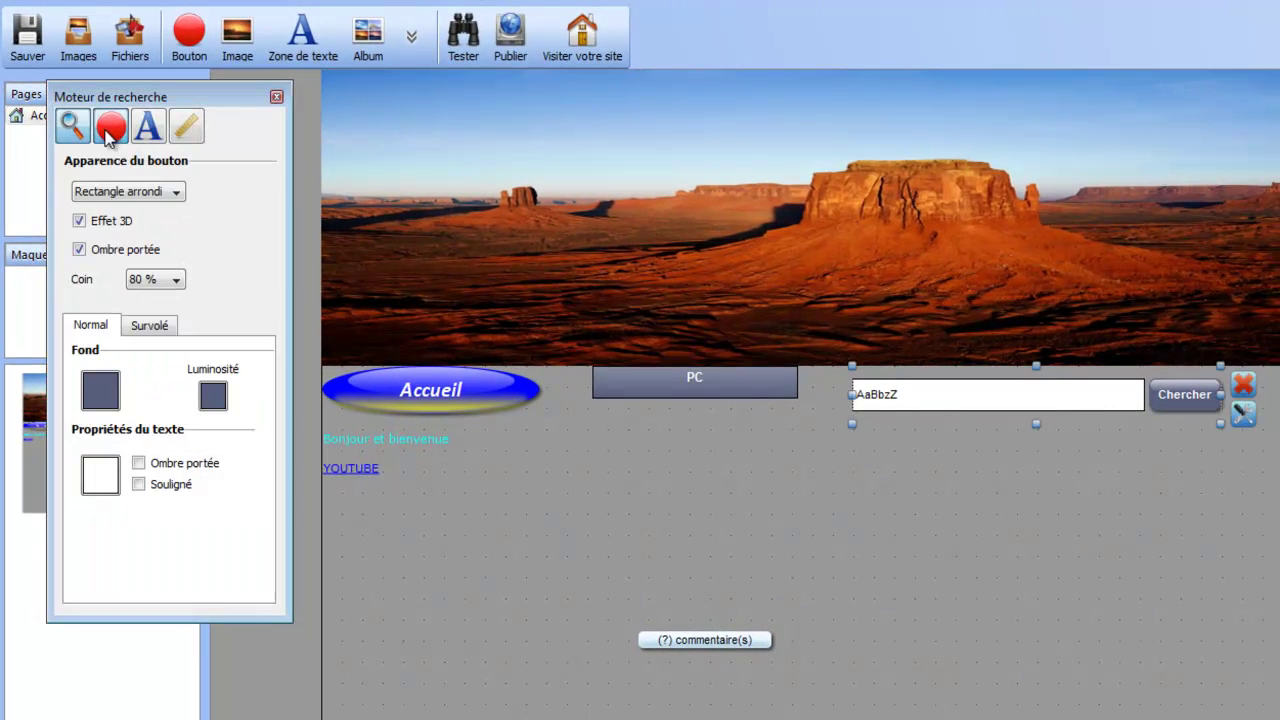
click(66, 134)
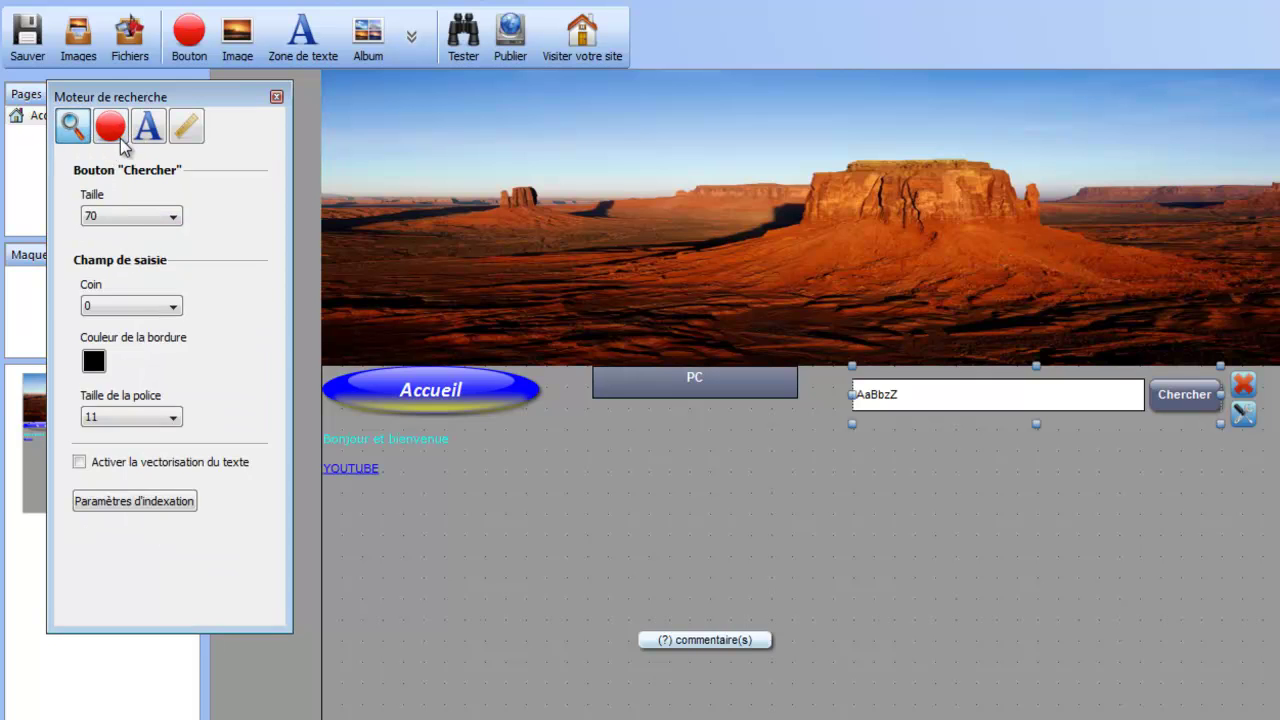
click(114, 134)
click(145, 134)
drag(152, 212, 18, 220)
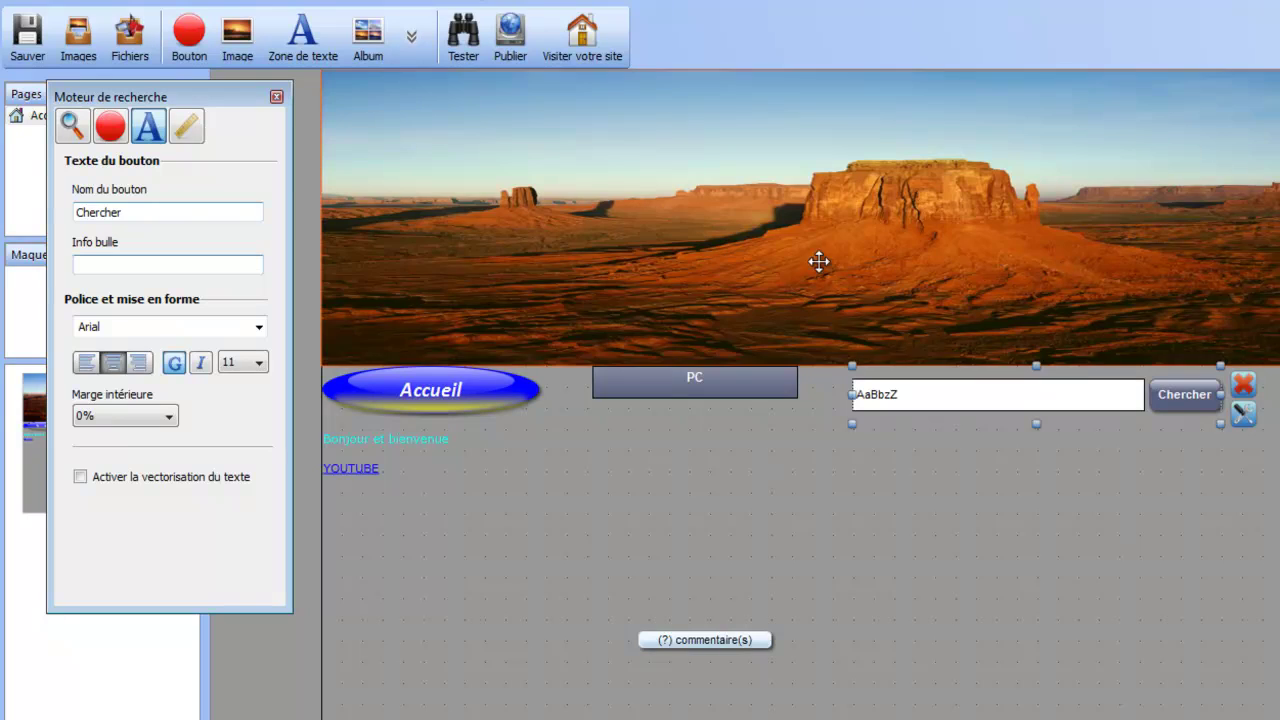
text(go)
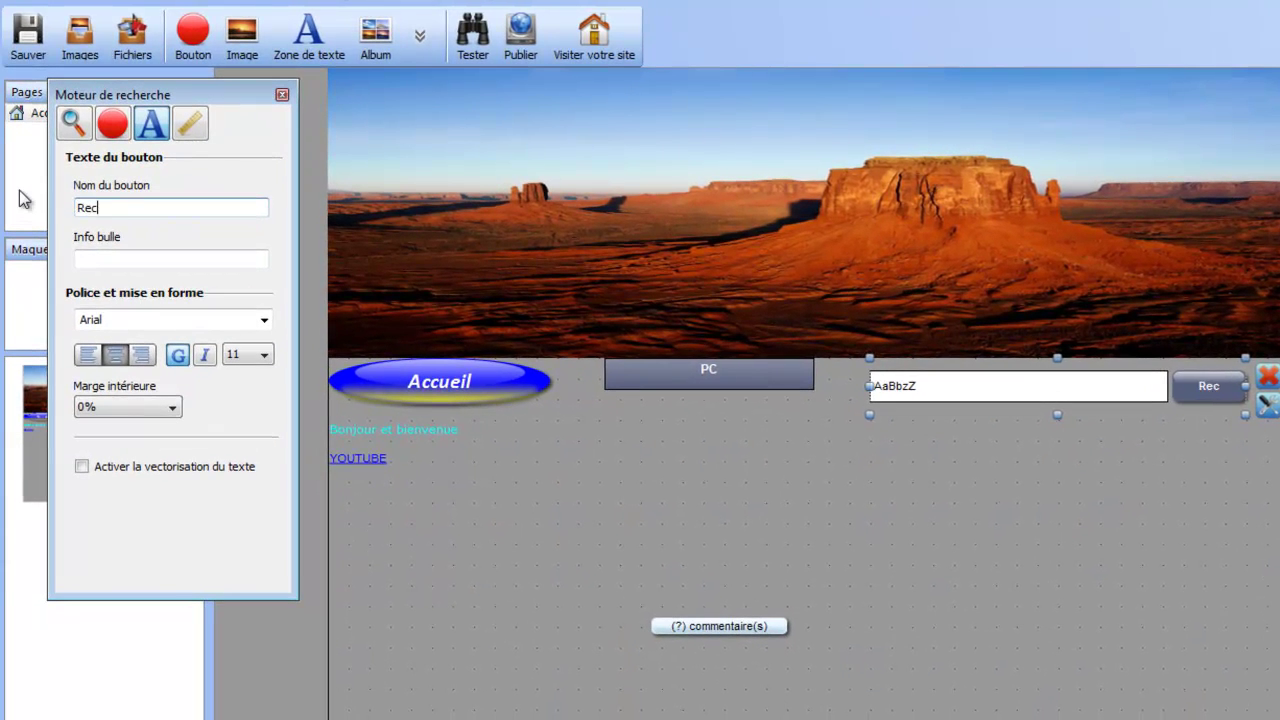
text(cher)
Set the shape of the Rechercher button to Cercle
click(113, 122)
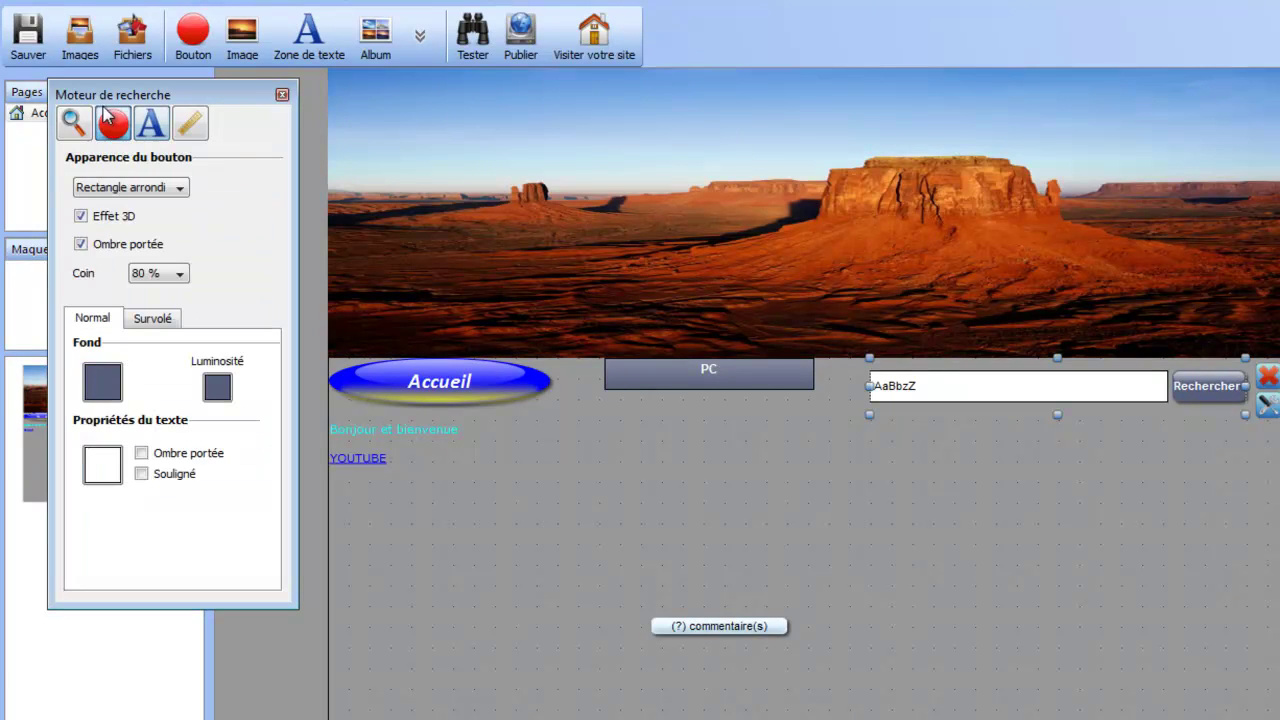
click(122, 189)
click(123, 232)
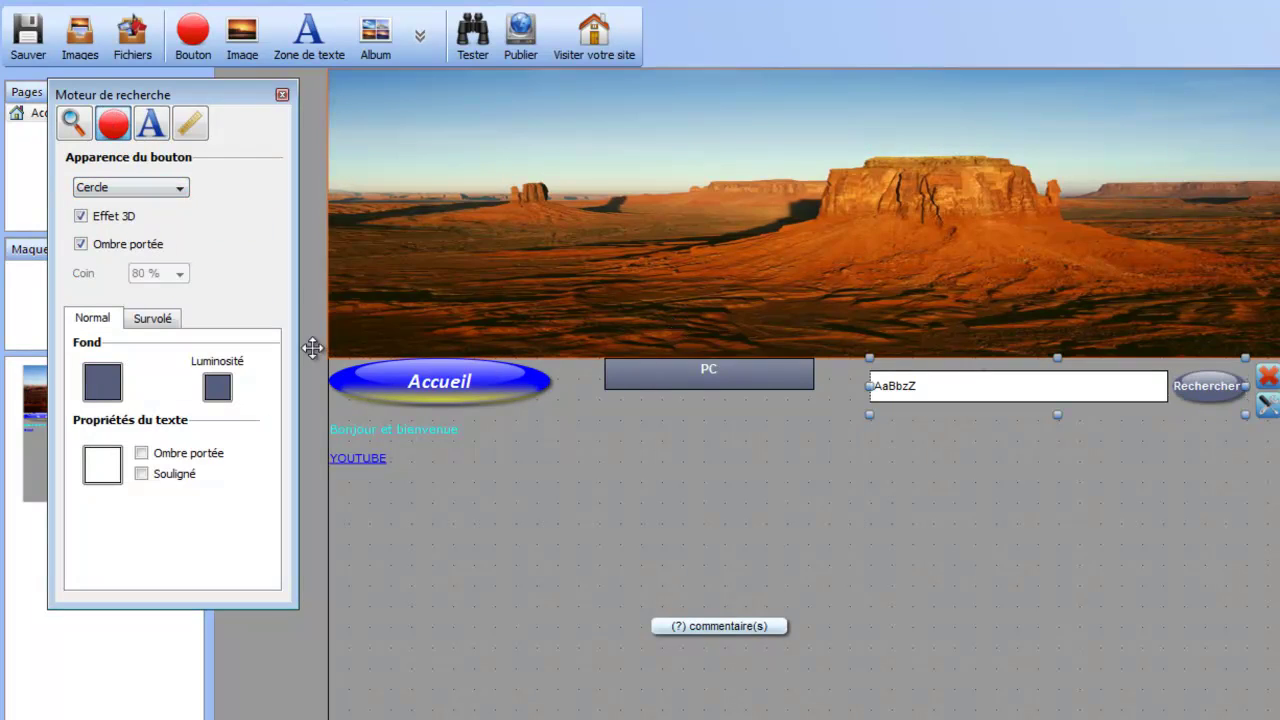
Try sampling the Accueil button's blue as the background colour of the Rechercher button
click(117, 386)
click(256, 569)
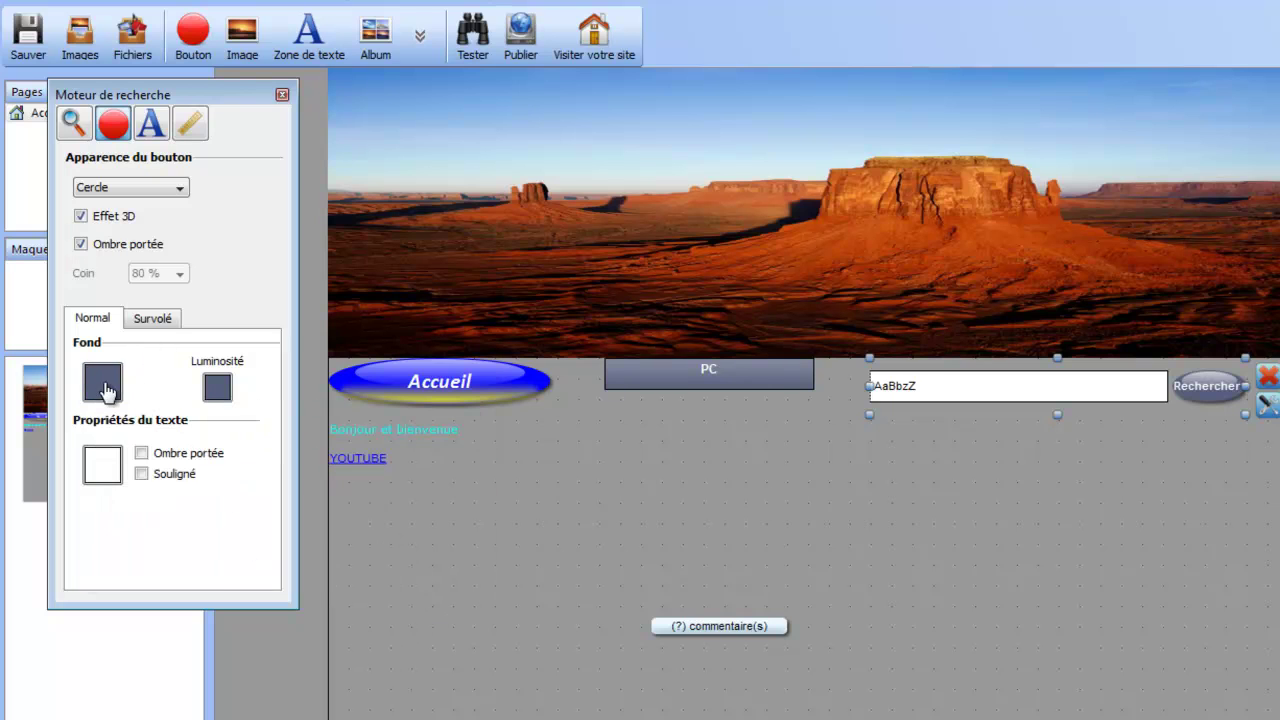
click(105, 385)
click(262, 570)
click(498, 372)
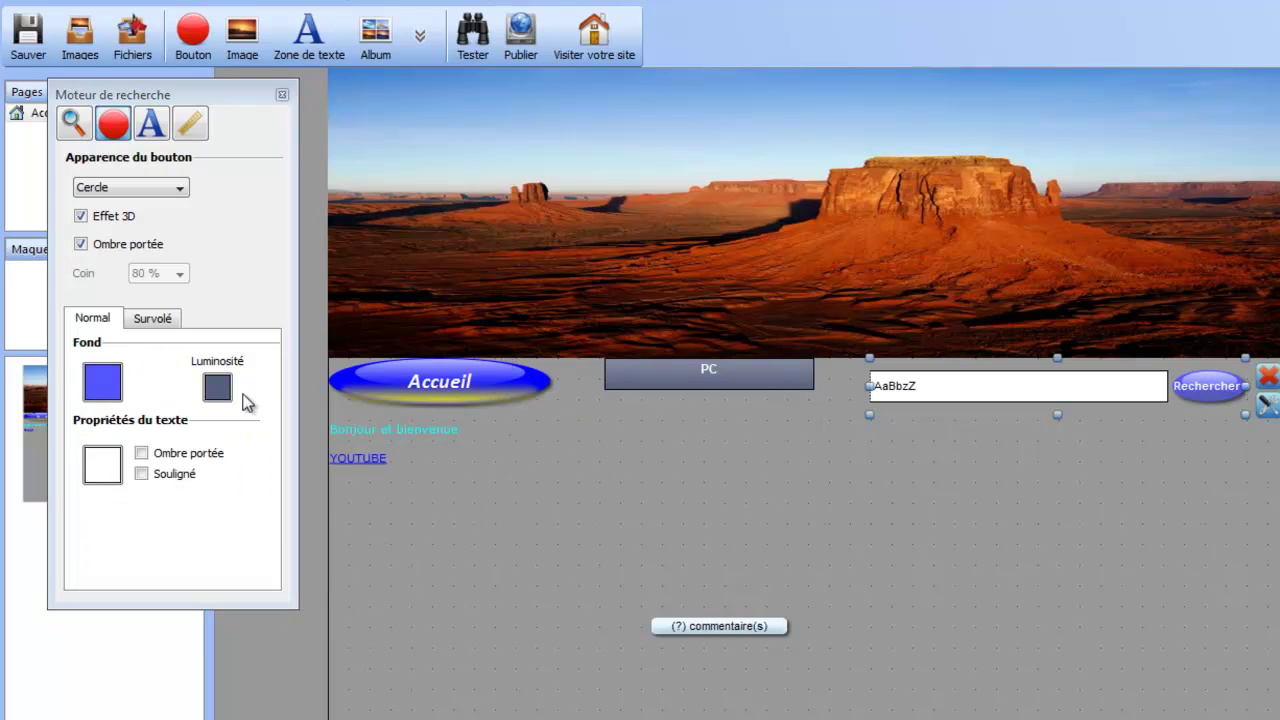
Set the Rechercher button's normal background to pure blue and its luminosity colour to yellow
click(108, 390)
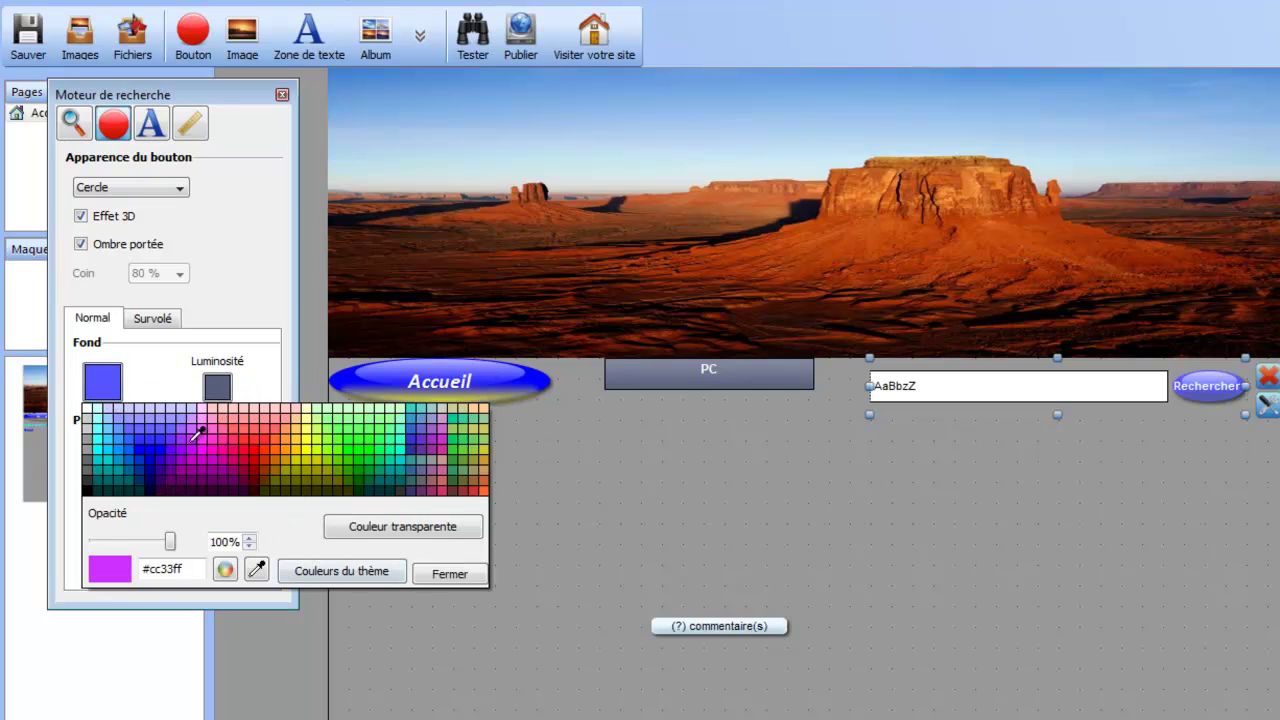
click(157, 444)
click(217, 388)
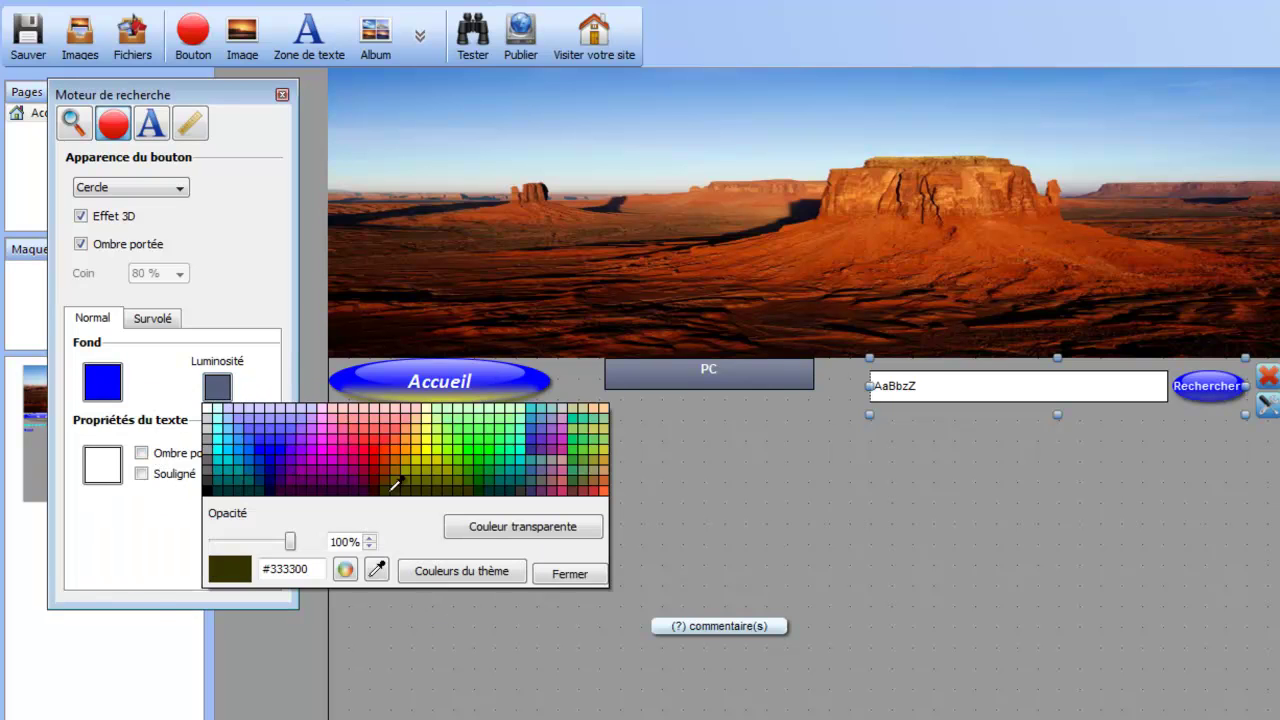
click(432, 440)
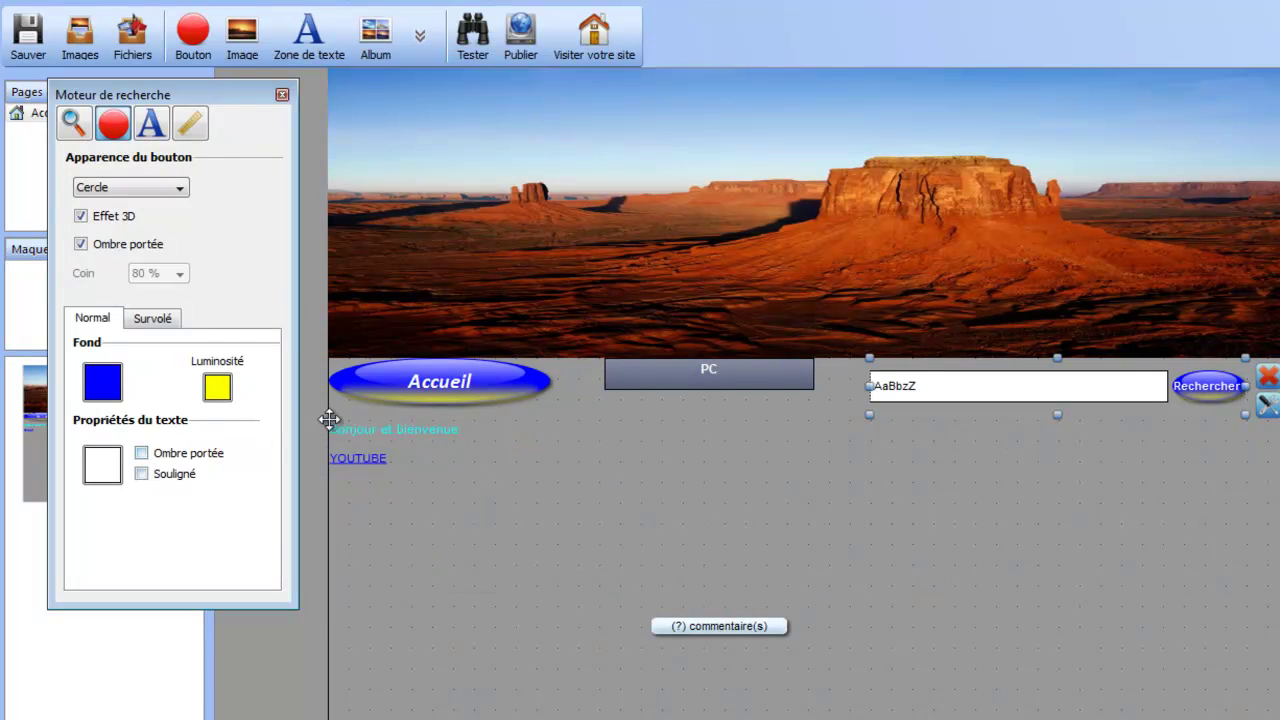
Try the italic and bold styles on the Rechercher button's text
click(145, 130)
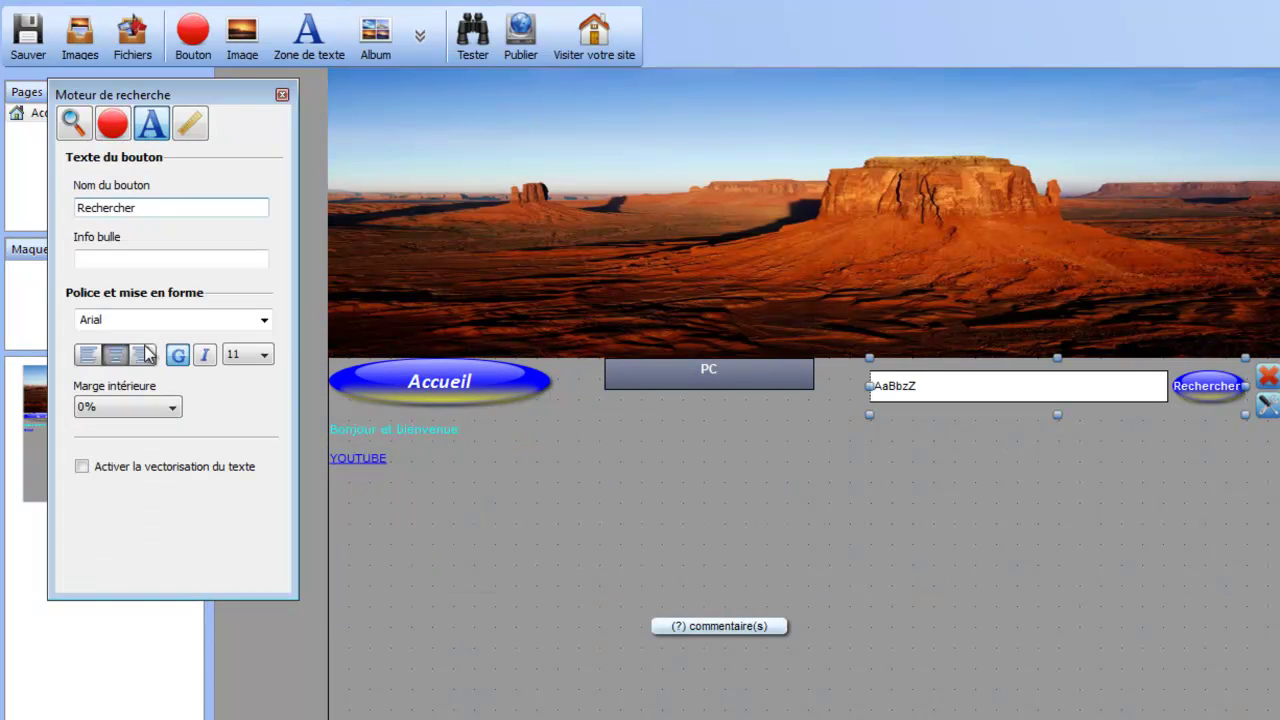
click(205, 360)
click(184, 360)
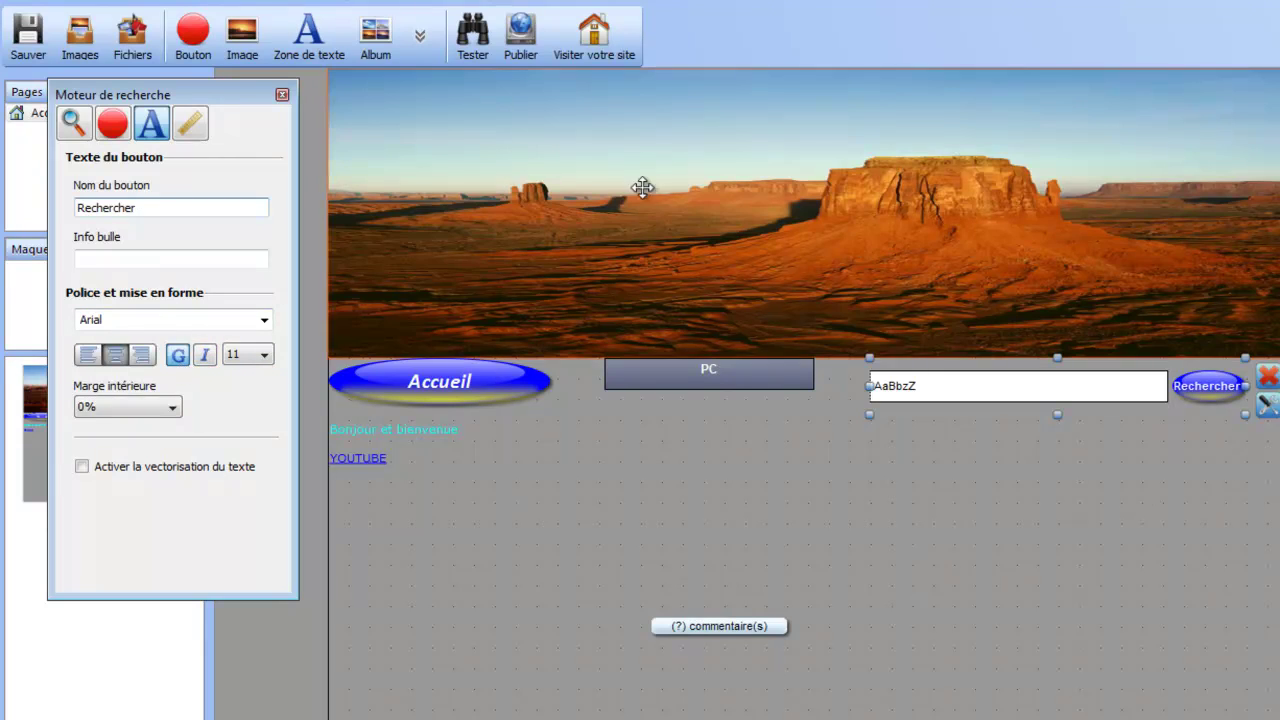
Insert a contact form and place it directly below the search engine
click(190, 130)
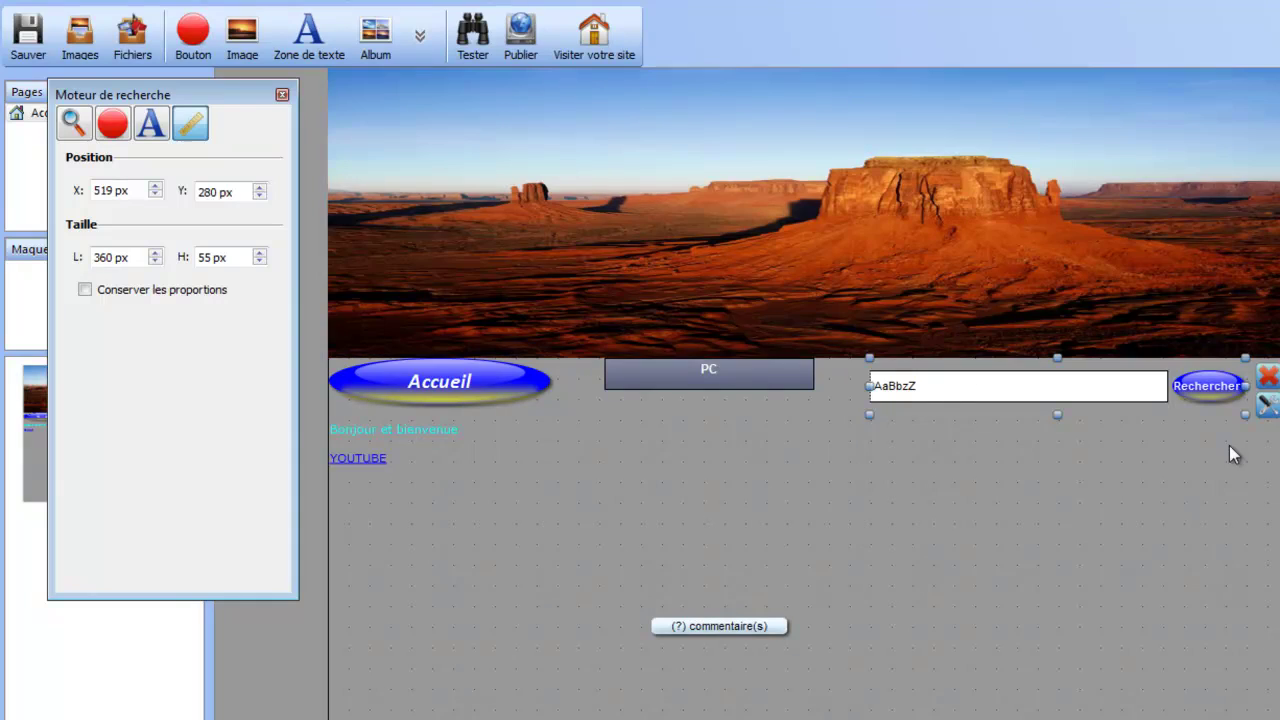
click(1237, 456)
click(420, 36)
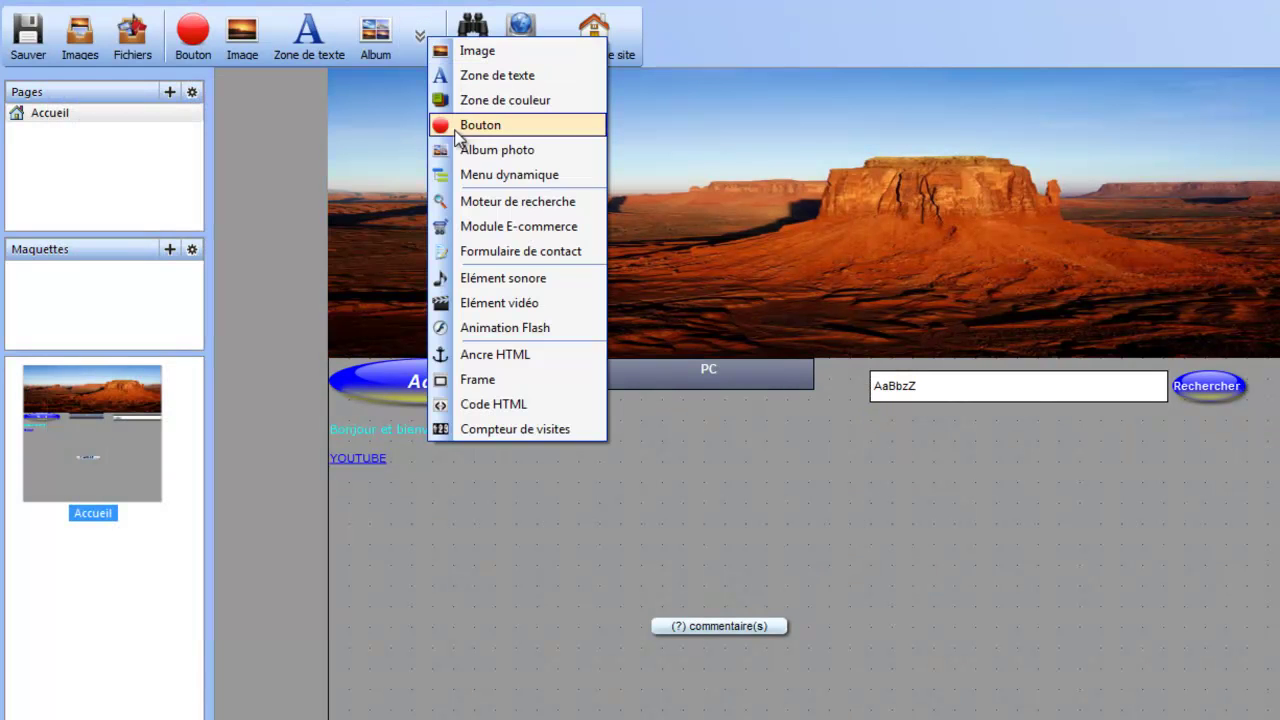
click(524, 252)
drag(1057, 609, 986, 508)
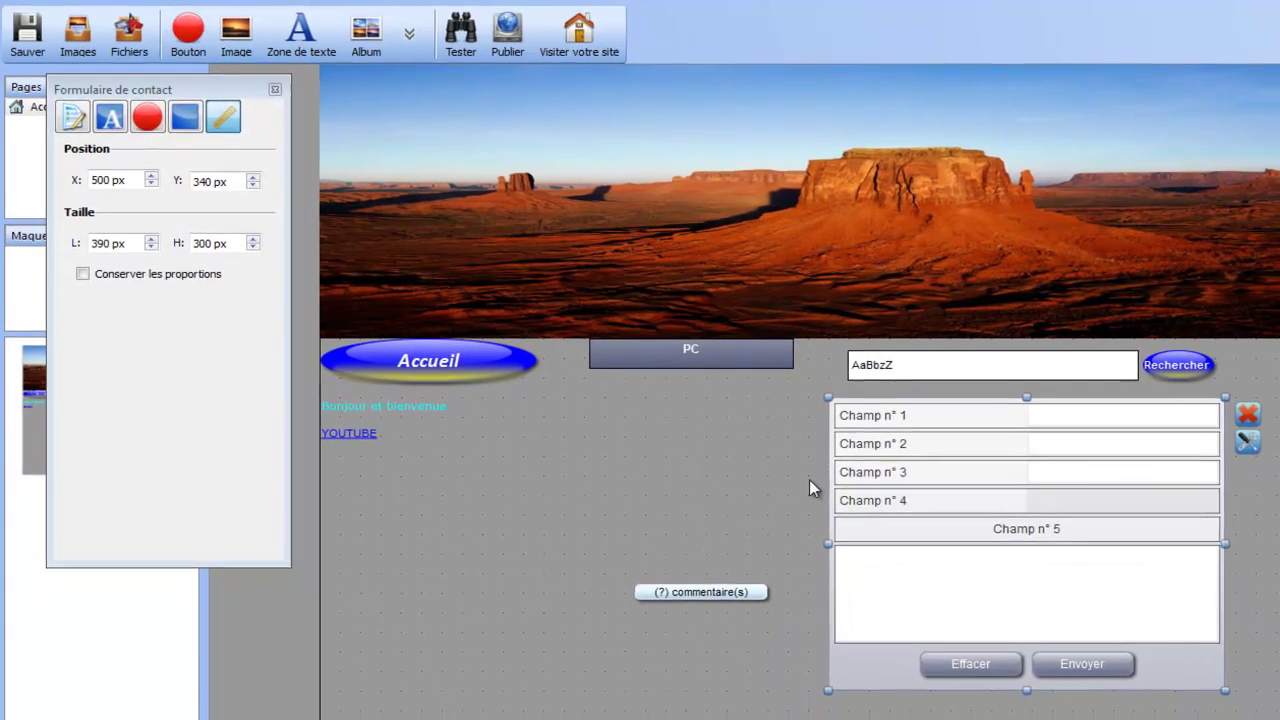
Reduce the contact form to 2 fields
click(74, 117)
click(155, 177)
click(160, 207)
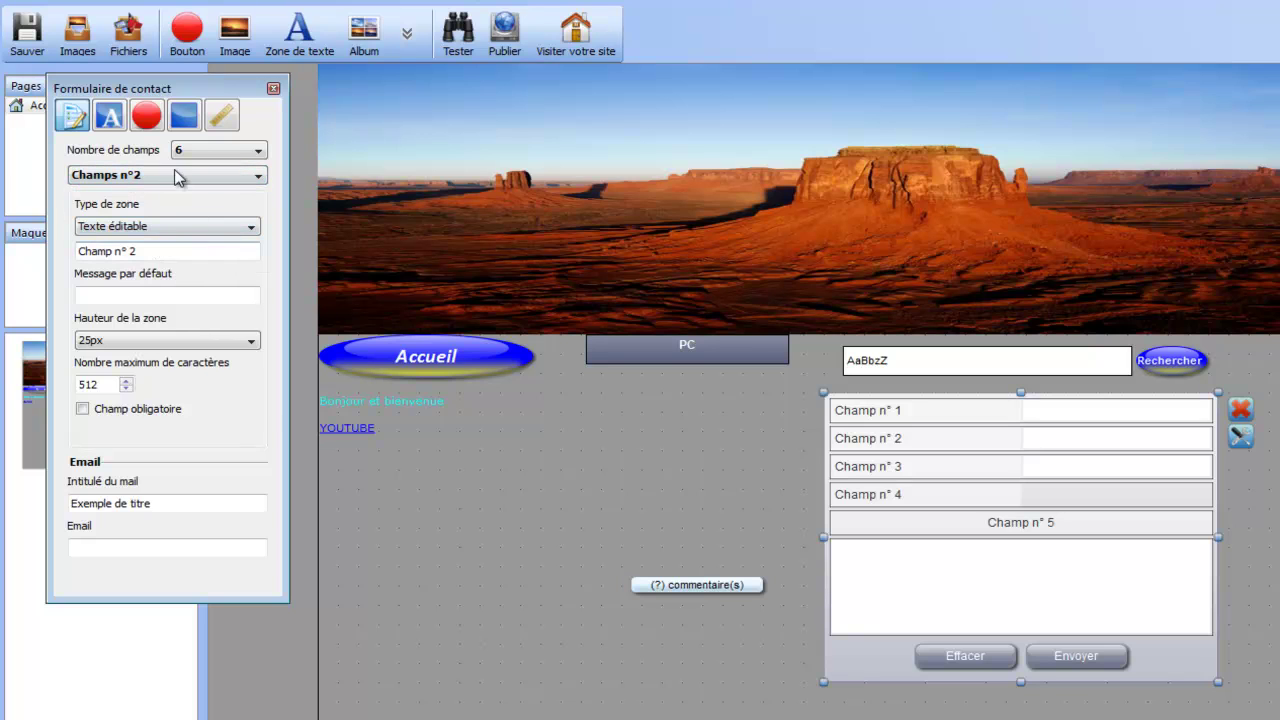
click(220, 150)
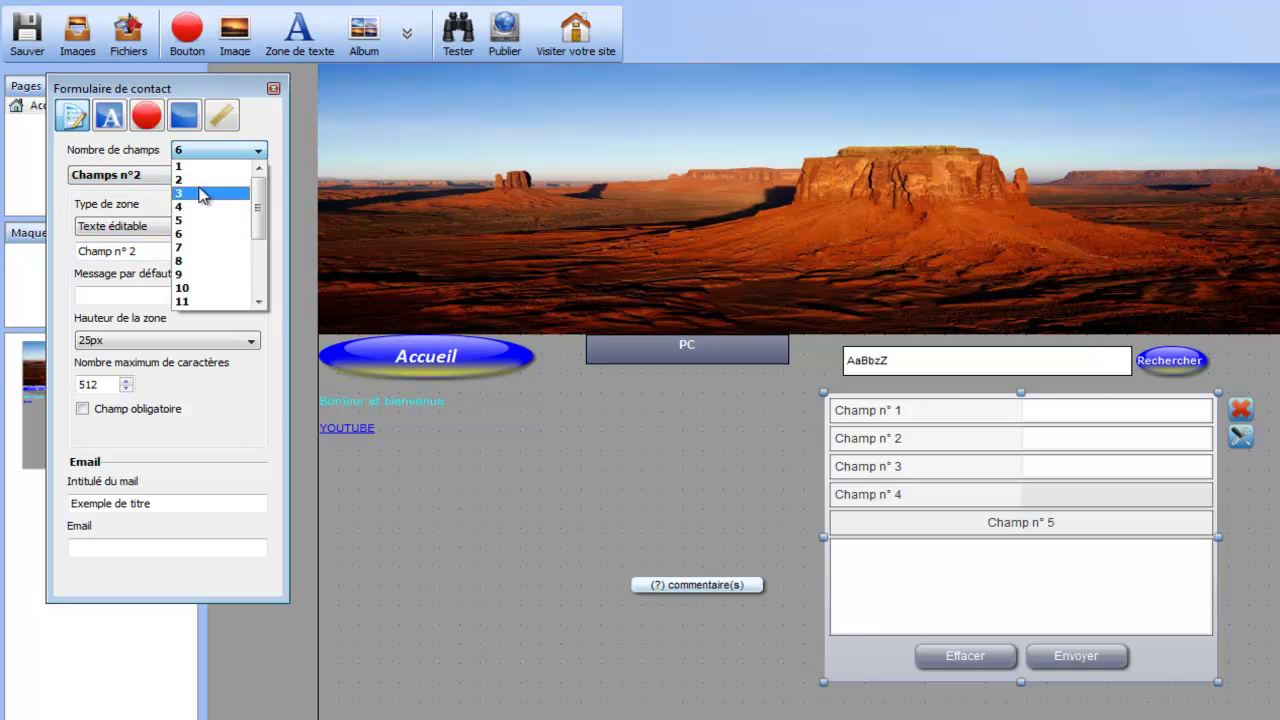
click(190, 177)
Label the form's first field Adresse email, give it the default message Entrez email and make it mandatory
click(165, 175)
click(150, 191)
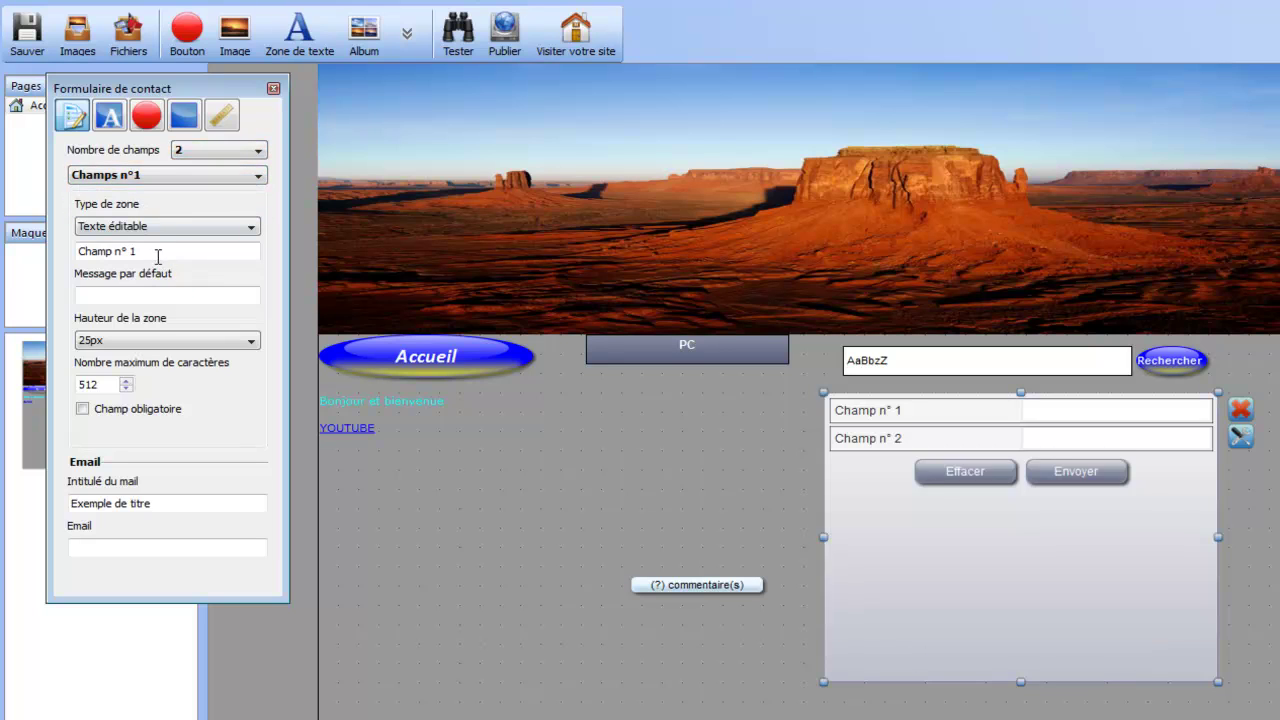
drag(155, 252, 5, 278)
text(V)
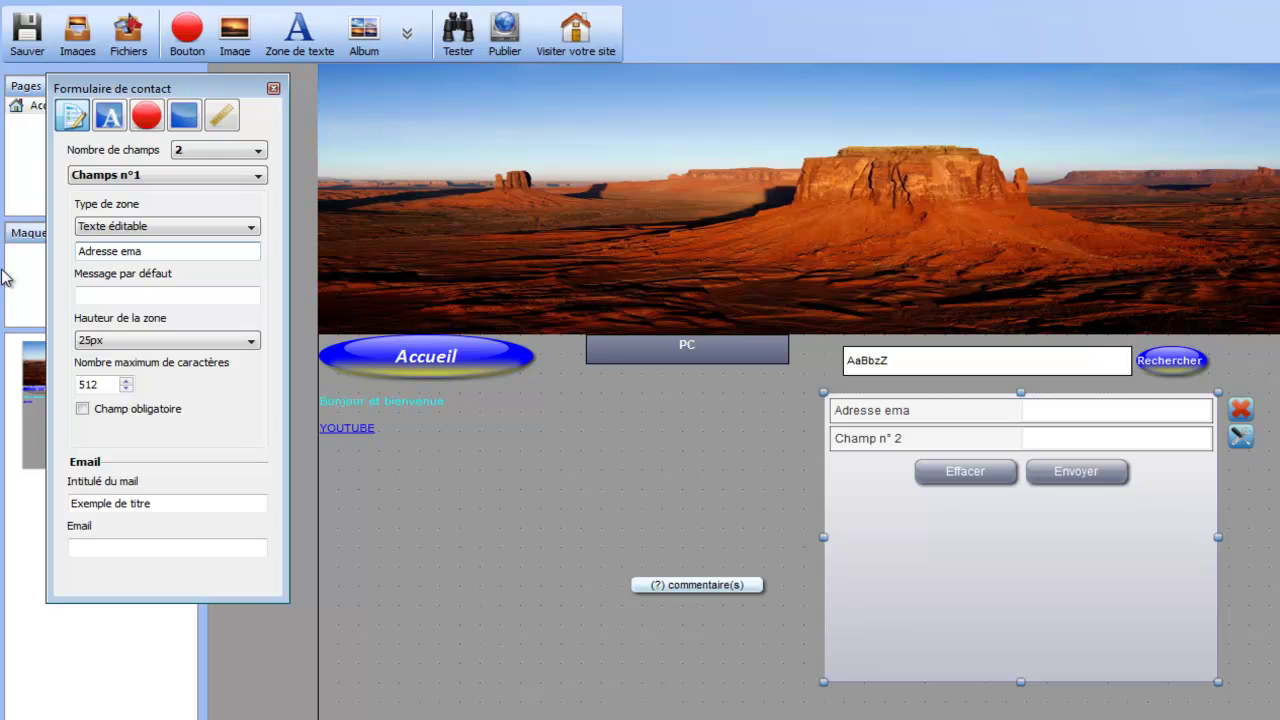
key(Tab)
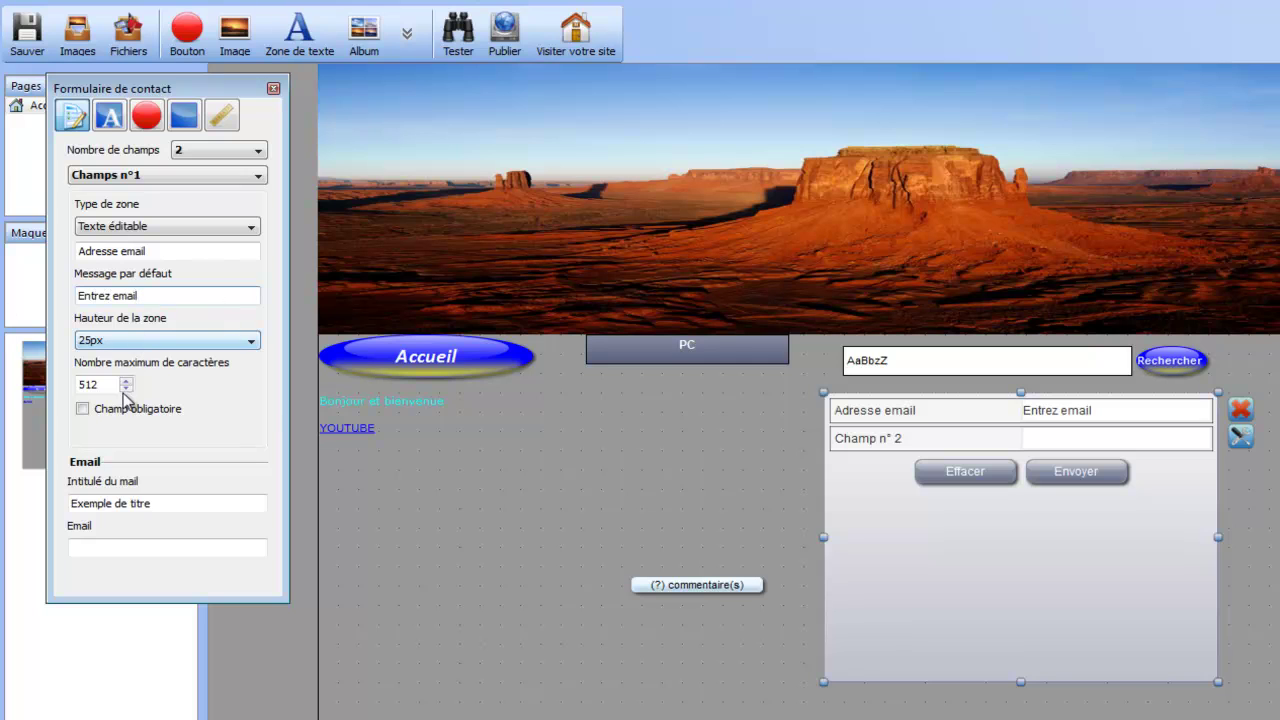
click(95, 412)
Set the form's mail title to CONTACT and enter the recipient's email address
triple_click(132, 500)
key(Delete)
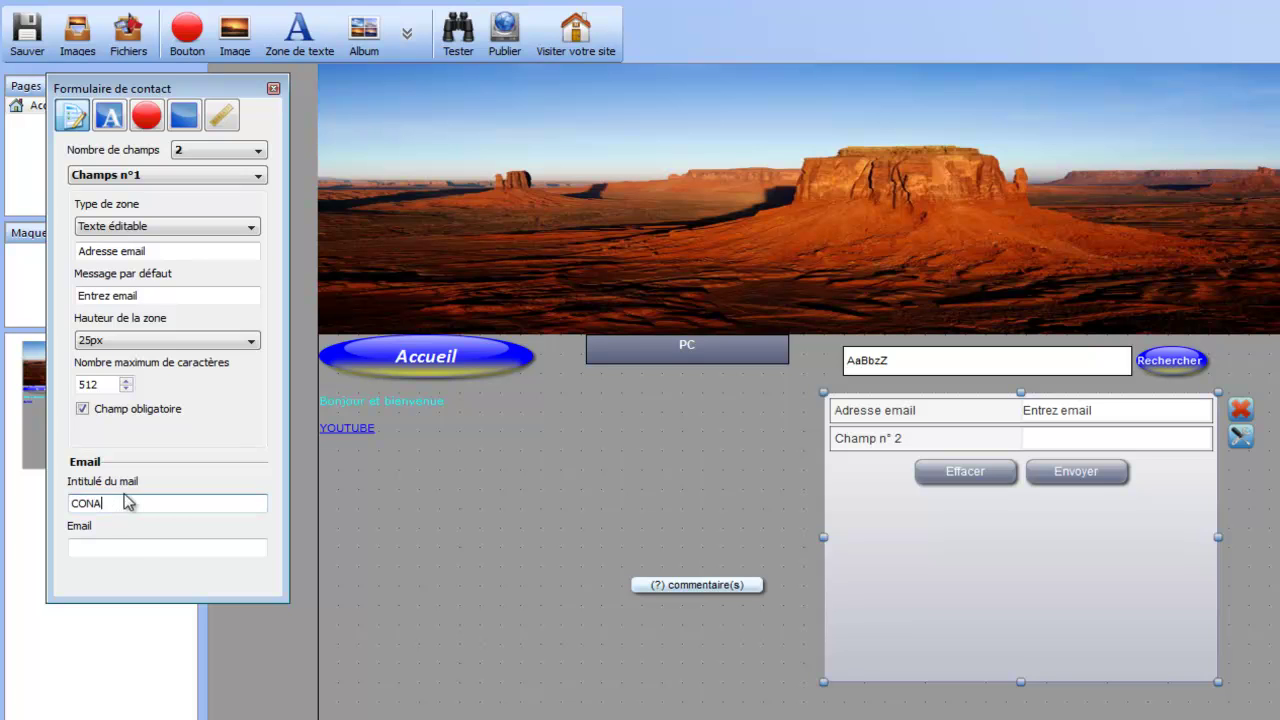
key(Tab)
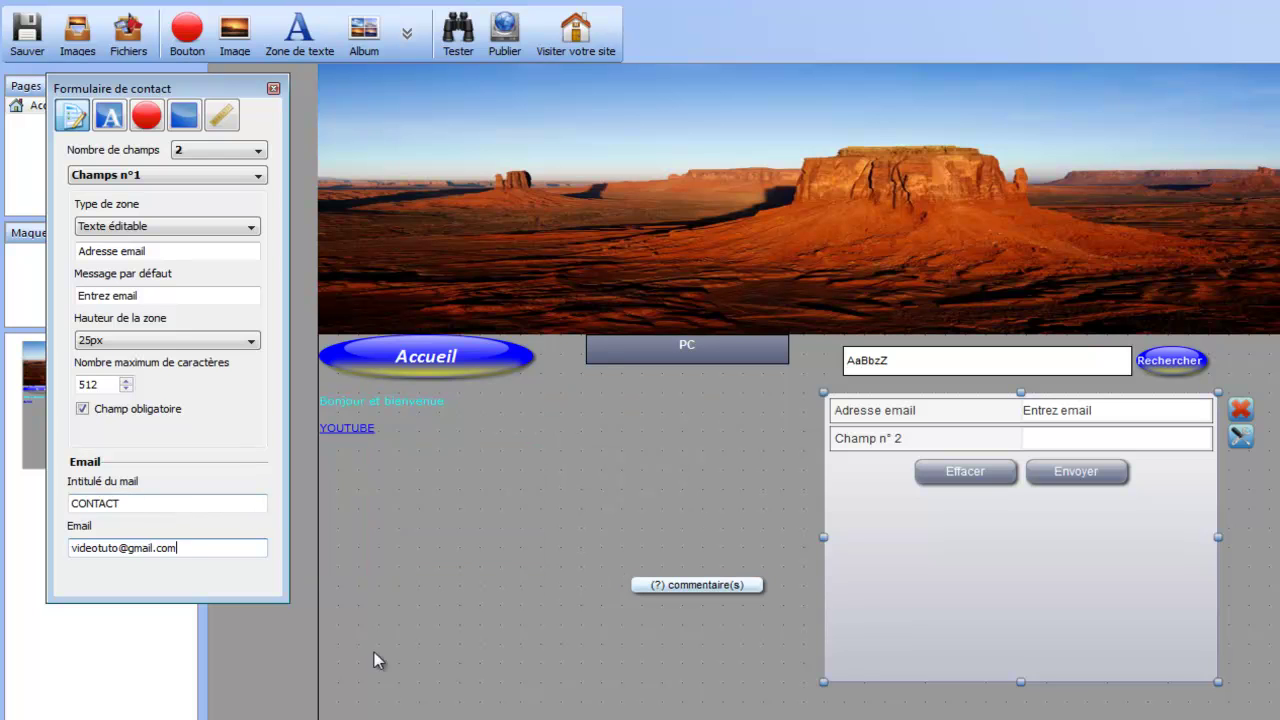
click(268, 648)
click(880, 508)
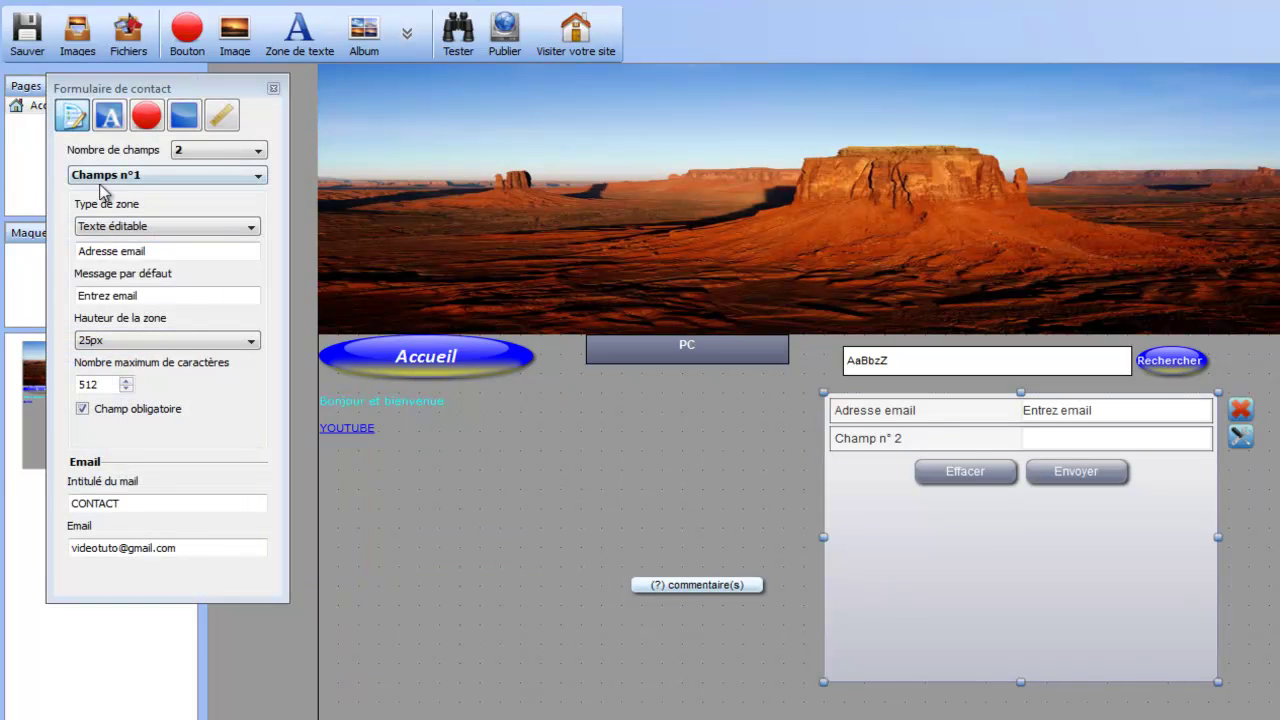
Label the form's second field Message and give it the default message Entrez message
click(217, 152)
click(212, 179)
click(158, 176)
click(140, 207)
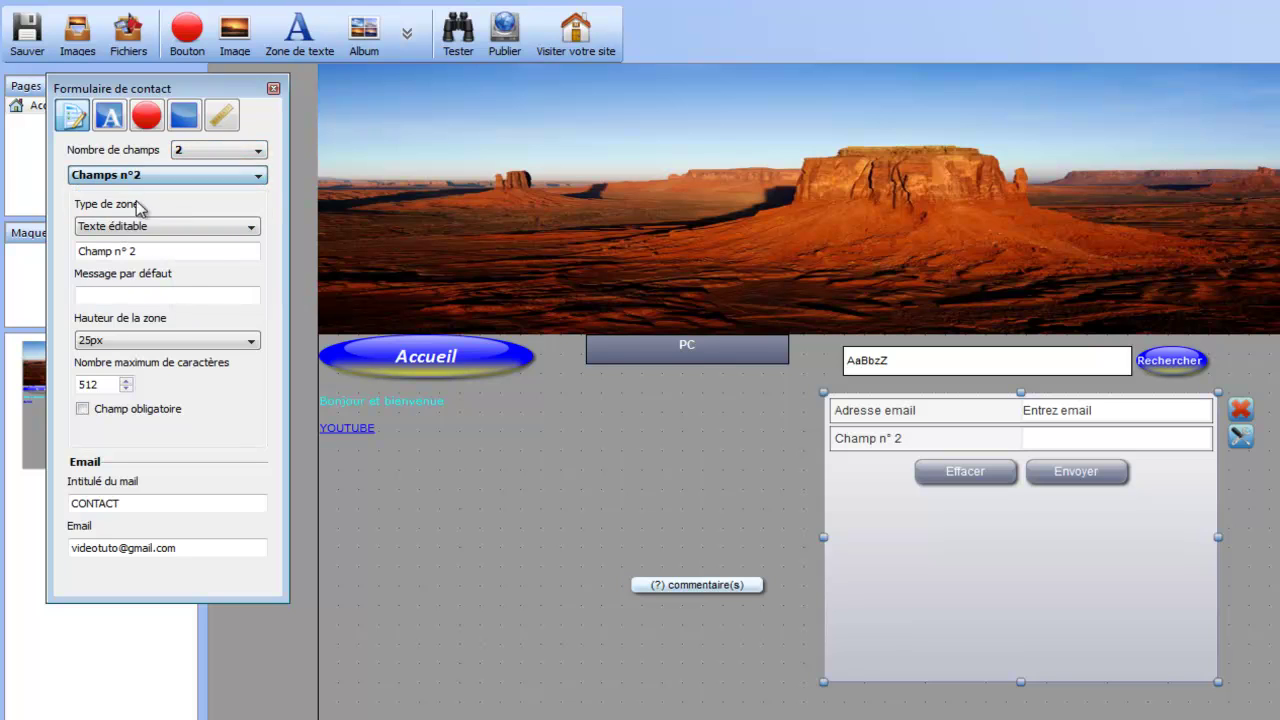
drag(173, 256, 3, 255)
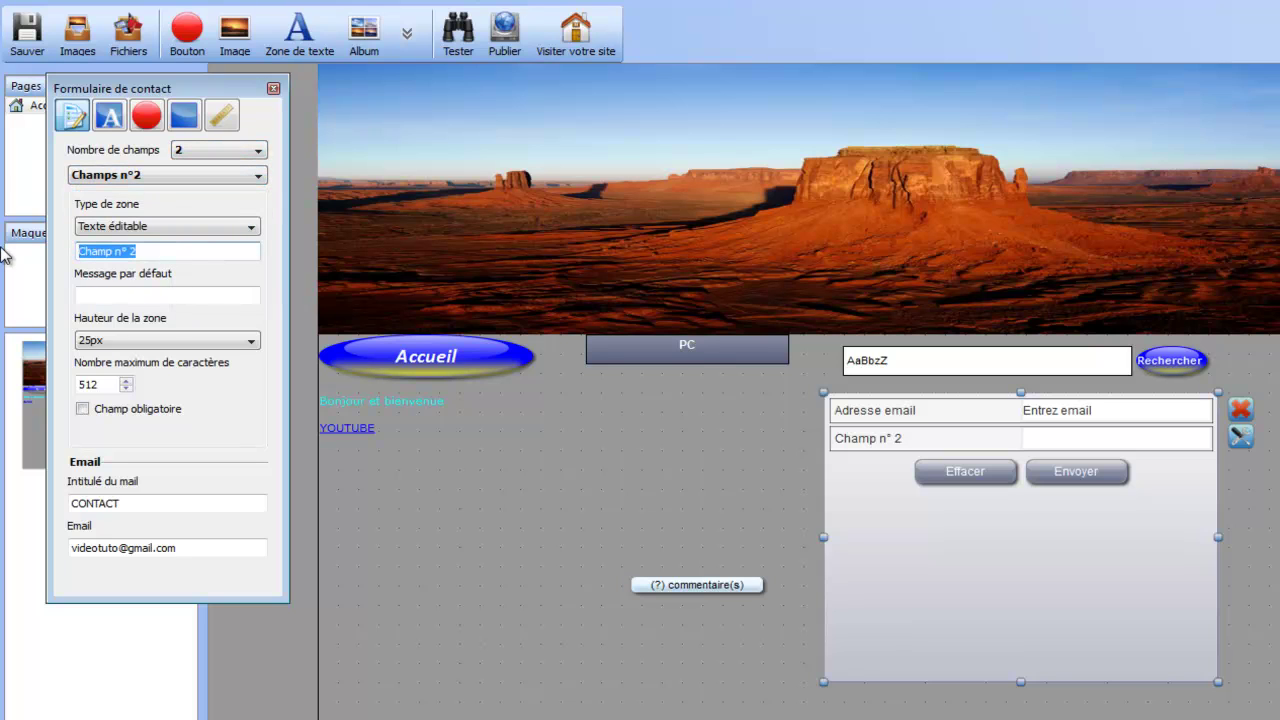
key(Tab)
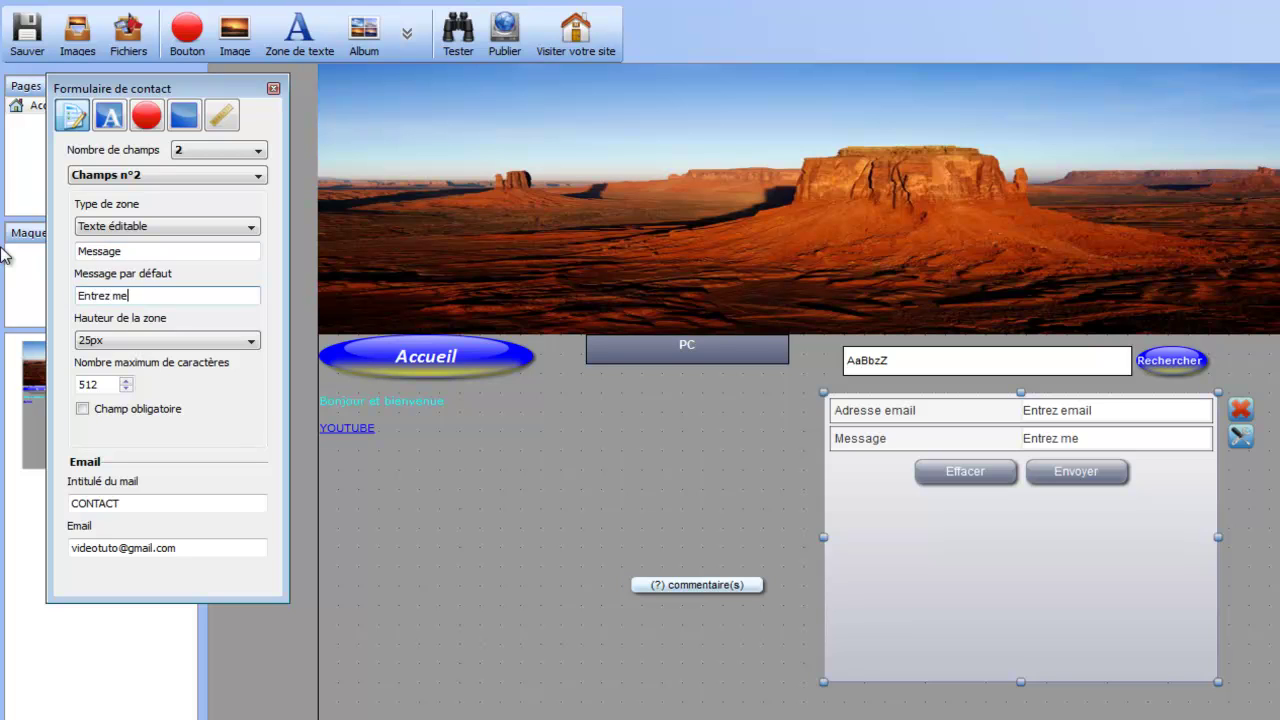
Set the Message field's height to 190px and make the field mandatory
click(122, 341)
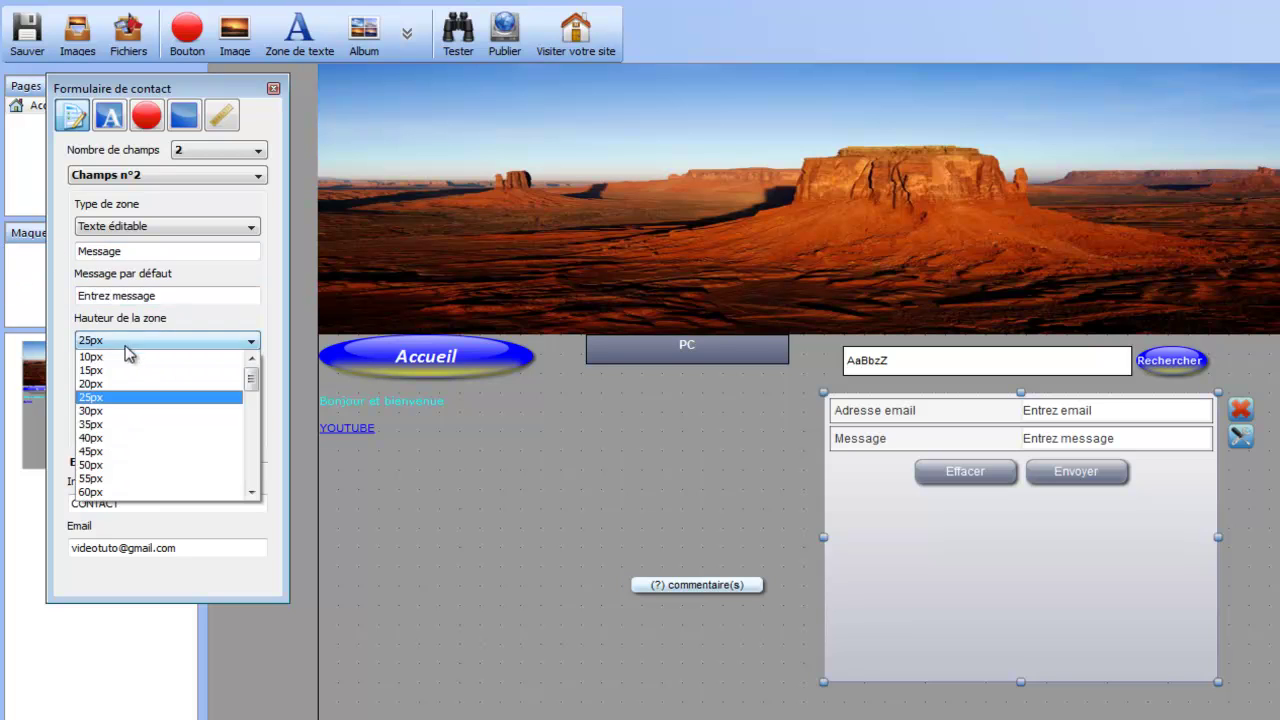
scroll(148, 470, down, 4)
scroll(140, 474, down, 2)
click(140, 472)
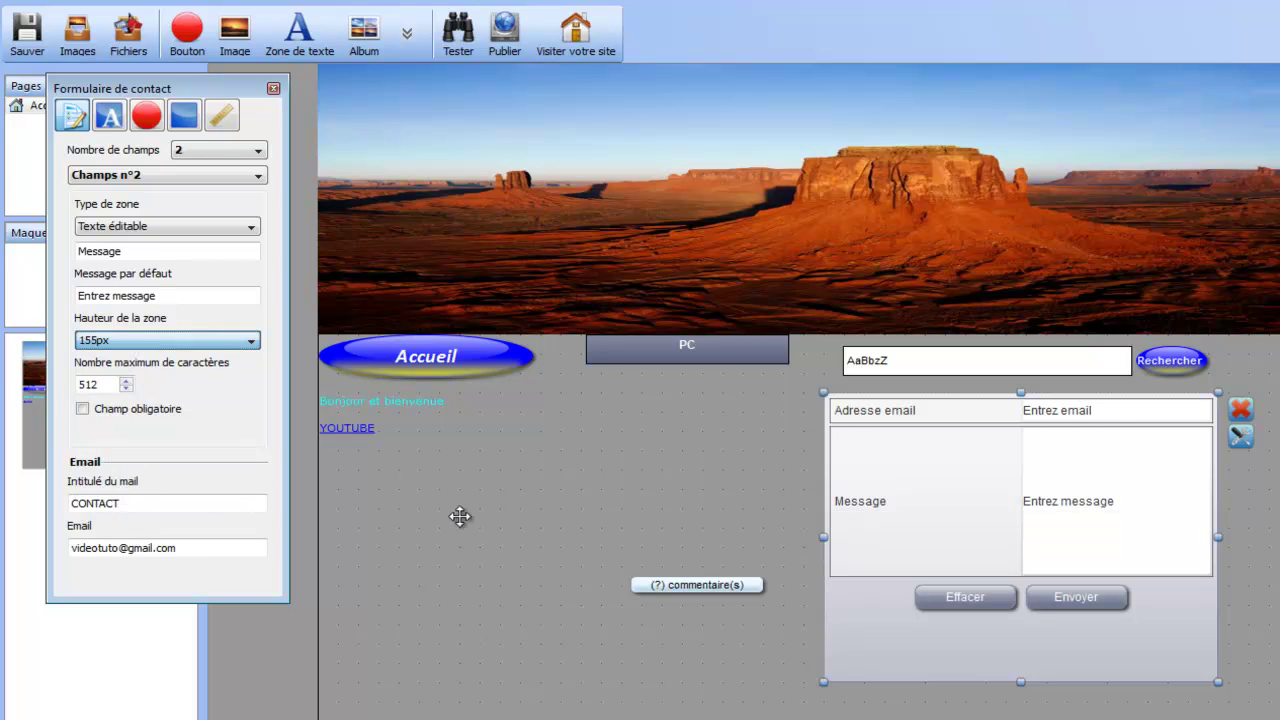
click(133, 347)
click(130, 372)
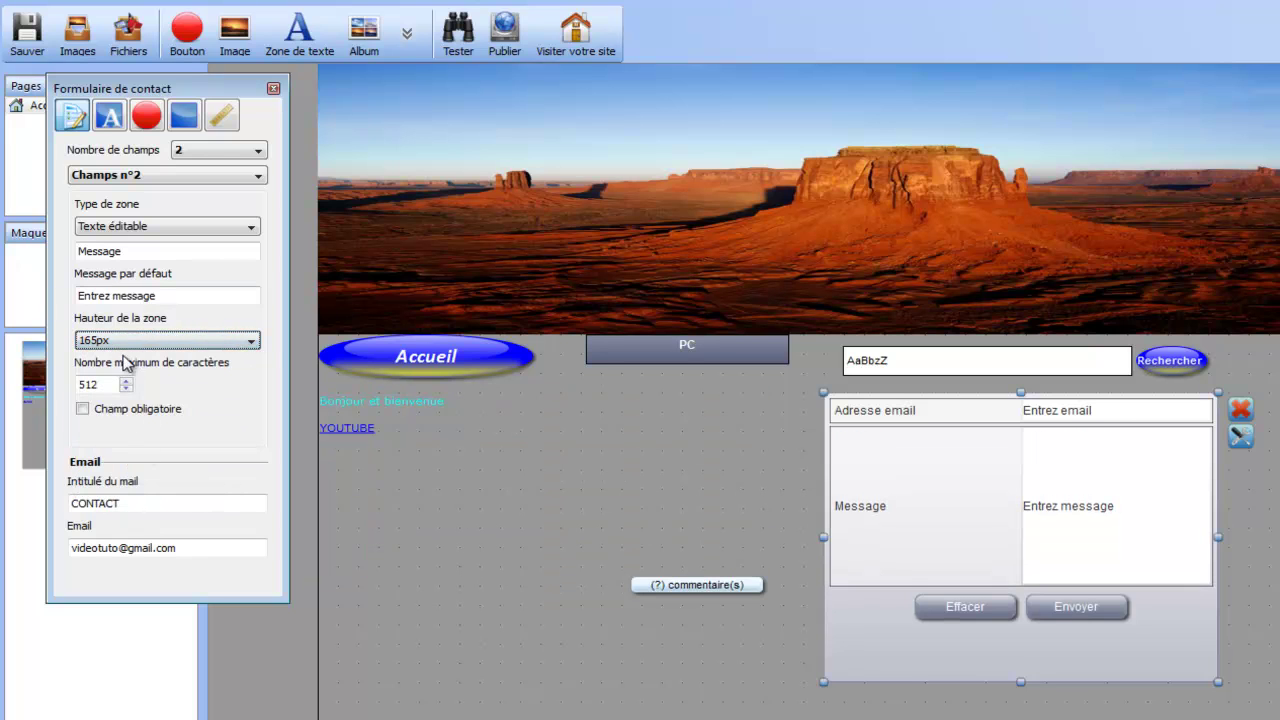
scroll(428, 423, down, 2)
scroll(113, 343, down, 3)
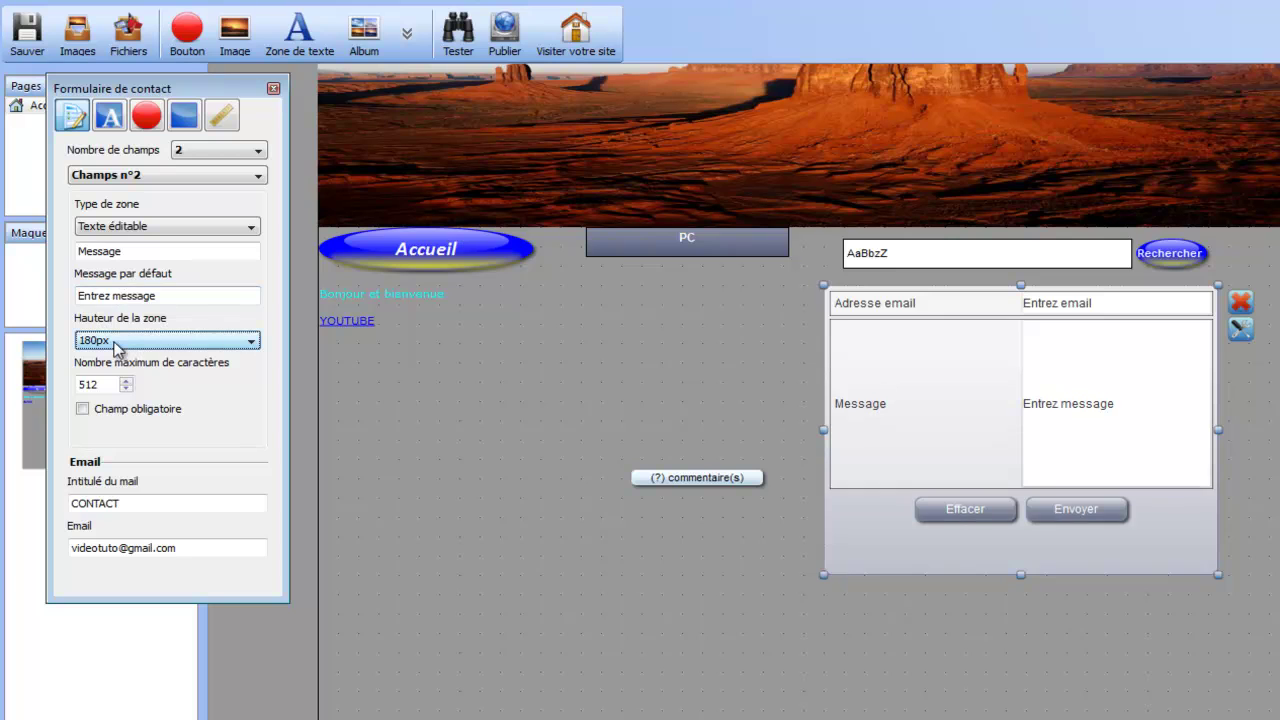
click(157, 410)
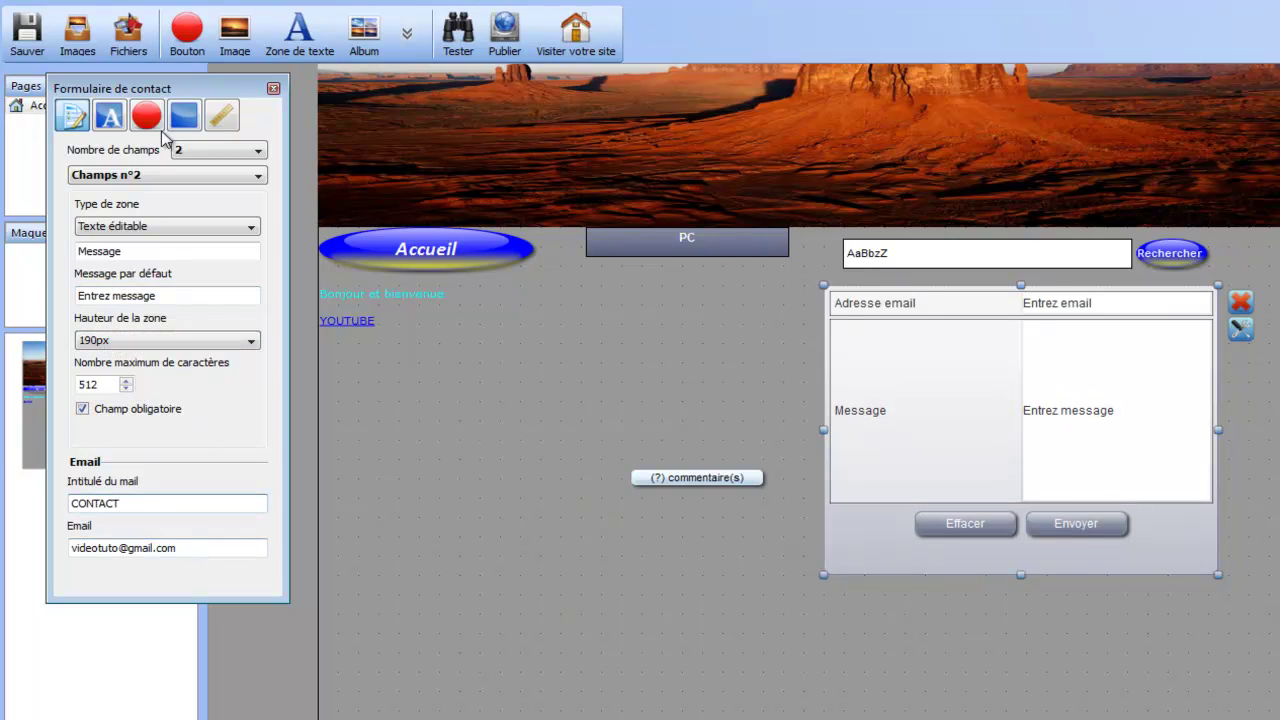
Look through the contact form's text, button, background and size settings, closing them at the end
click(110, 117)
click(147, 117)
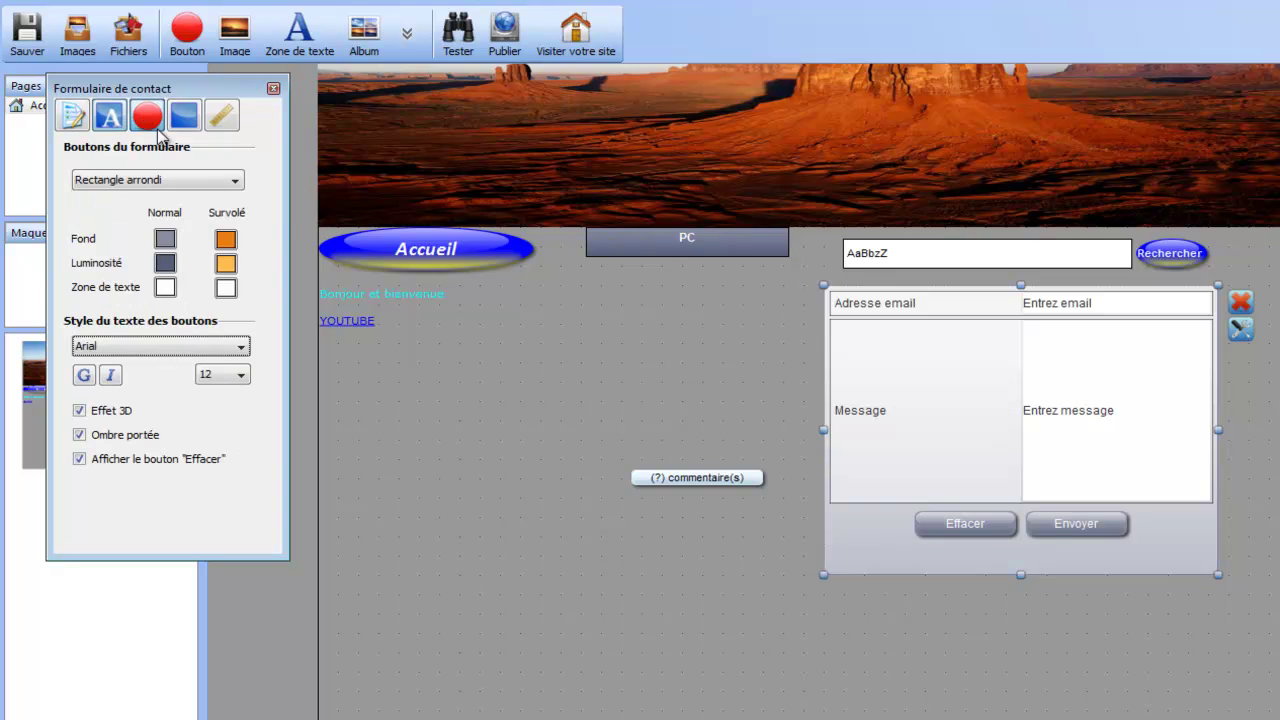
click(184, 117)
click(221, 117)
click(994, 534)
click(1022, 598)
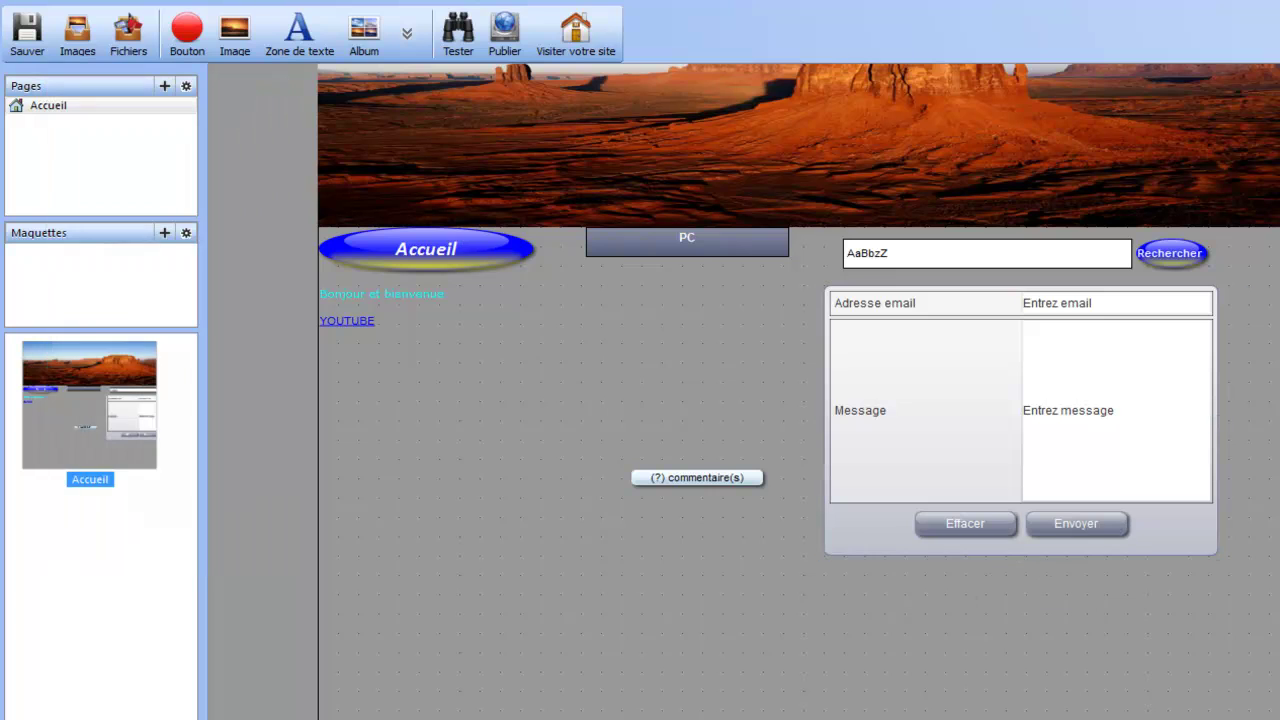
Insert a sound element and place it at the page's left edge, below the YOUTUBE link
click(408, 35)
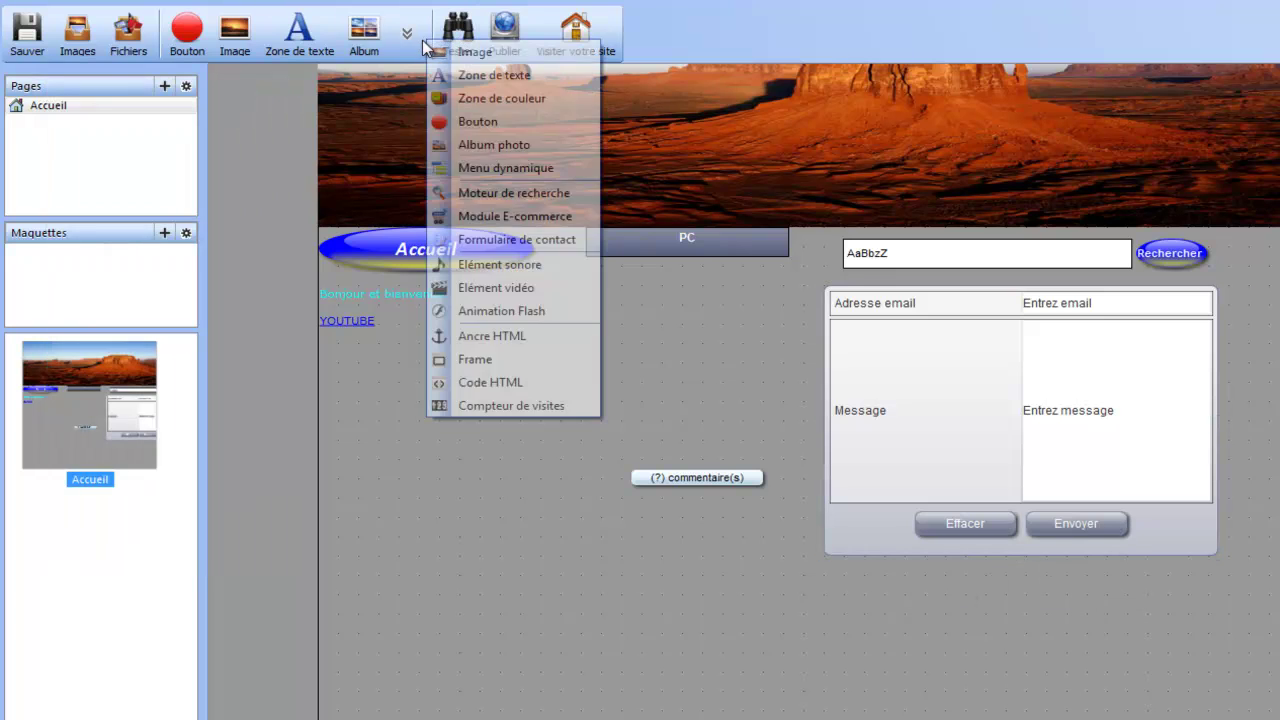
click(519, 273)
drag(531, 131, 466, 531)
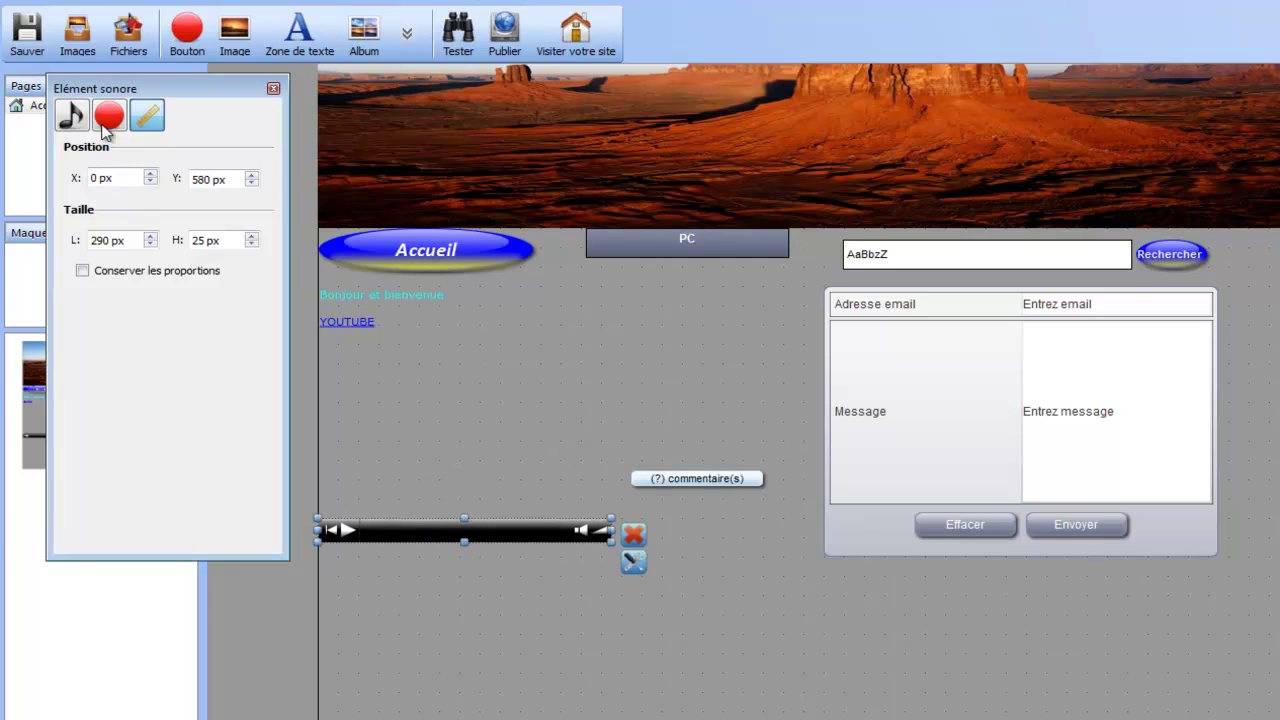
Try linking the sound element to an Internet address, and delete the element
click(72, 117)
click(153, 187)
click(175, 216)
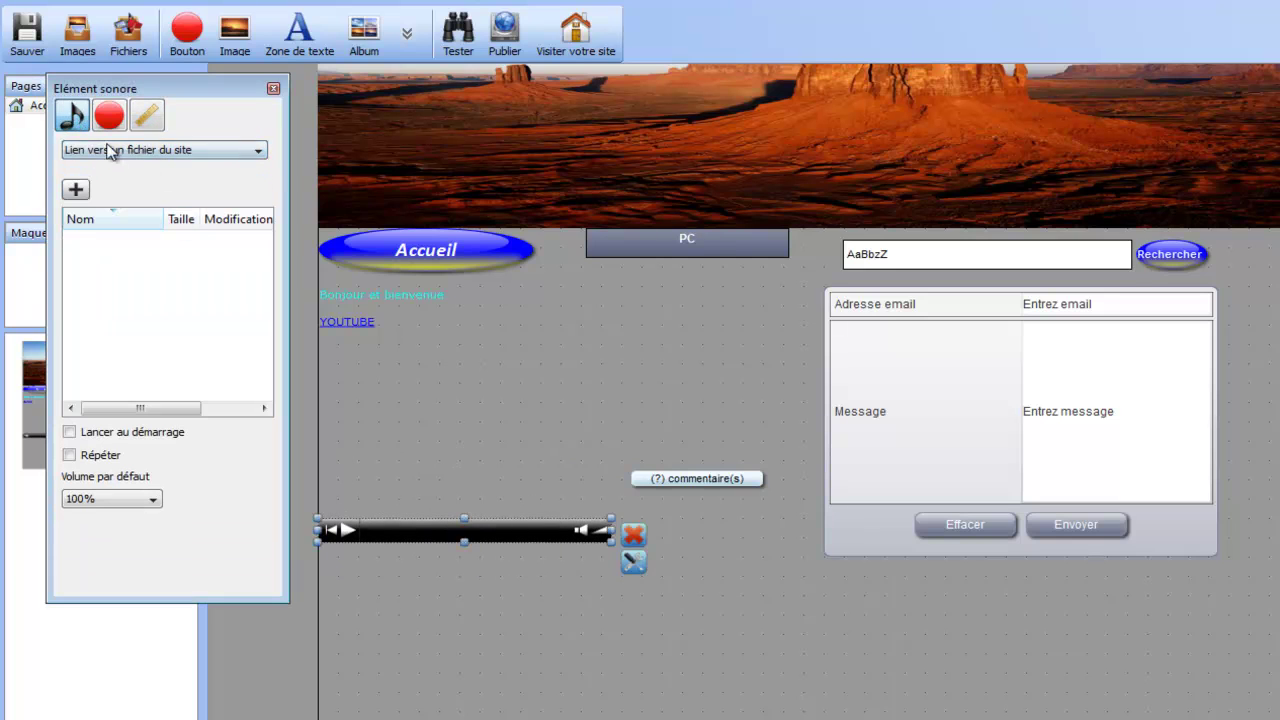
click(117, 150)
click(130, 194)
drag(214, 210, 30, 210)
click(256, 207)
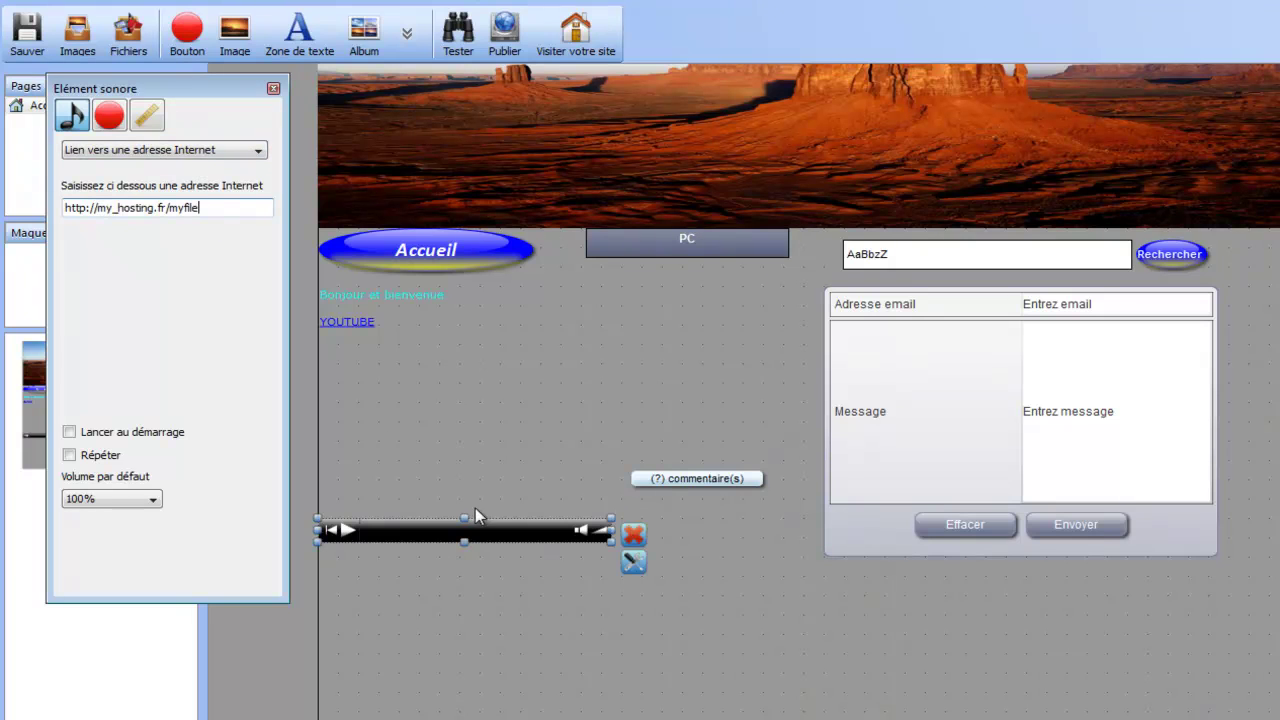
click(633, 535)
Try out a video element below the YOUTUBE link and remove it
click(407, 33)
click(488, 279)
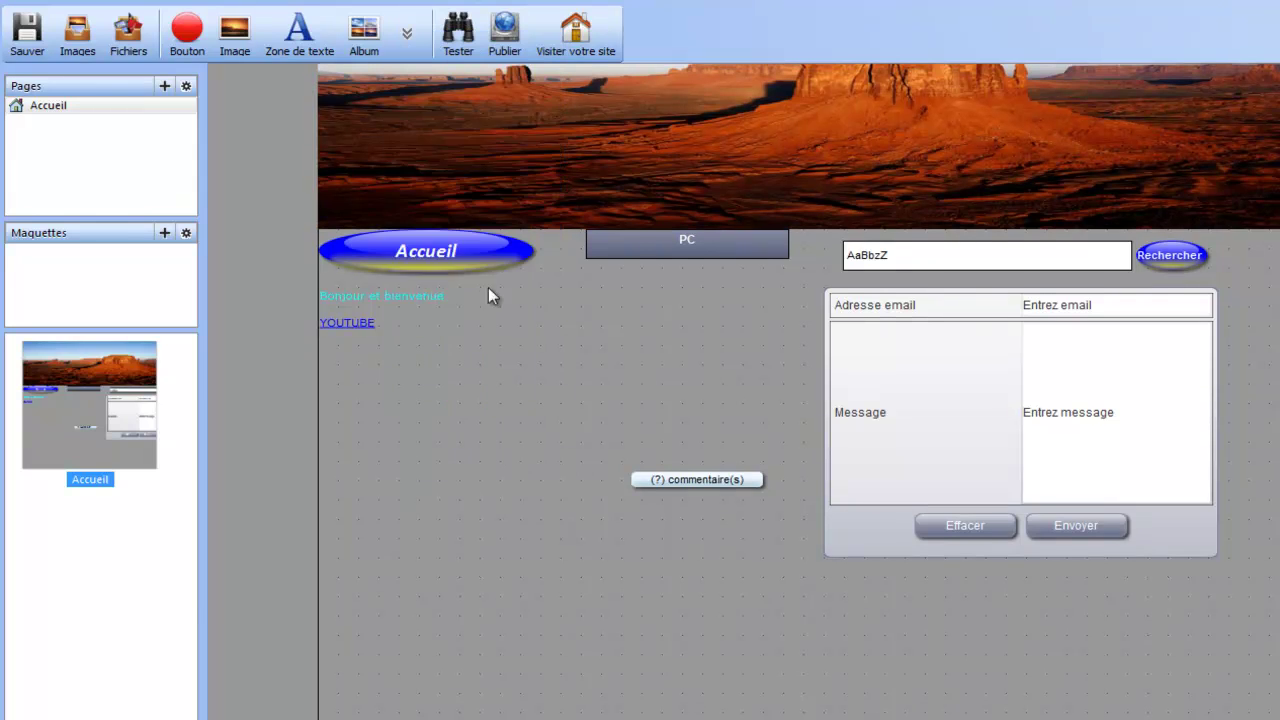
drag(465, 367, 449, 557)
click(602, 534)
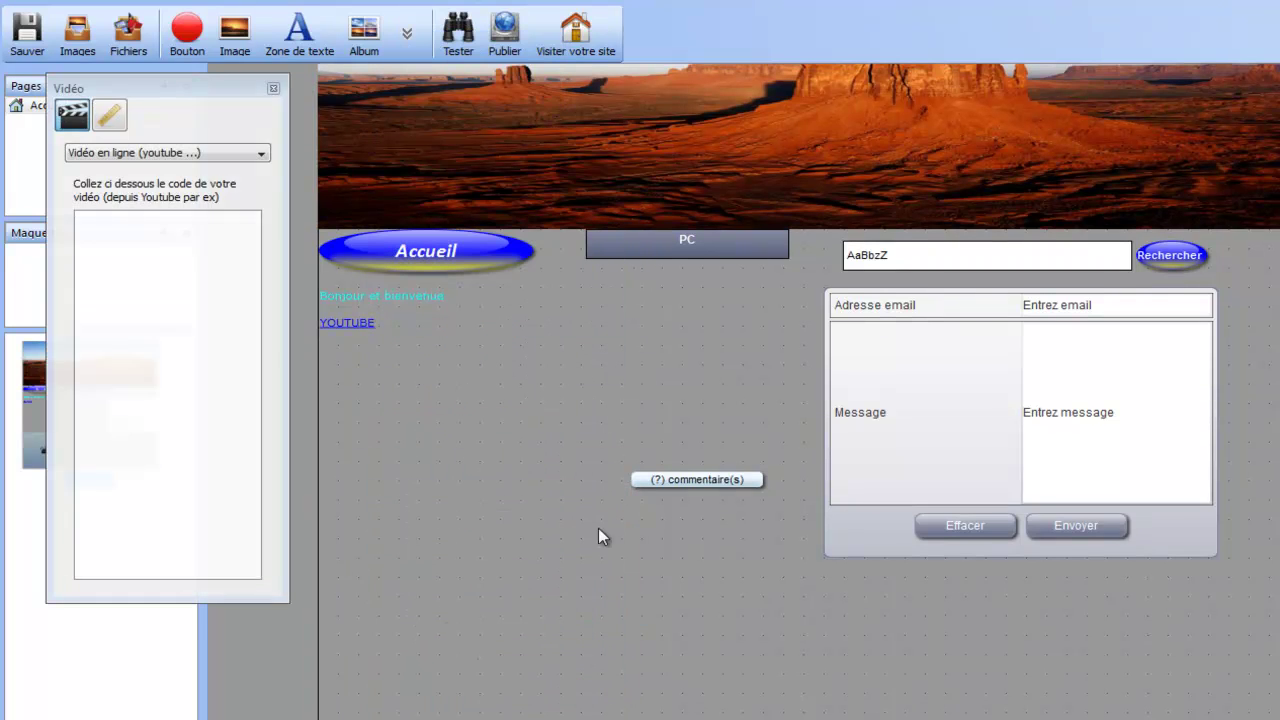
Try out a Flash animation element in the lower part of the page and remove it
click(407, 33)
click(527, 299)
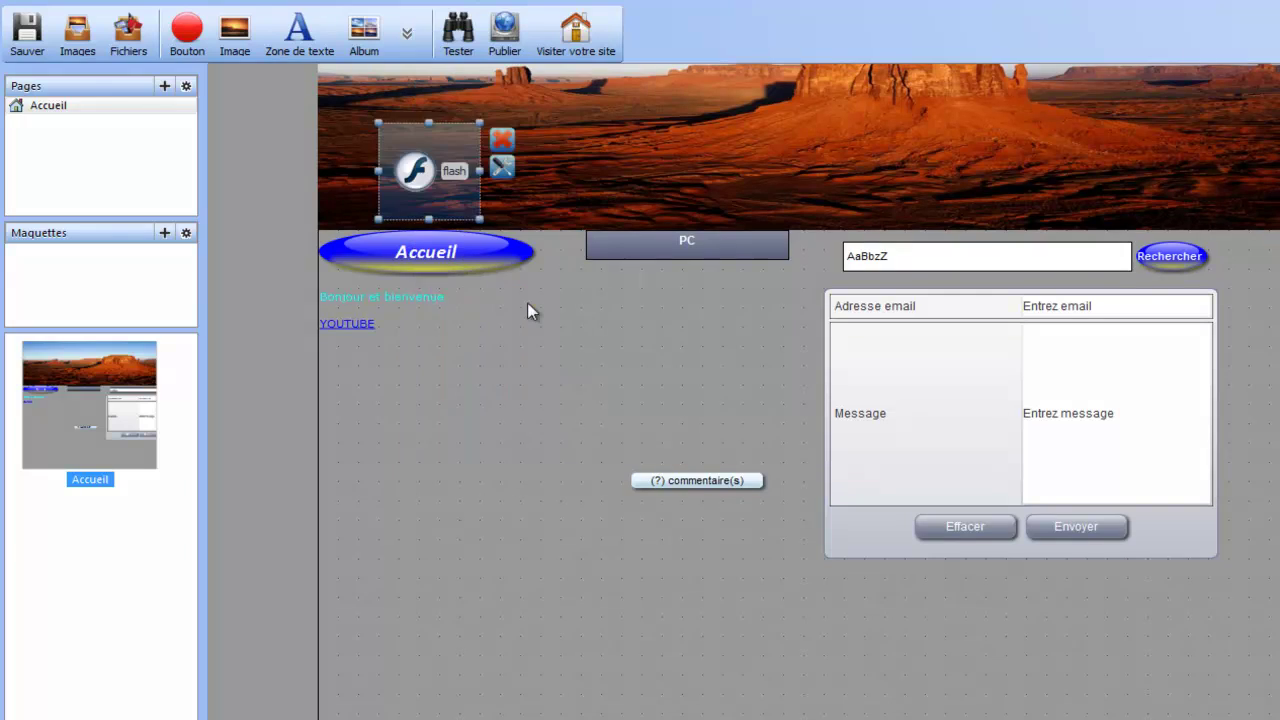
drag(460, 158, 425, 553)
click(460, 530)
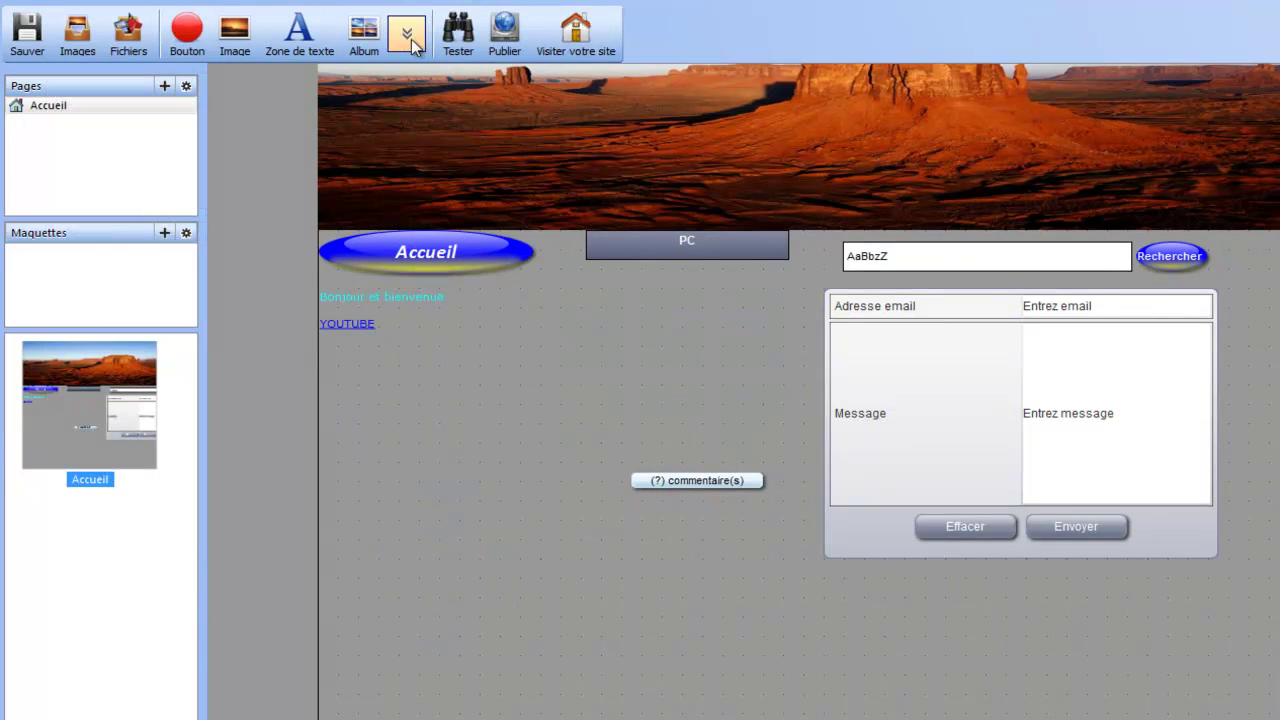
Insert an HTML code element and place it at the page's left edge, well below the YOUTUBE link
click(407, 33)
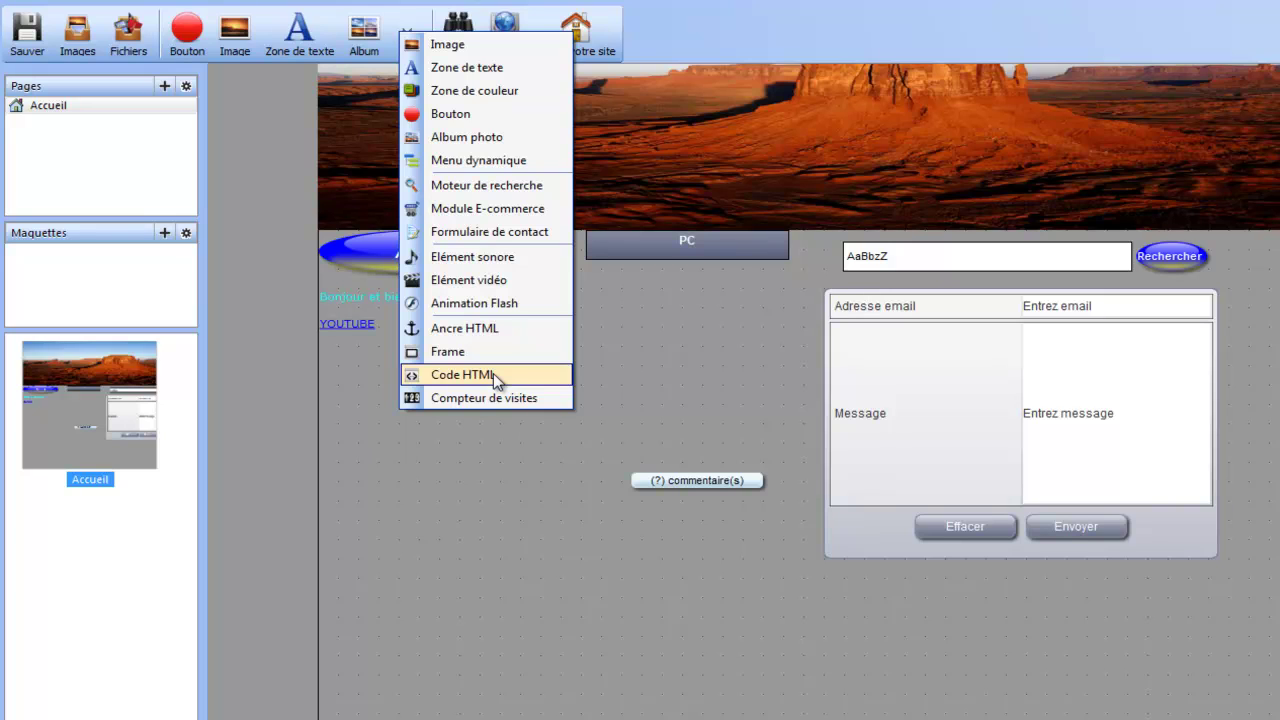
click(462, 376)
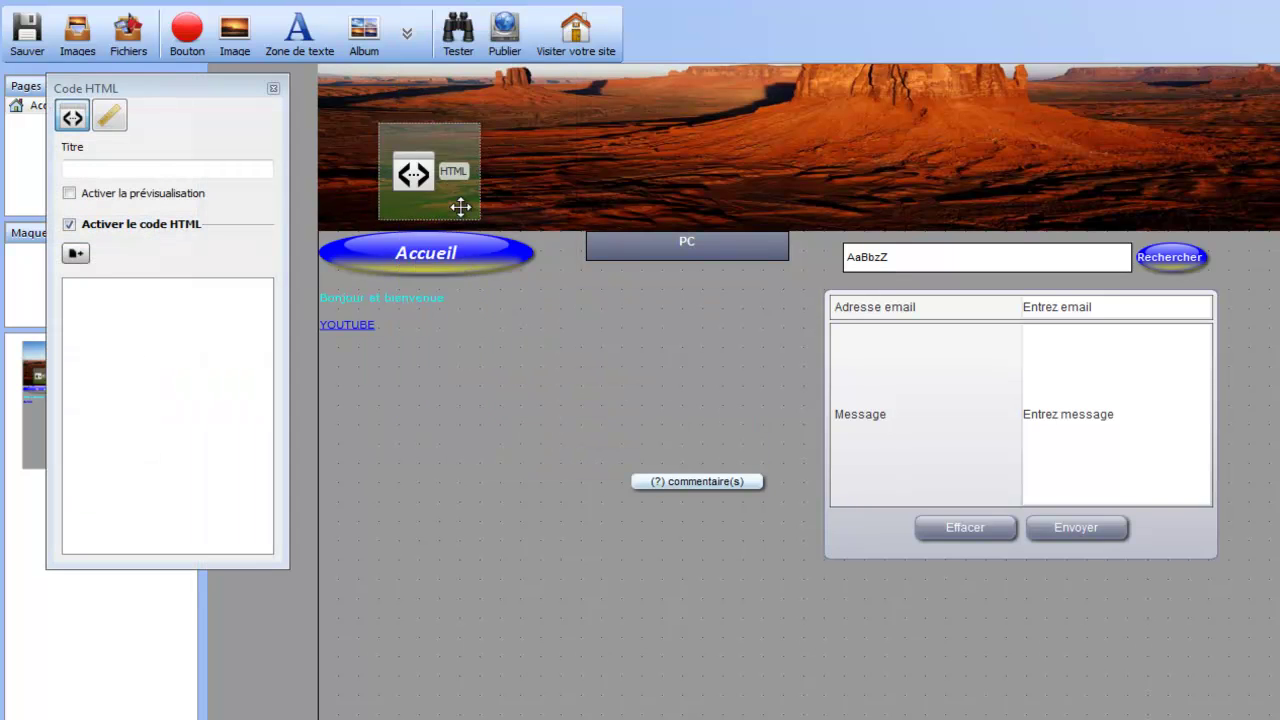
drag(457, 206, 392, 640)
Try out a visit counter beside the HTML code element and delete it
click(405, 33)
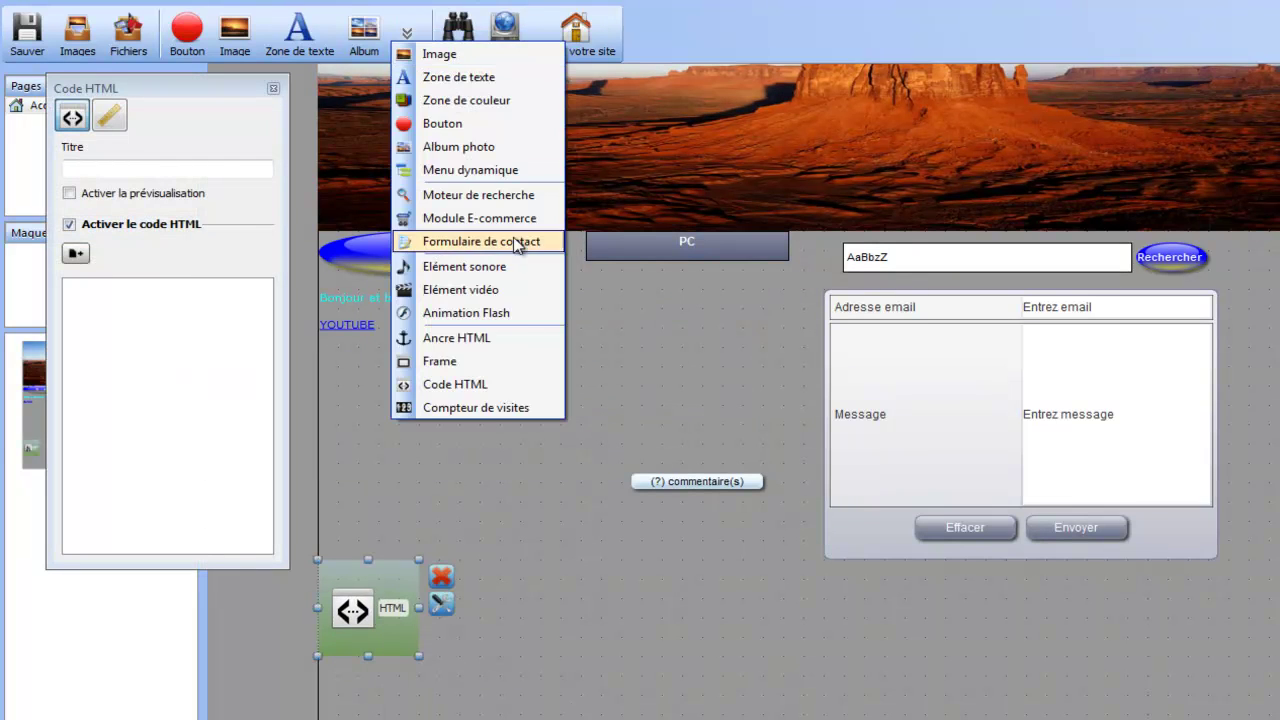
click(486, 408)
drag(445, 160, 644, 657)
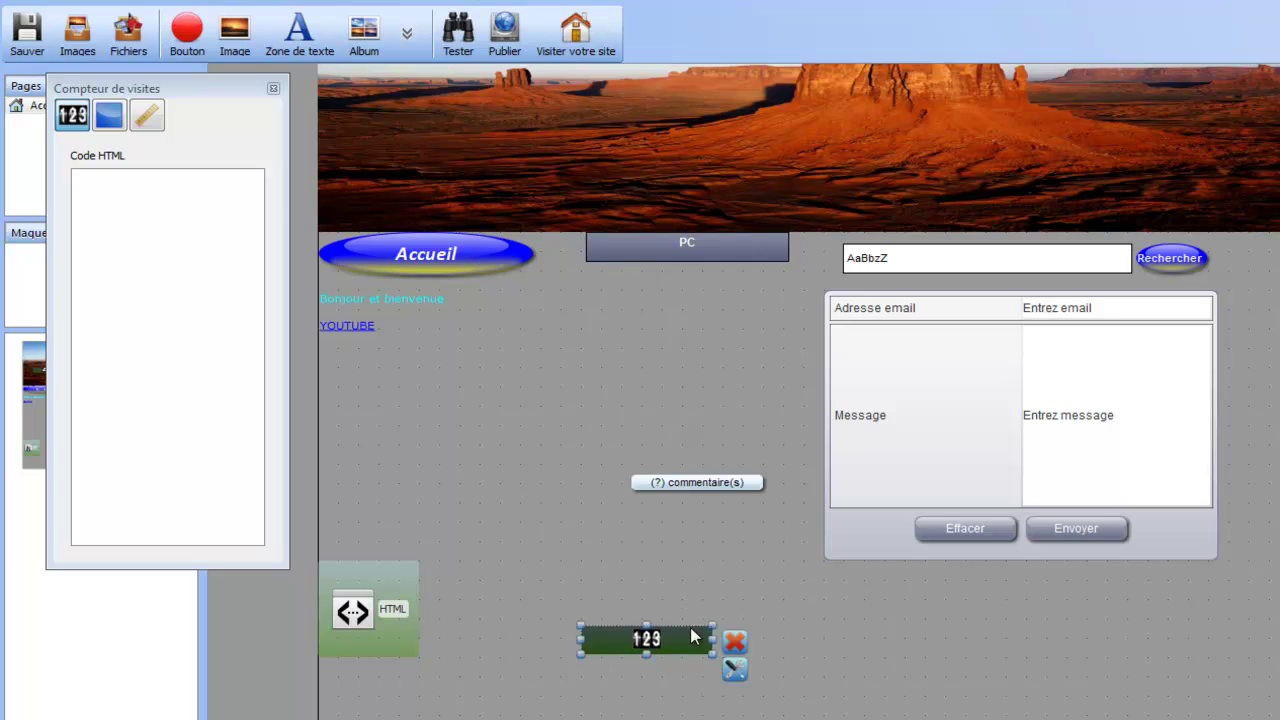
click(731, 637)
Select the HTML code element, switch to Firefox and search Google for "compteur visite"
click(402, 610)
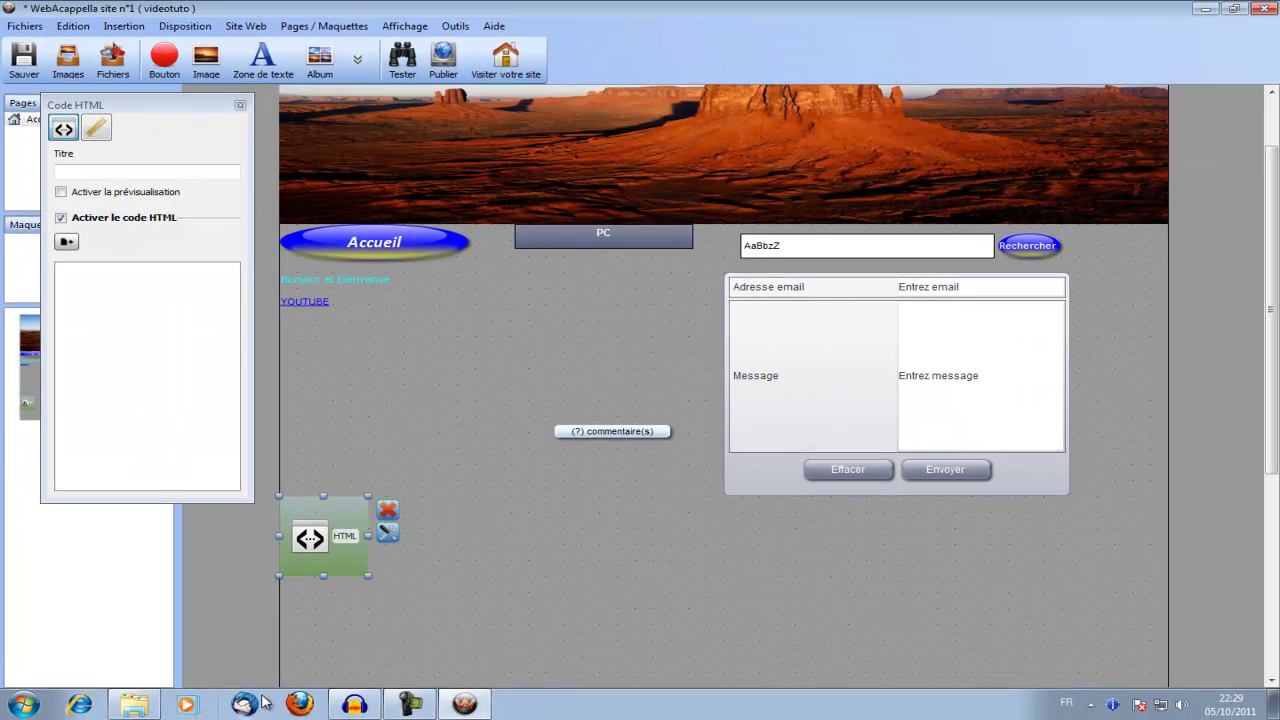
click(299, 704)
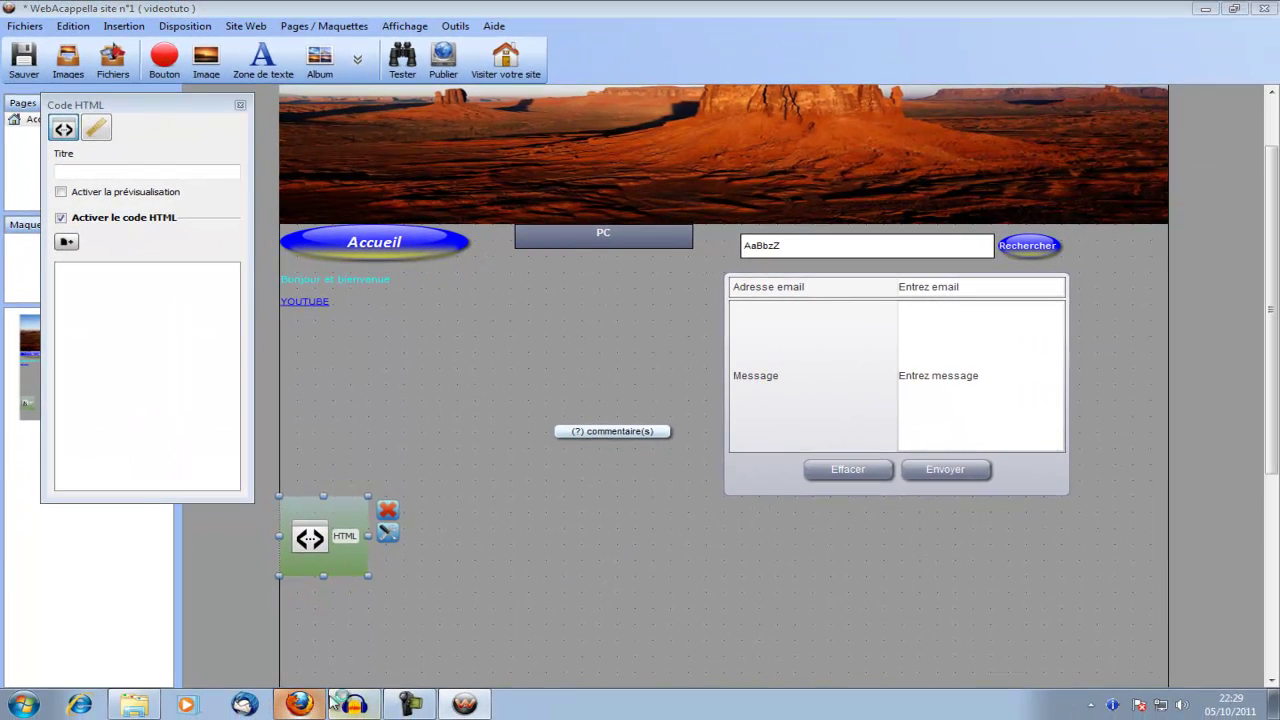
click(94, 337)
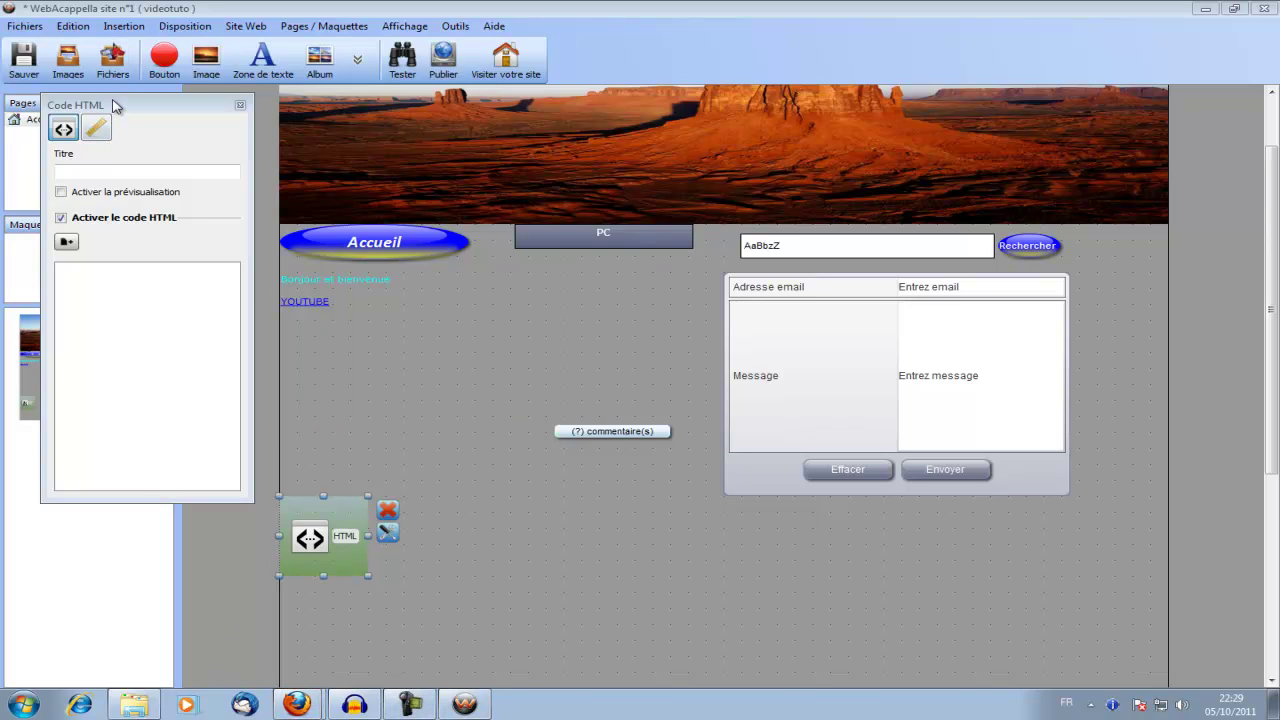
mouse_move(296, 704)
click(309, 650)
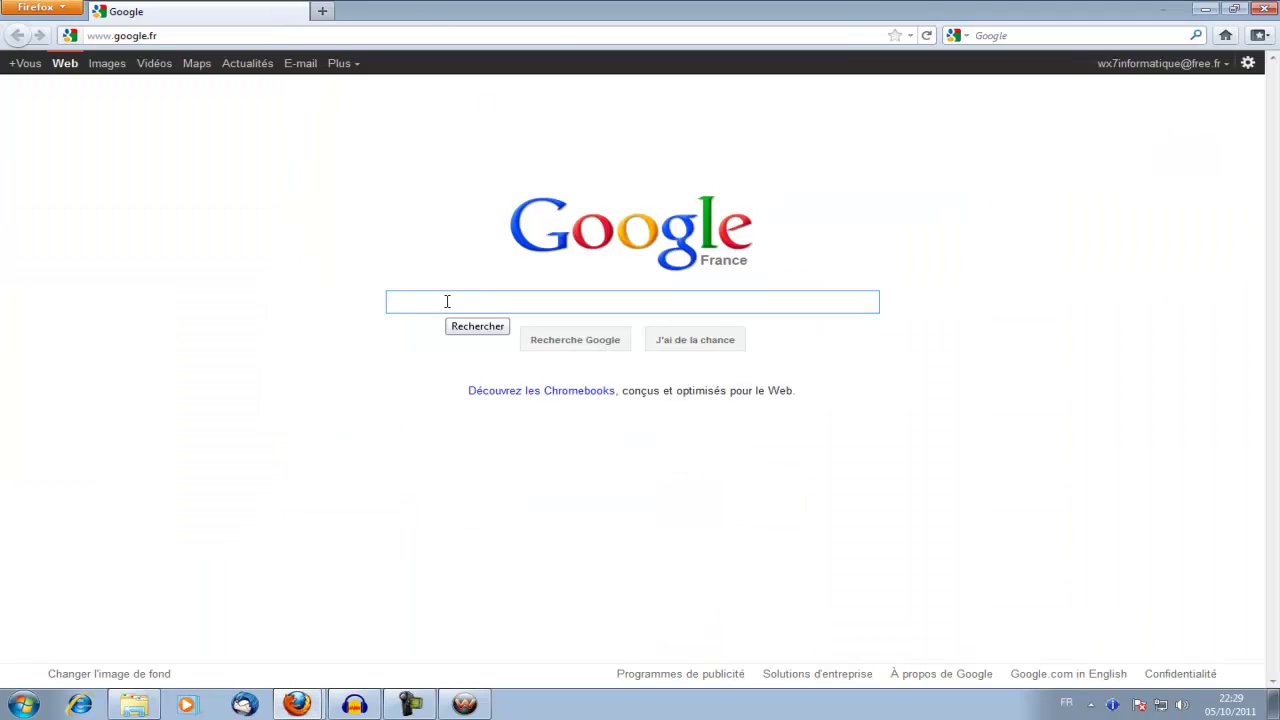
text(compteur )
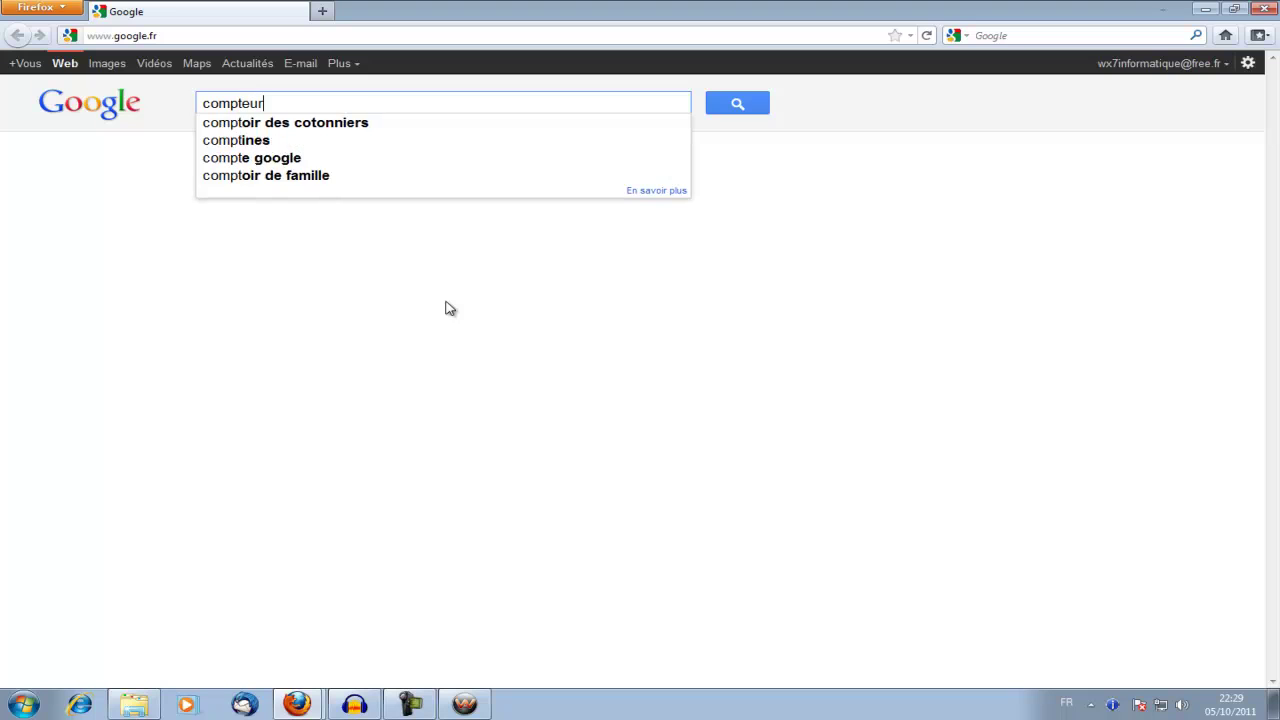
text(c)
key(BackSpace)
text(visite)
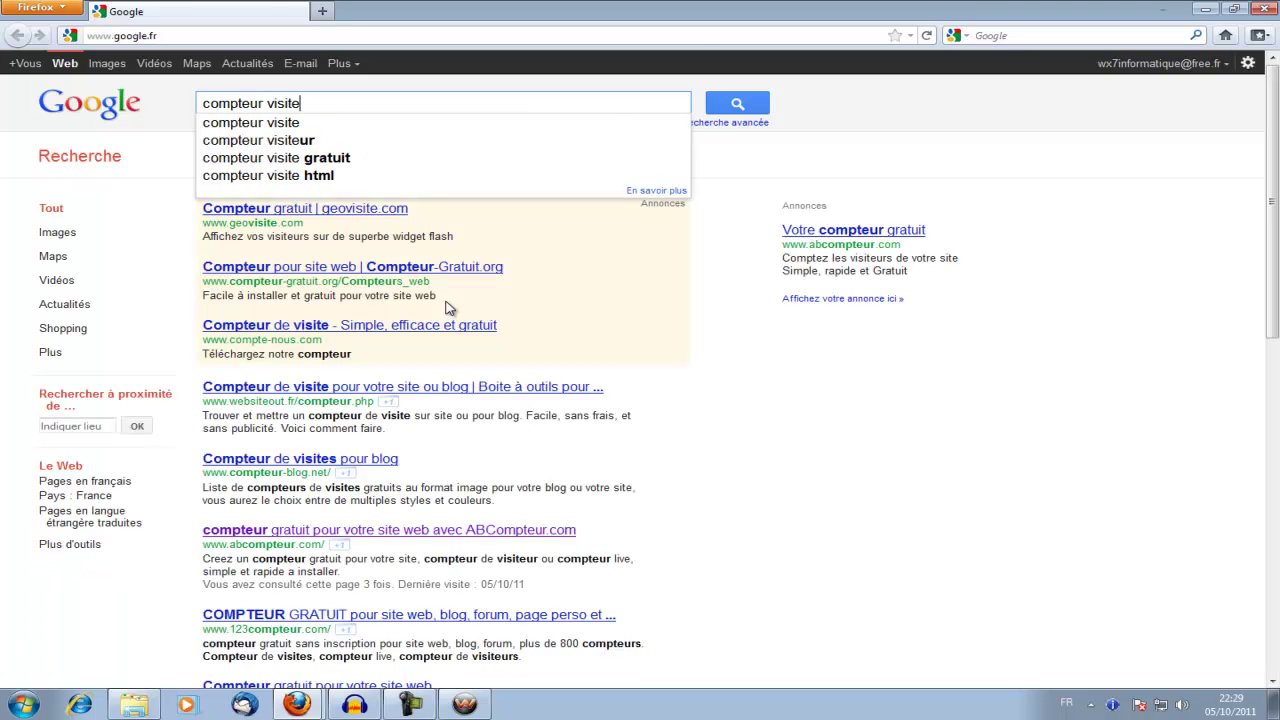
key(Return)
Open the ABCompteur site, choose a visit counter with red digits on black and generate its HTML code
click(308, 532)
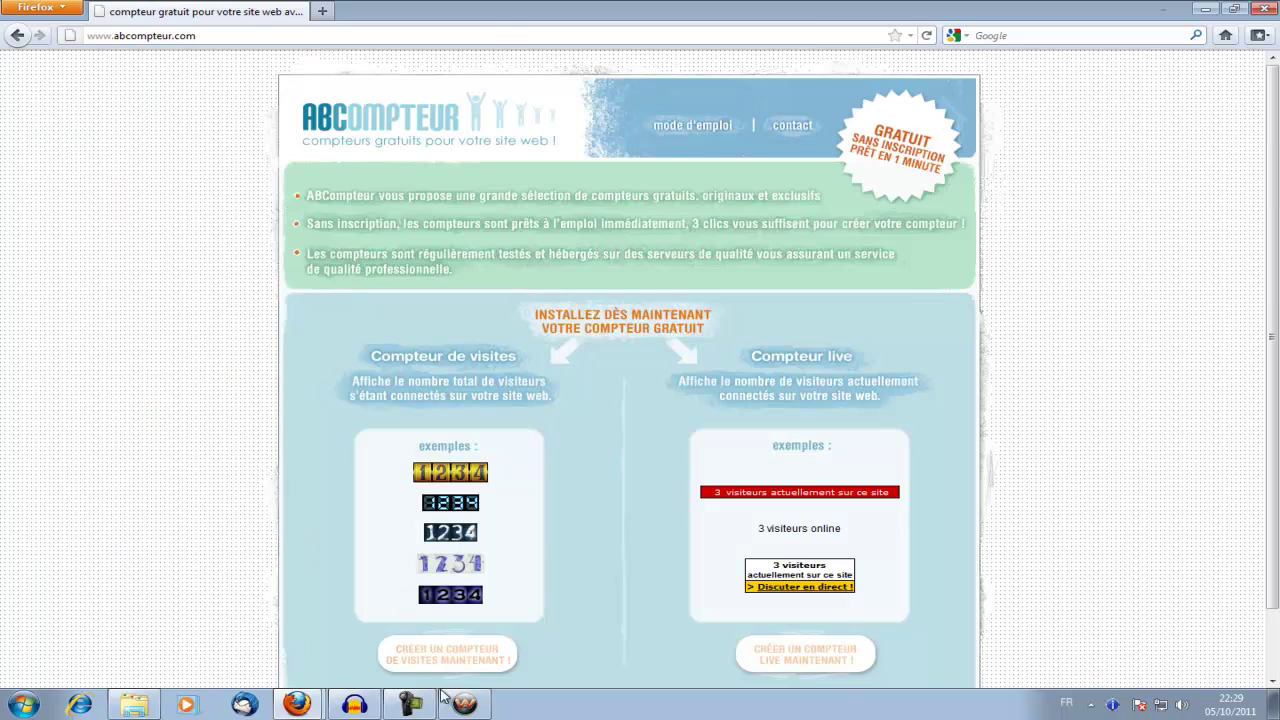
click(440, 652)
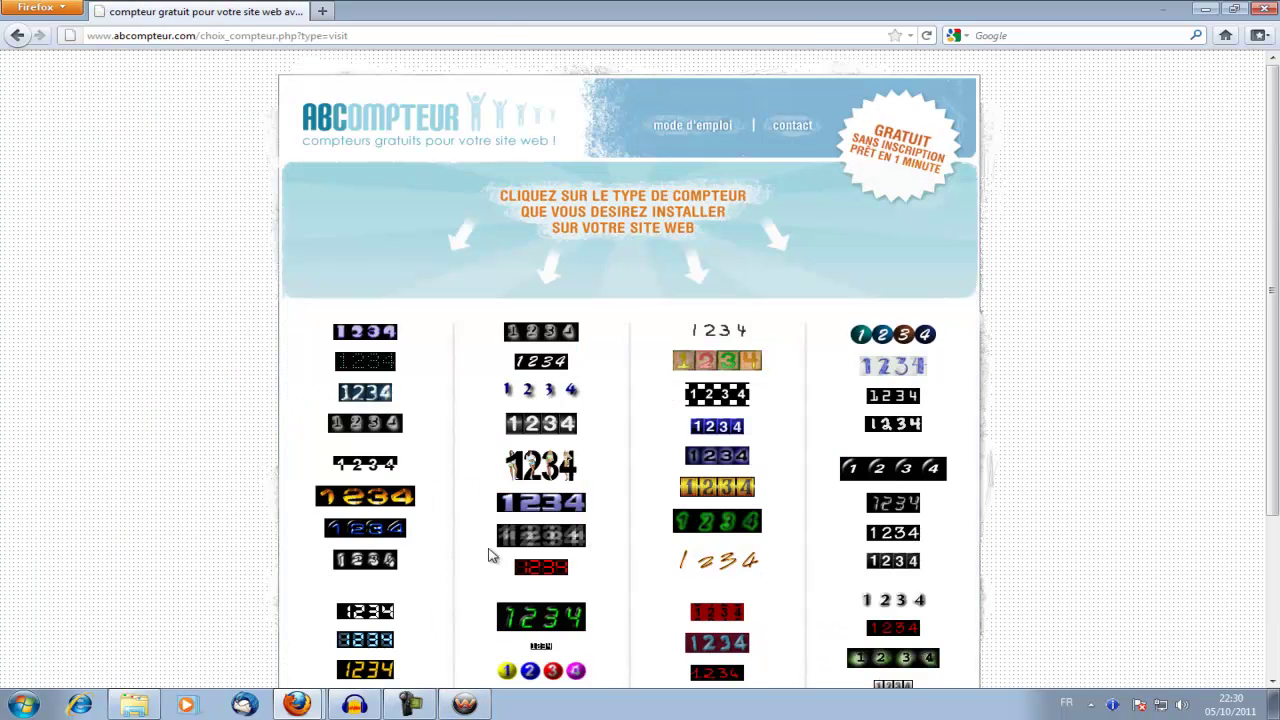
click(550, 574)
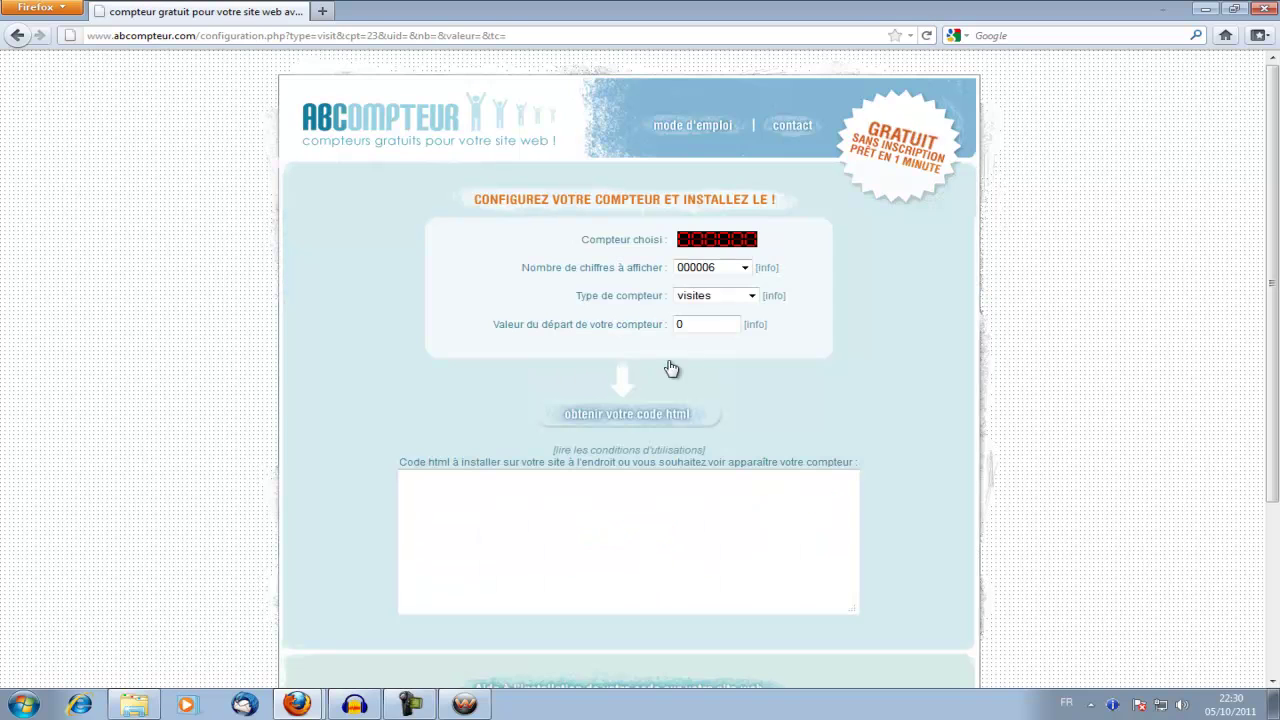
click(620, 416)
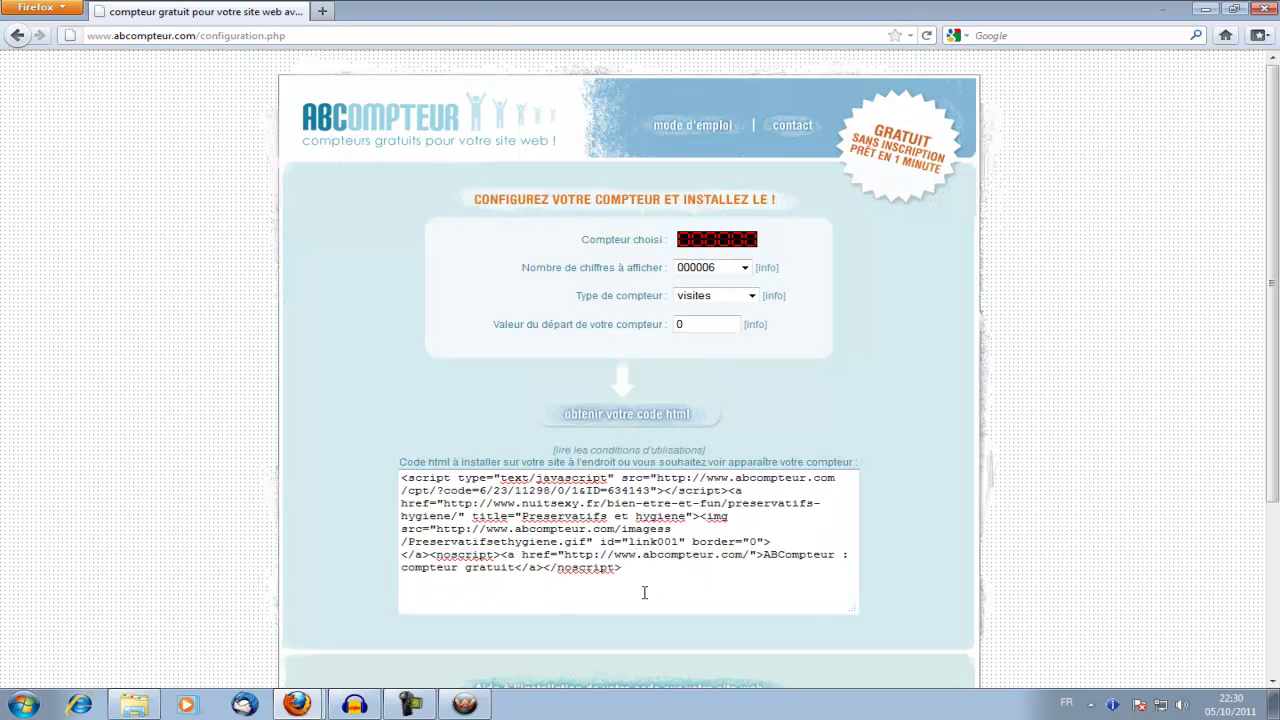
Copy the generated counter code into the HTML code element in WebAcappella and shift the element slightly upward
click(651, 592)
click(652, 592)
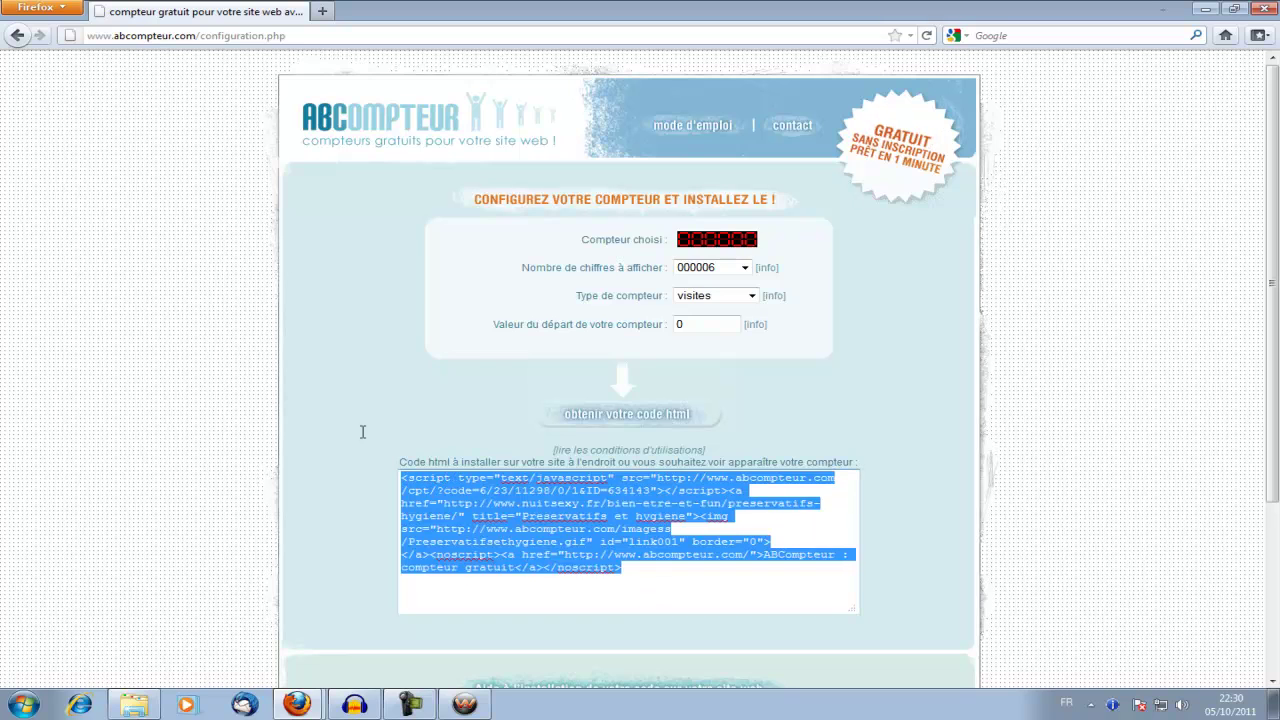
click(658, 592)
click(658, 592)
click(465, 704)
click(145, 344)
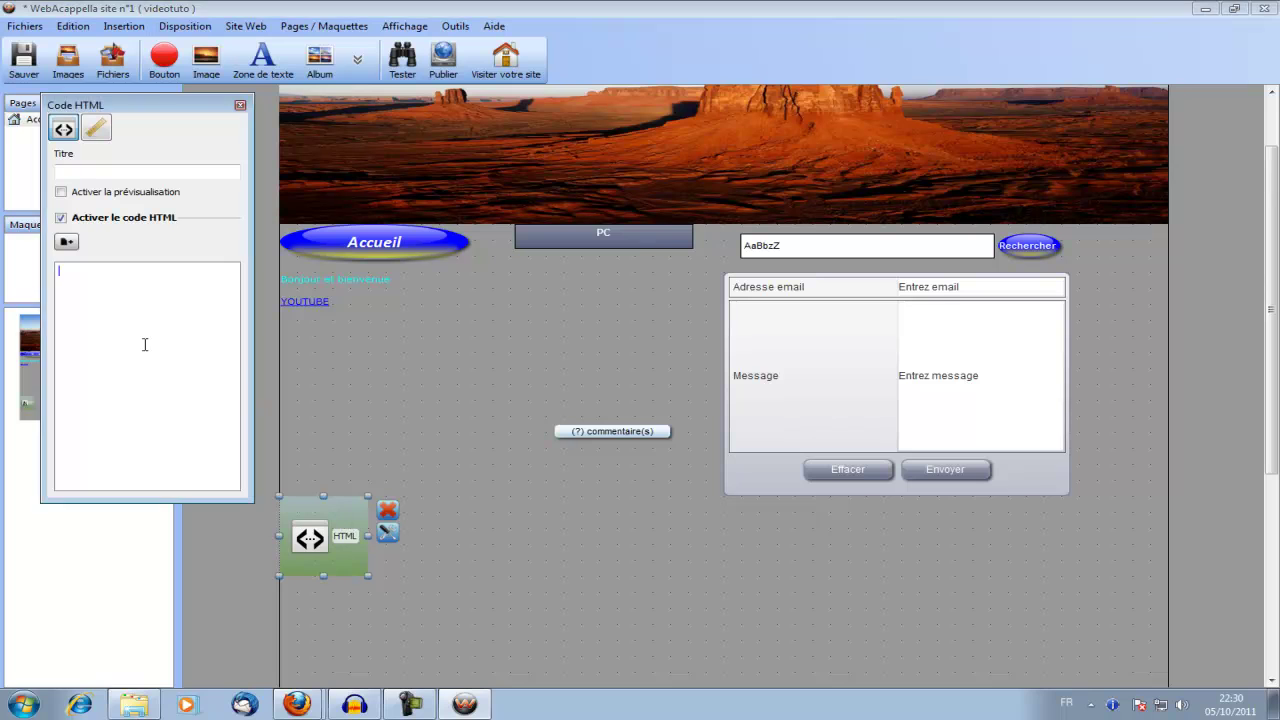
key(ctrl+v)
drag(369, 551, 363, 540)
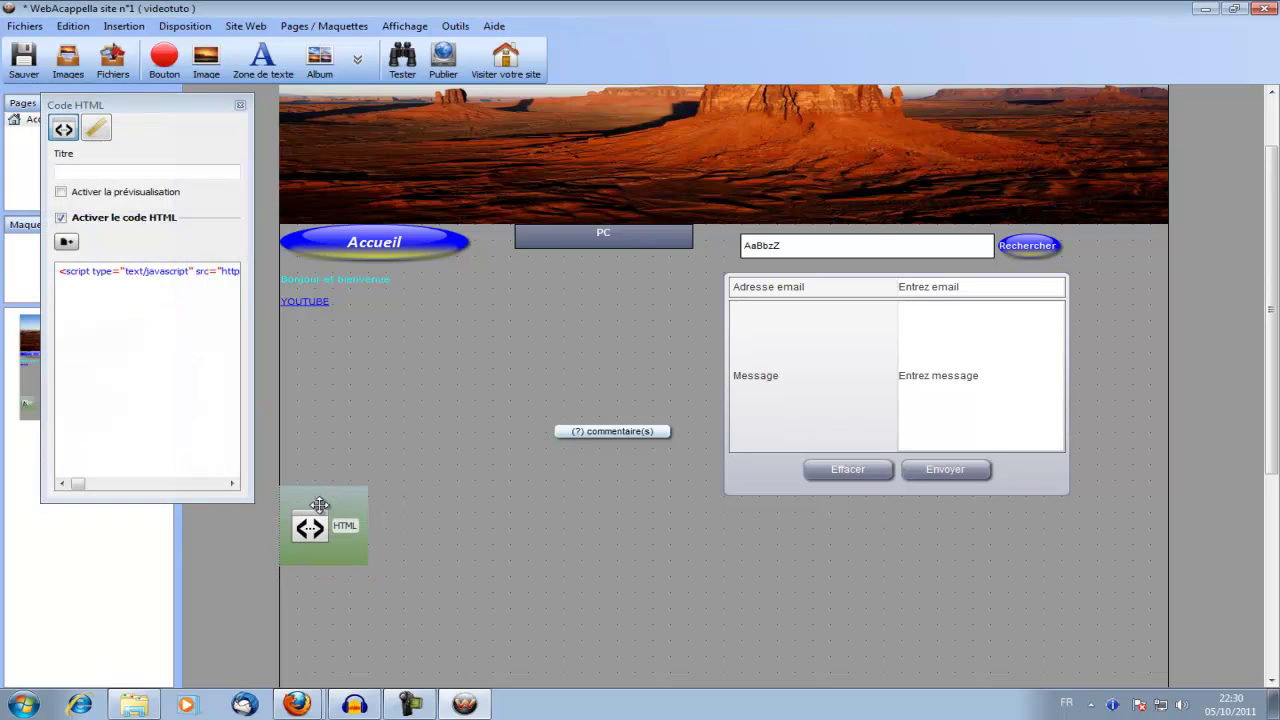
click(363, 600)
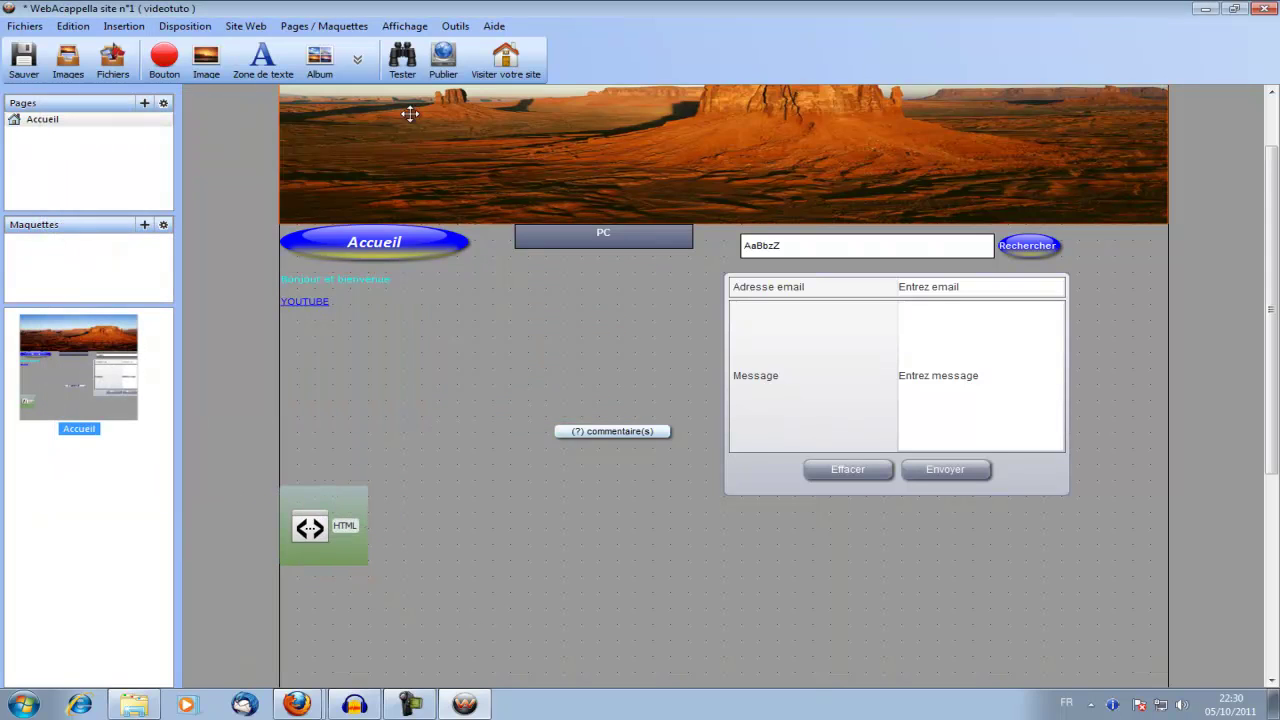
Preview the site in the browser and try out the comment form with "test" entries and the search field
click(408, 72)
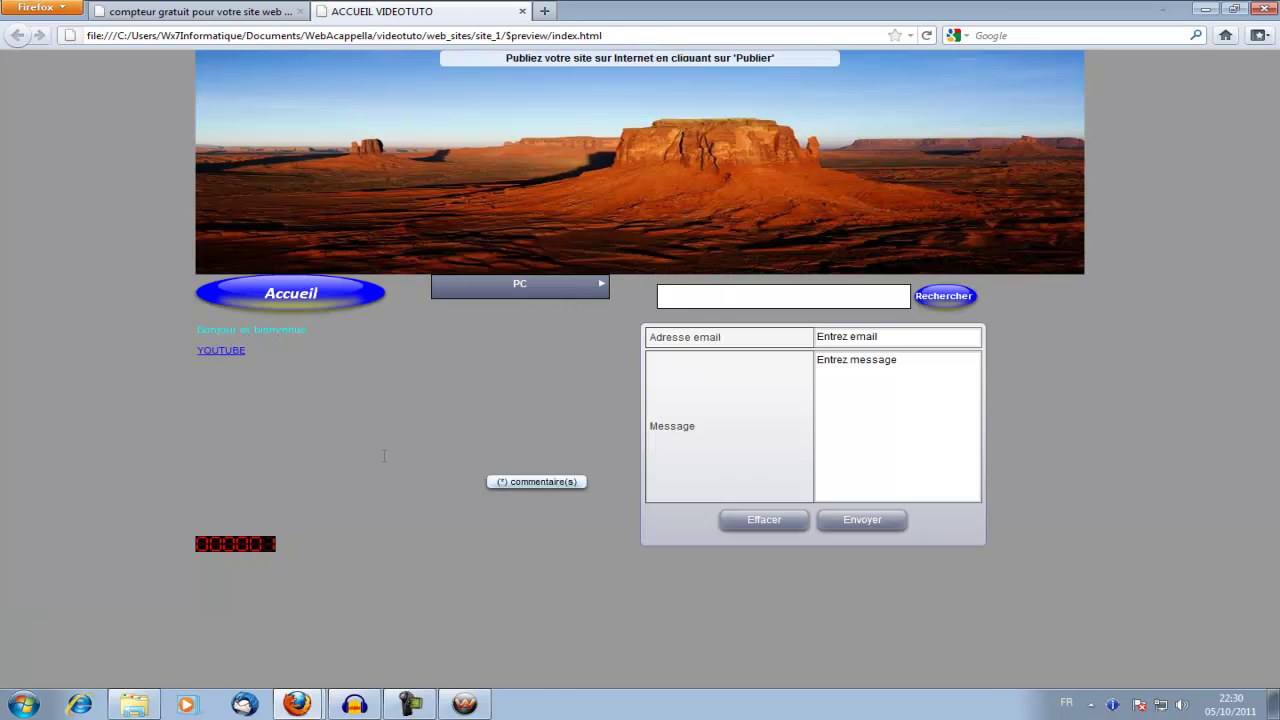
click(520, 483)
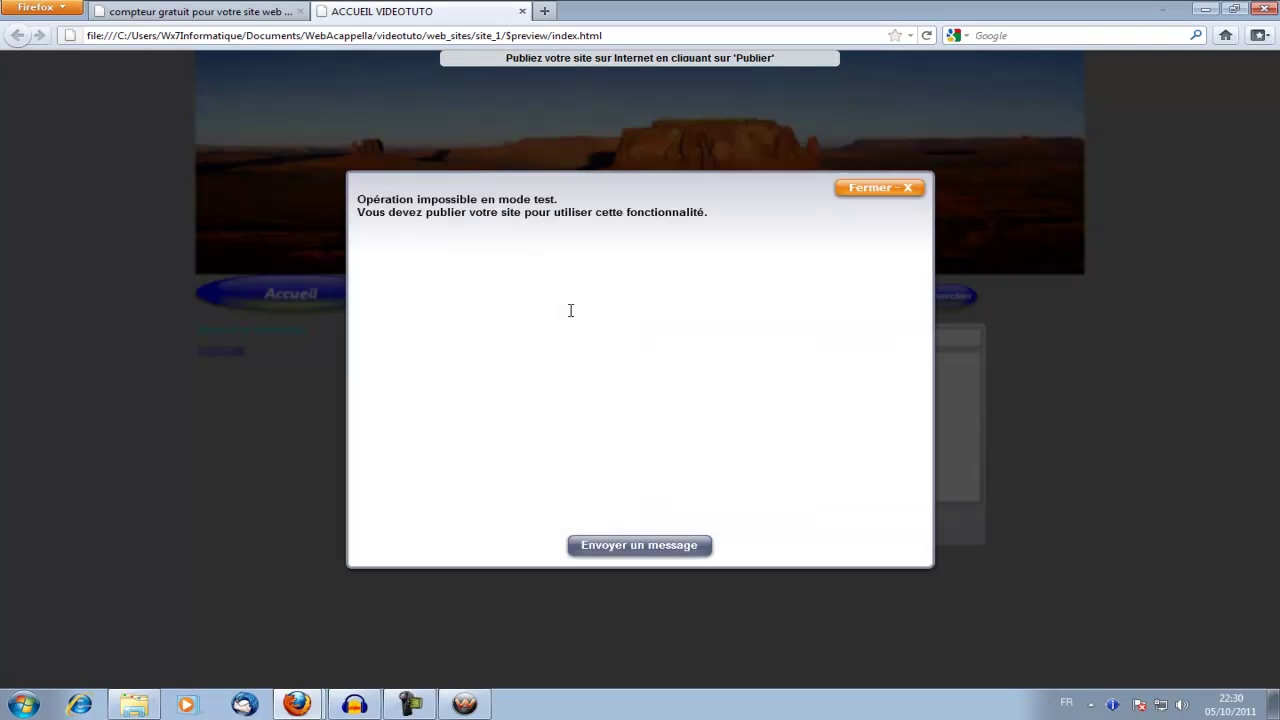
click(596, 541)
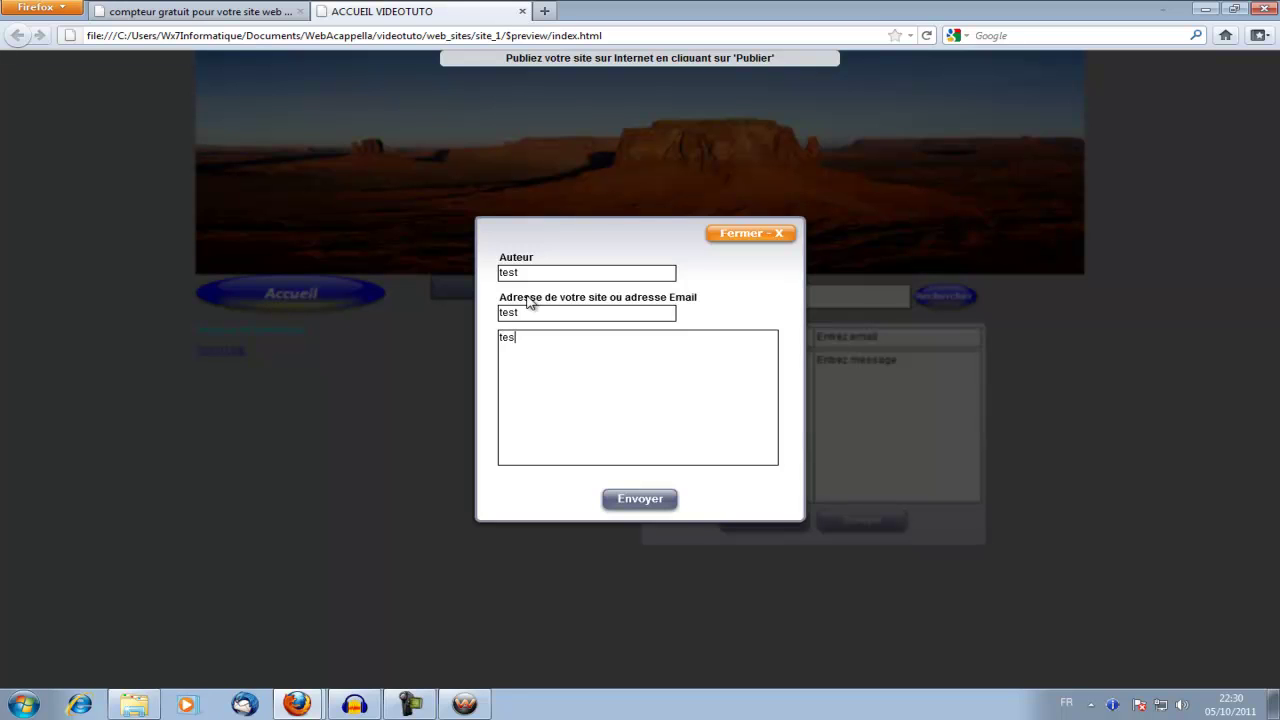
click(656, 501)
click(754, 346)
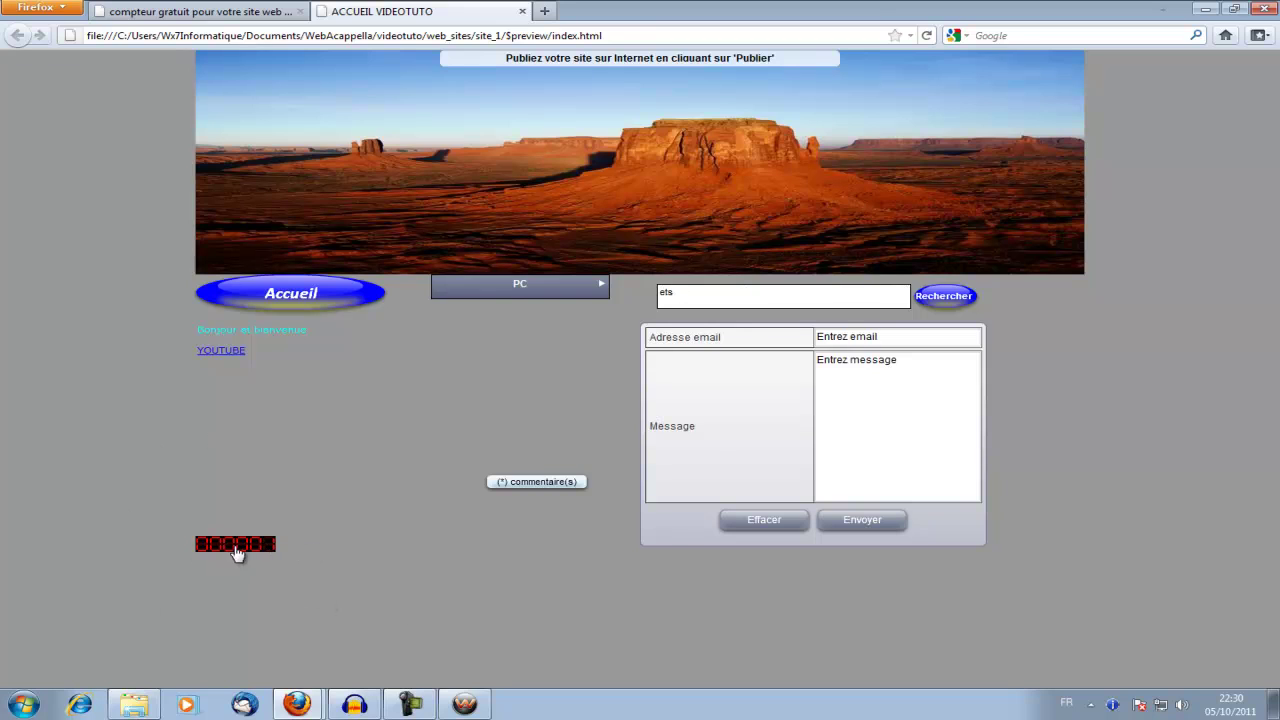
Try narrowing the HTML code element to about half its width in WebAcappella and preview the page
click(464, 704)
click(340, 520)
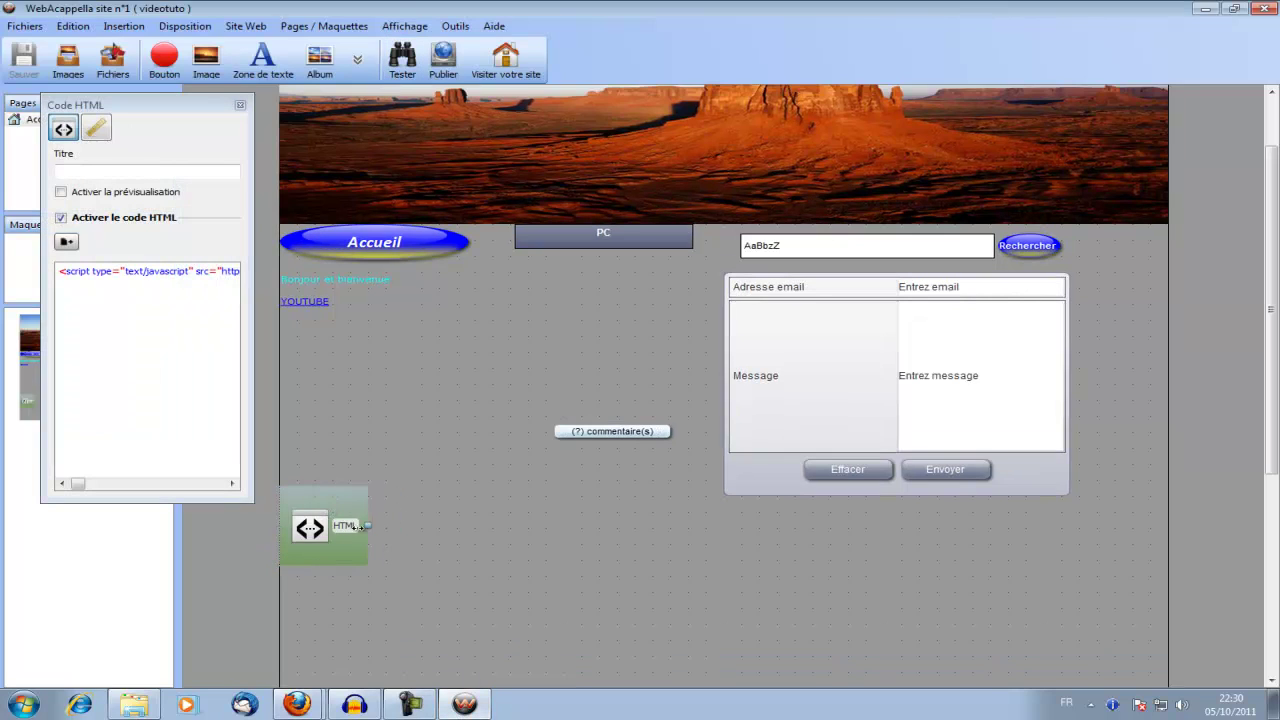
drag(368, 525, 329, 530)
click(402, 58)
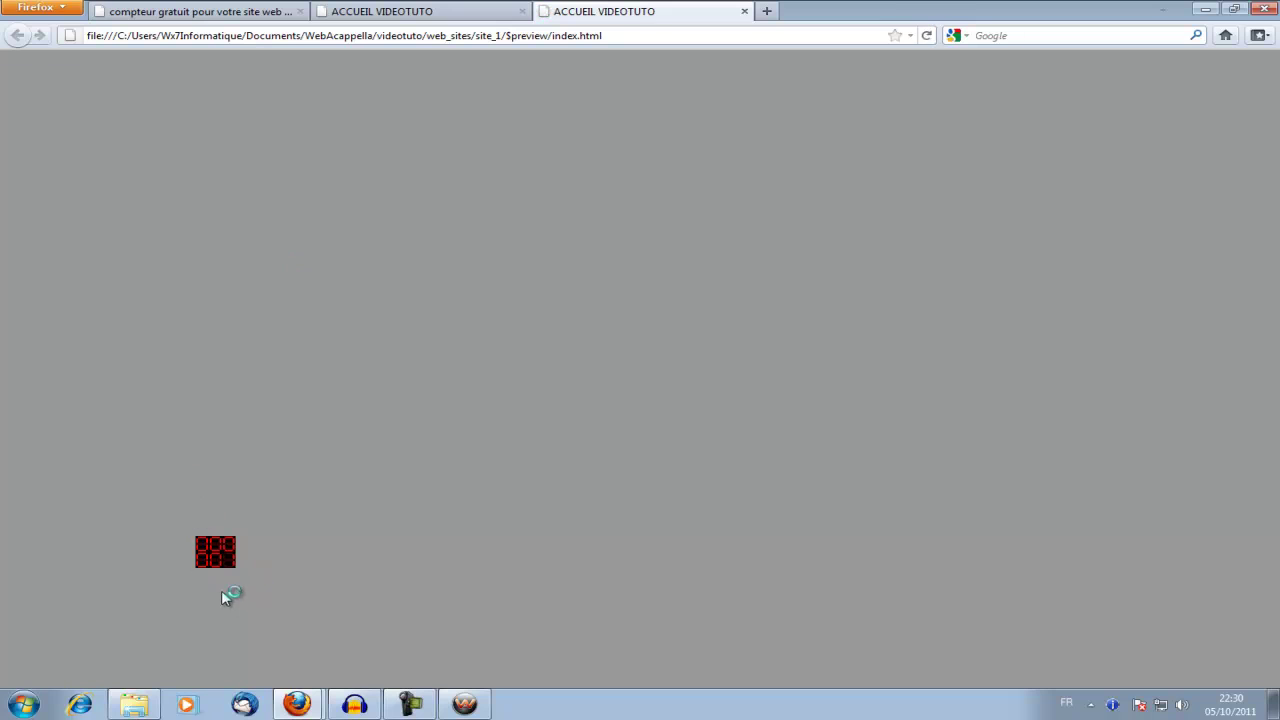
click(430, 706)
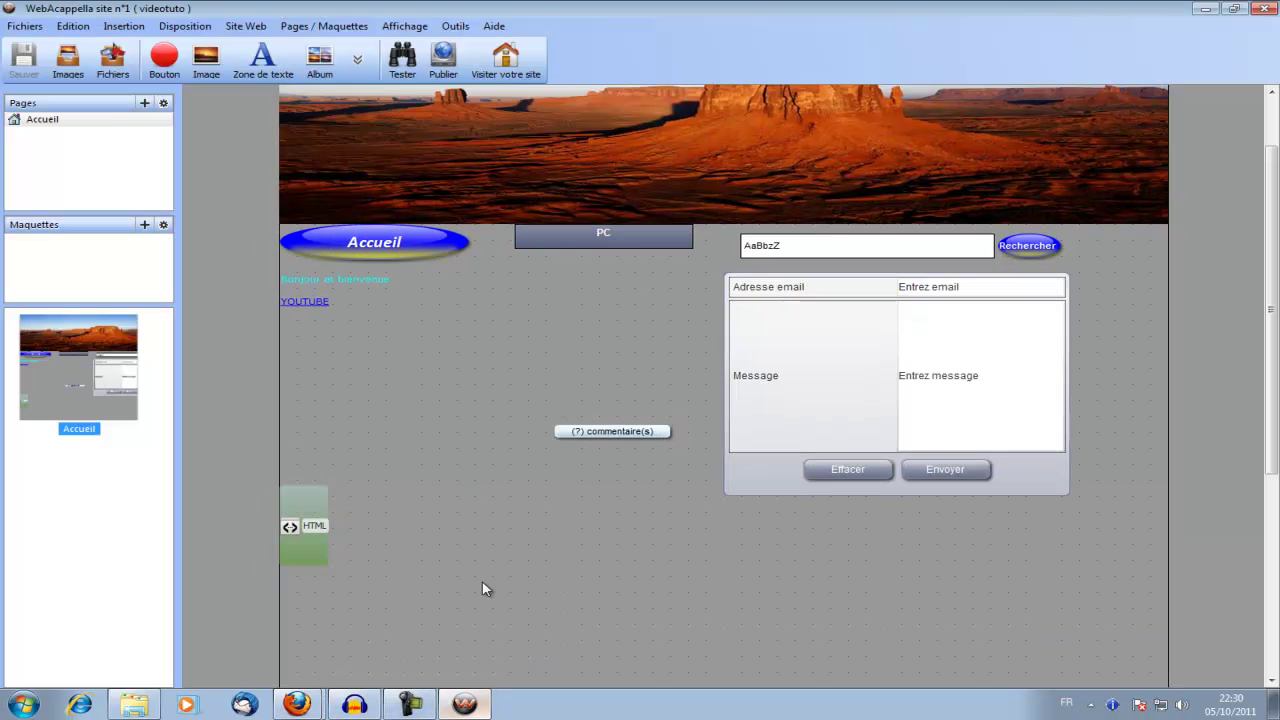
Widen the HTML code element until it is slightly wider than the Accueil button, and preview the page
click(316, 533)
drag(328, 510, 495, 510)
click(420, 310)
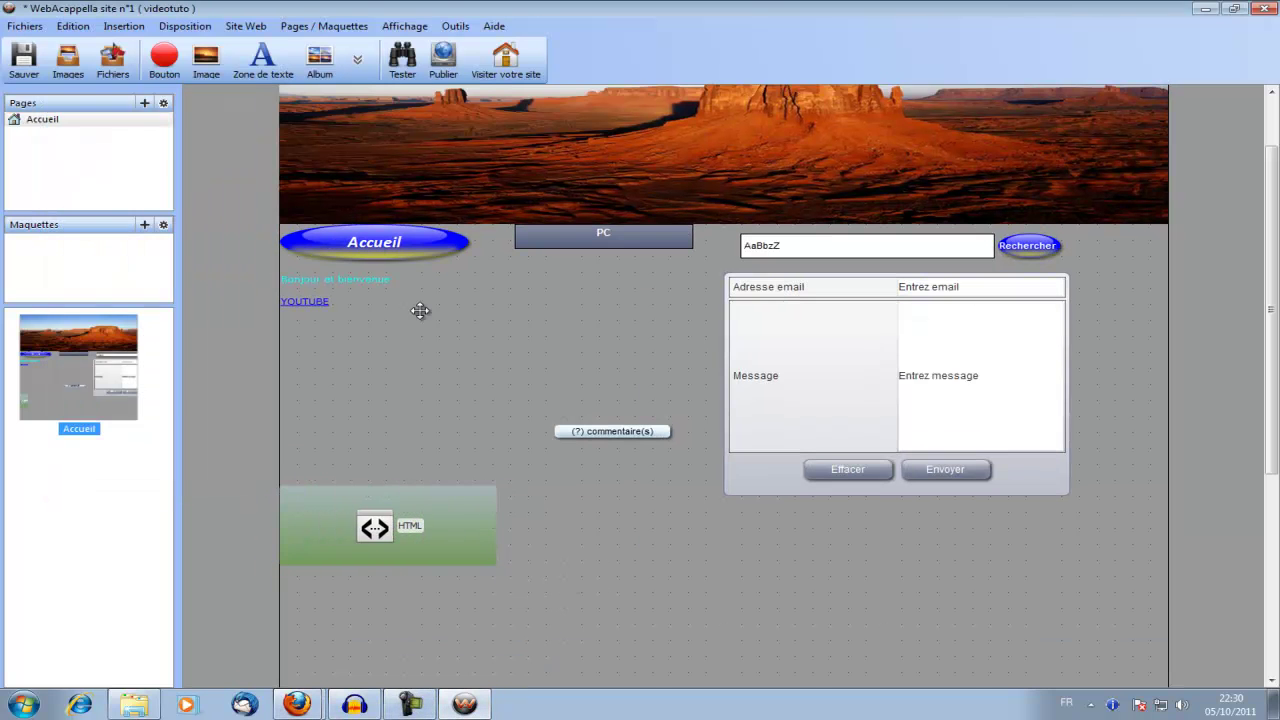
click(402, 60)
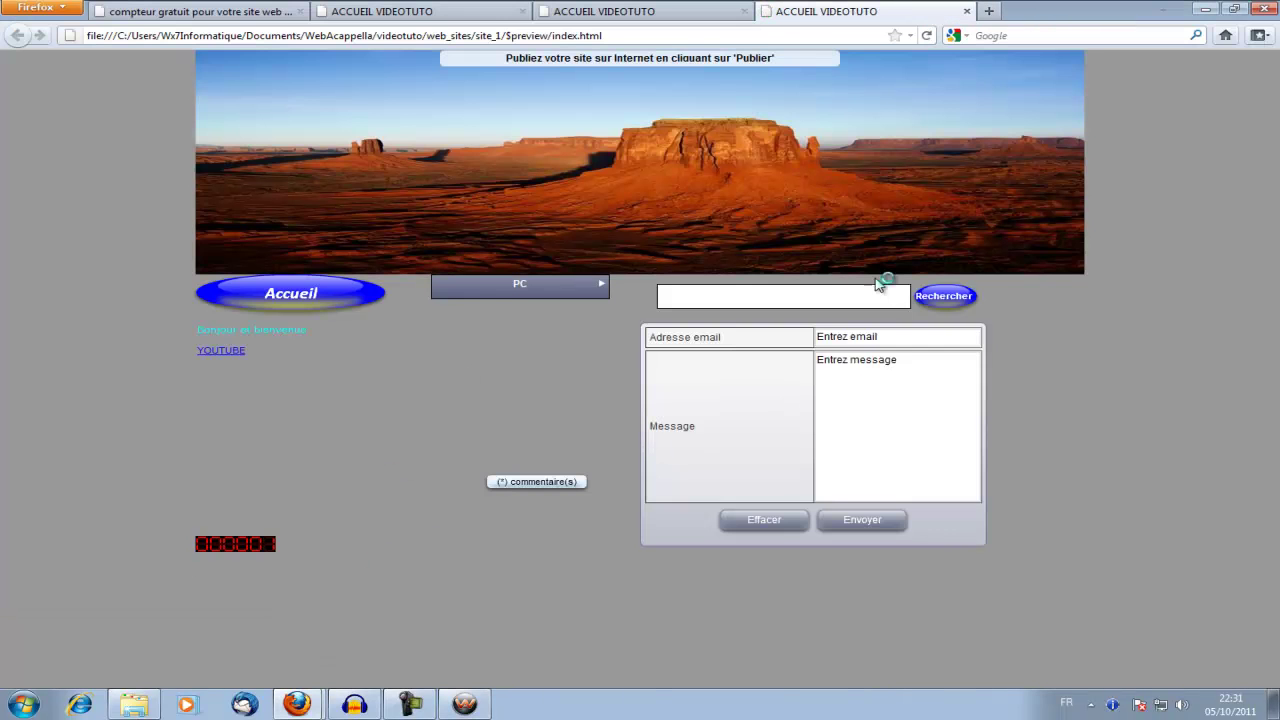
key(alt+Tab)
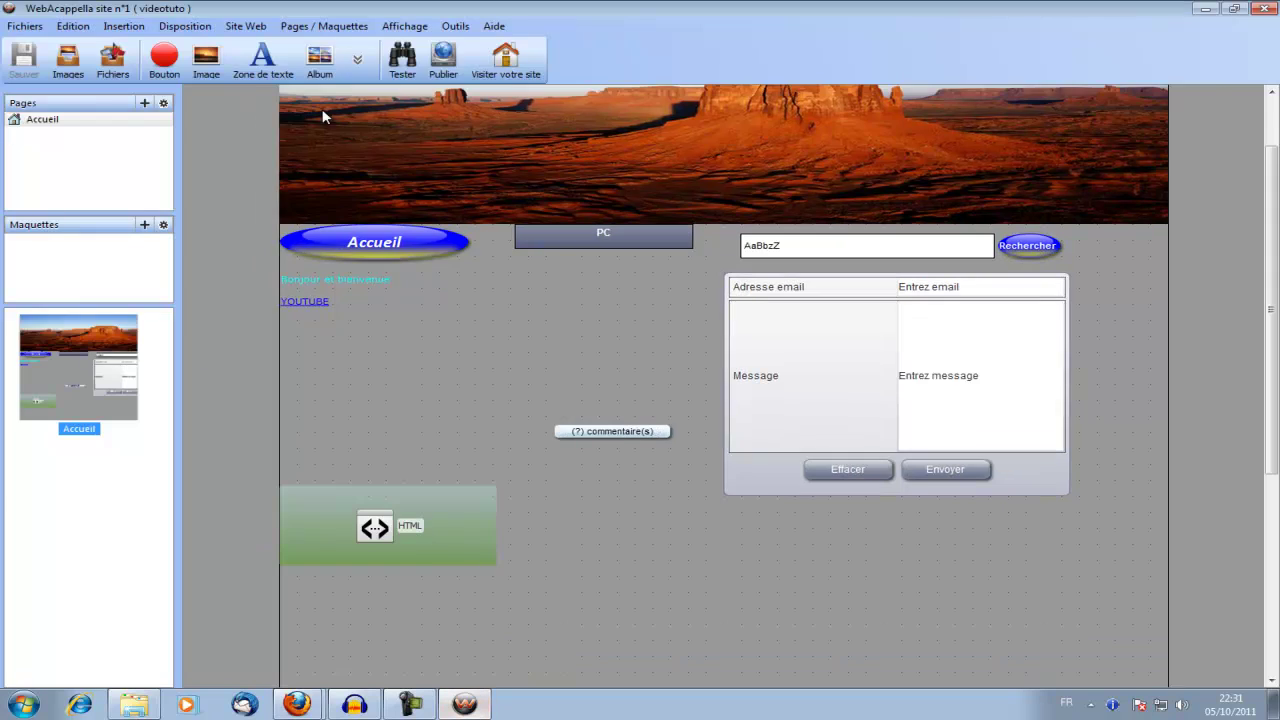
Review the website properties for referencing, languages, page protection and favicon, and look at Google's favicon in Firefox
click(357, 60)
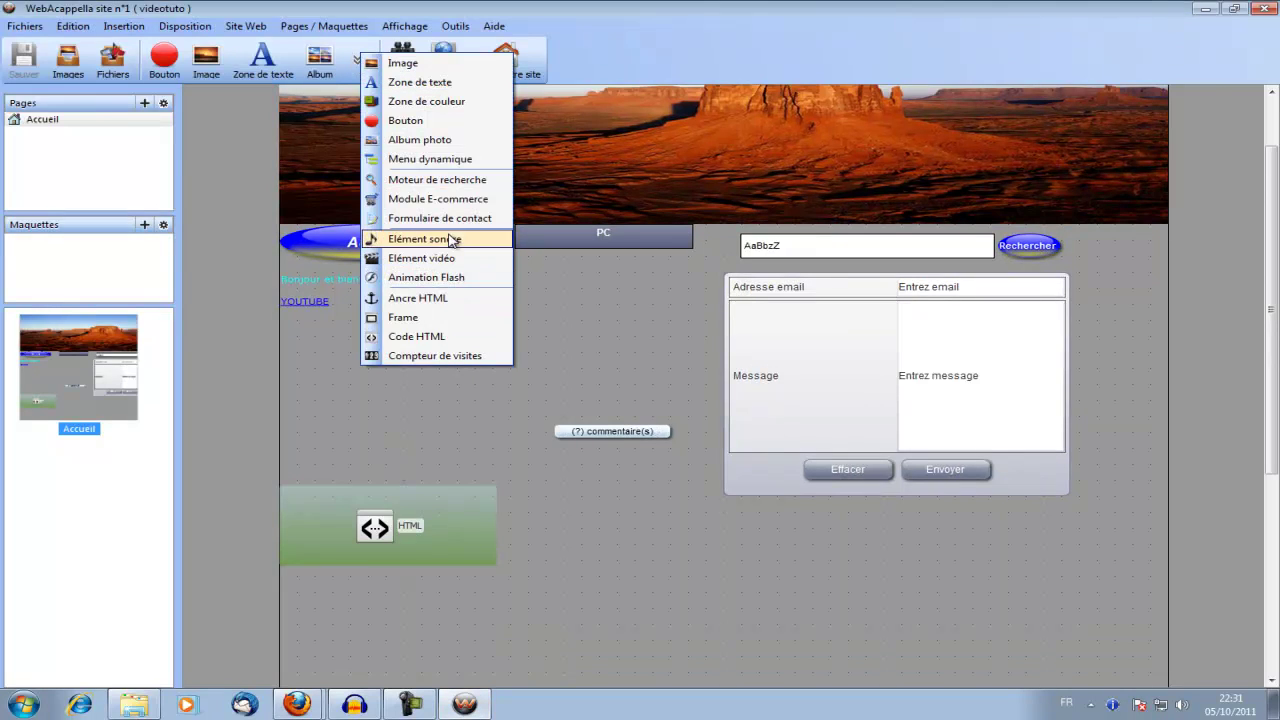
click(257, 186)
click(245, 26)
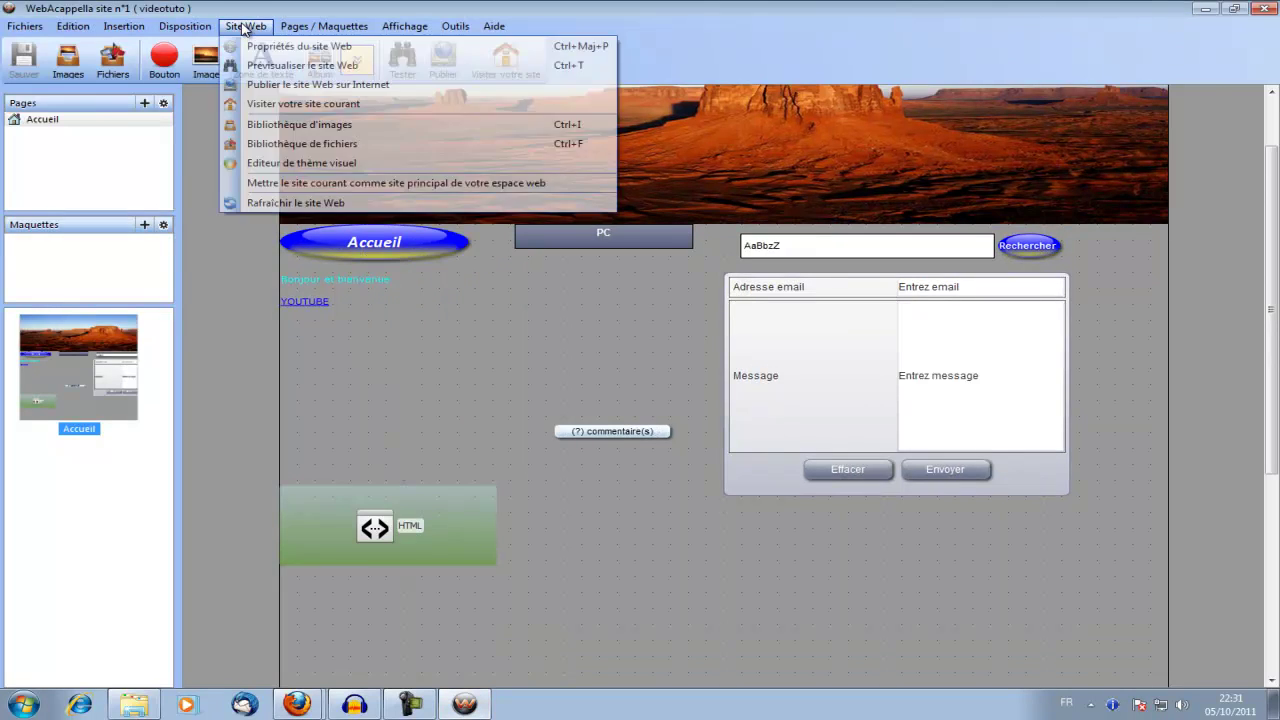
click(253, 44)
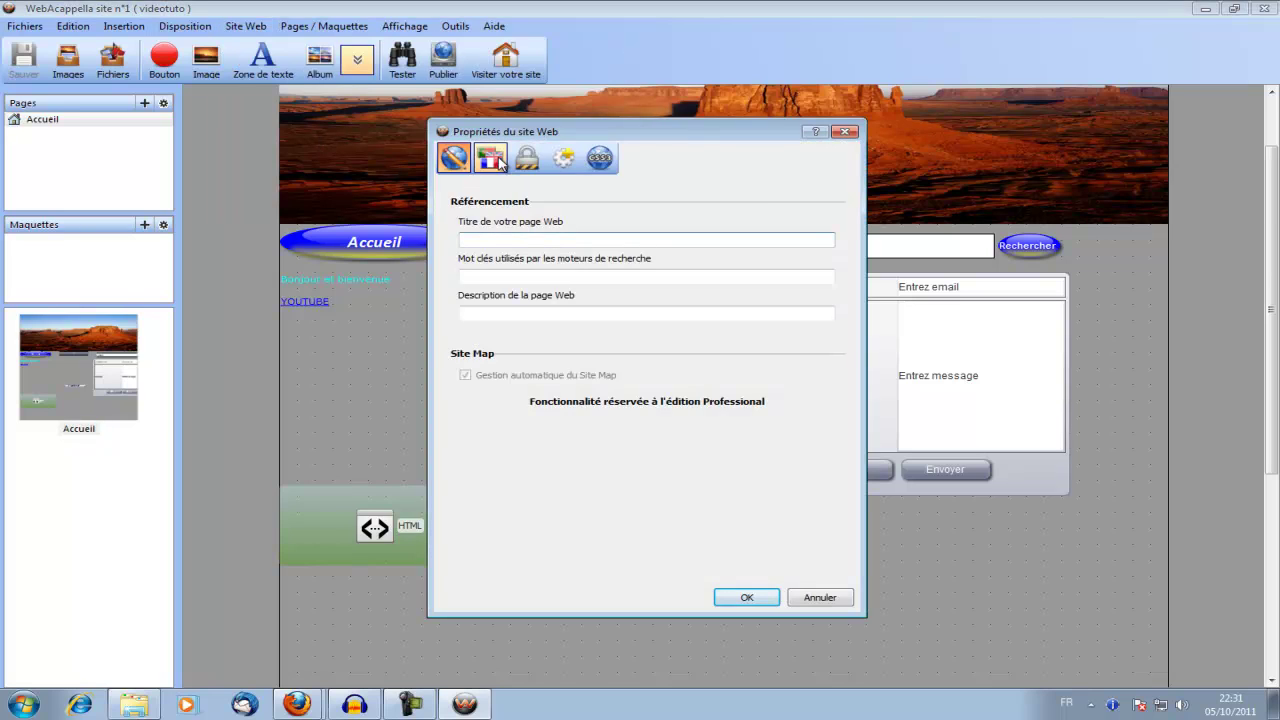
click(490, 158)
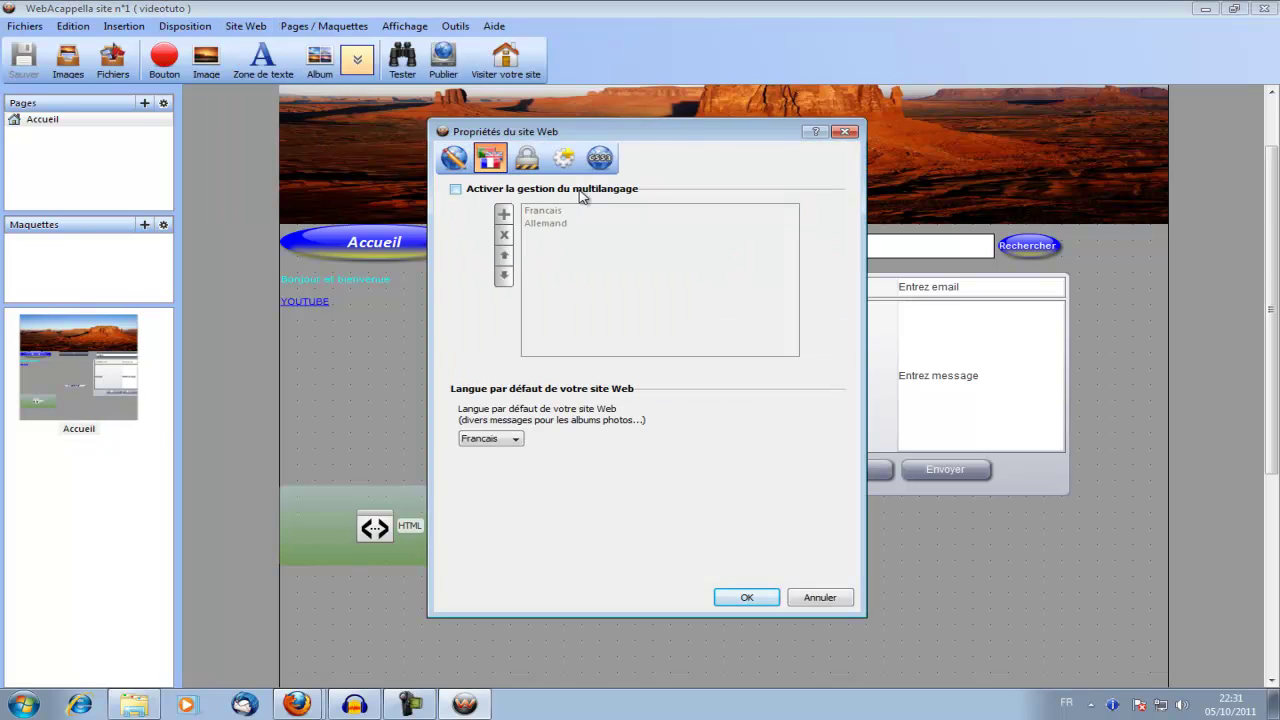
click(527, 158)
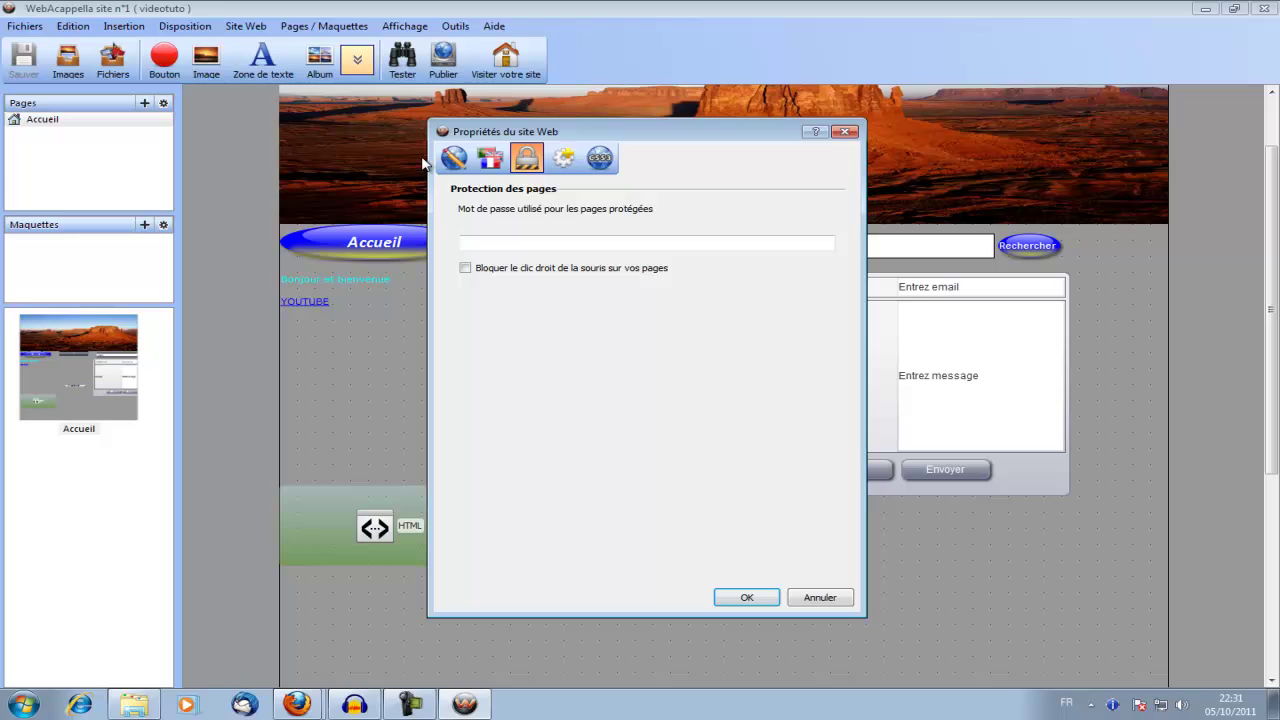
click(563, 158)
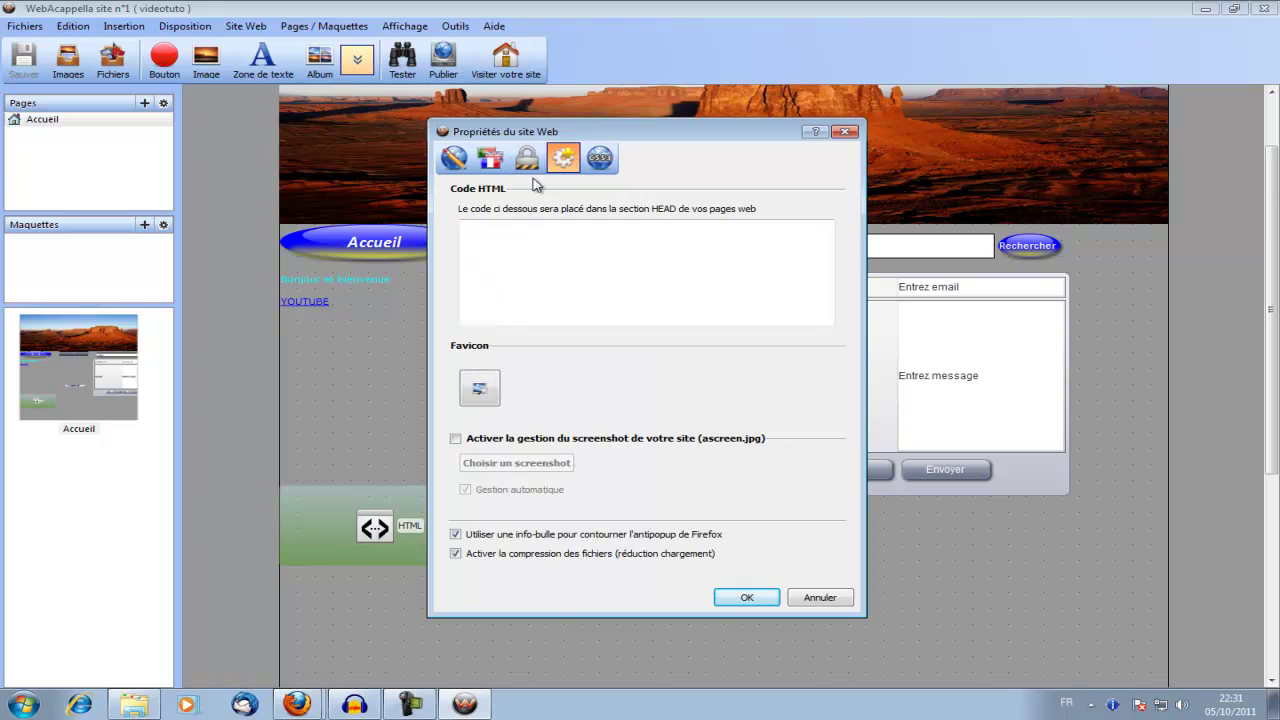
click(497, 400)
click(296, 704)
click(277, 668)
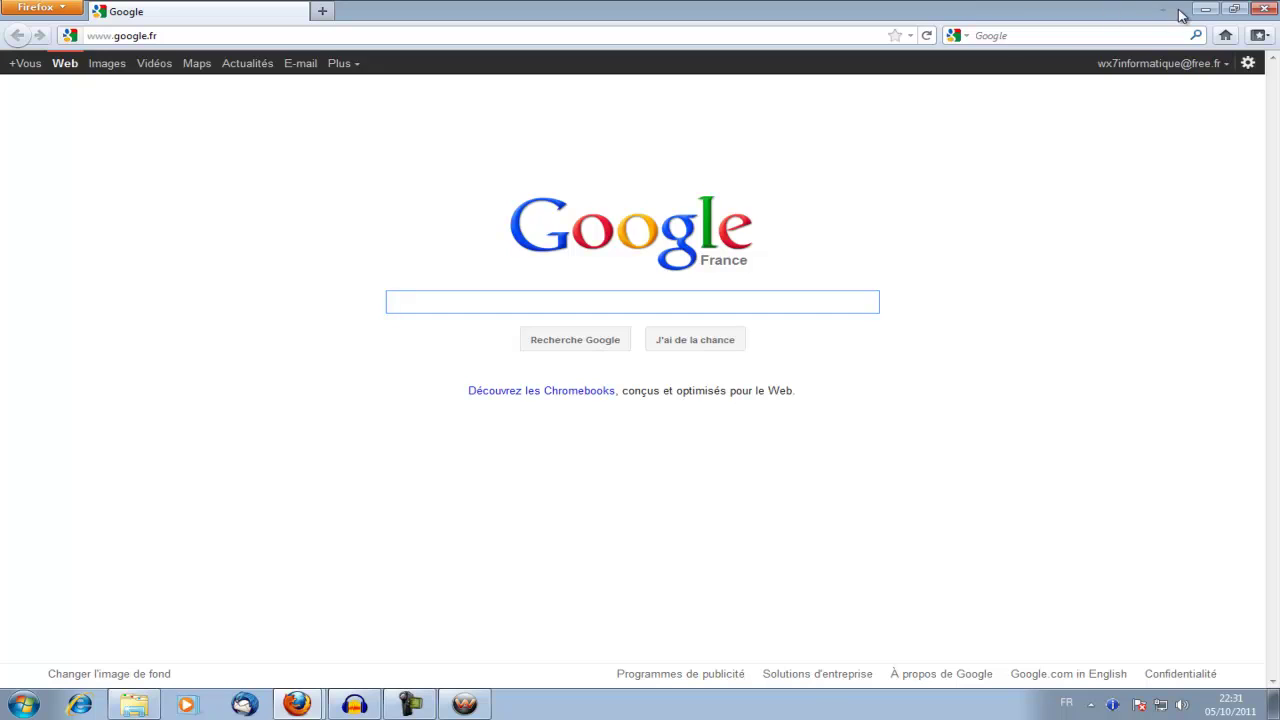
key(alt+Tab)
Choose "Rendu Flash + CSS3/HTML pour les mobiles" as the rendering mode in the website properties
click(598, 170)
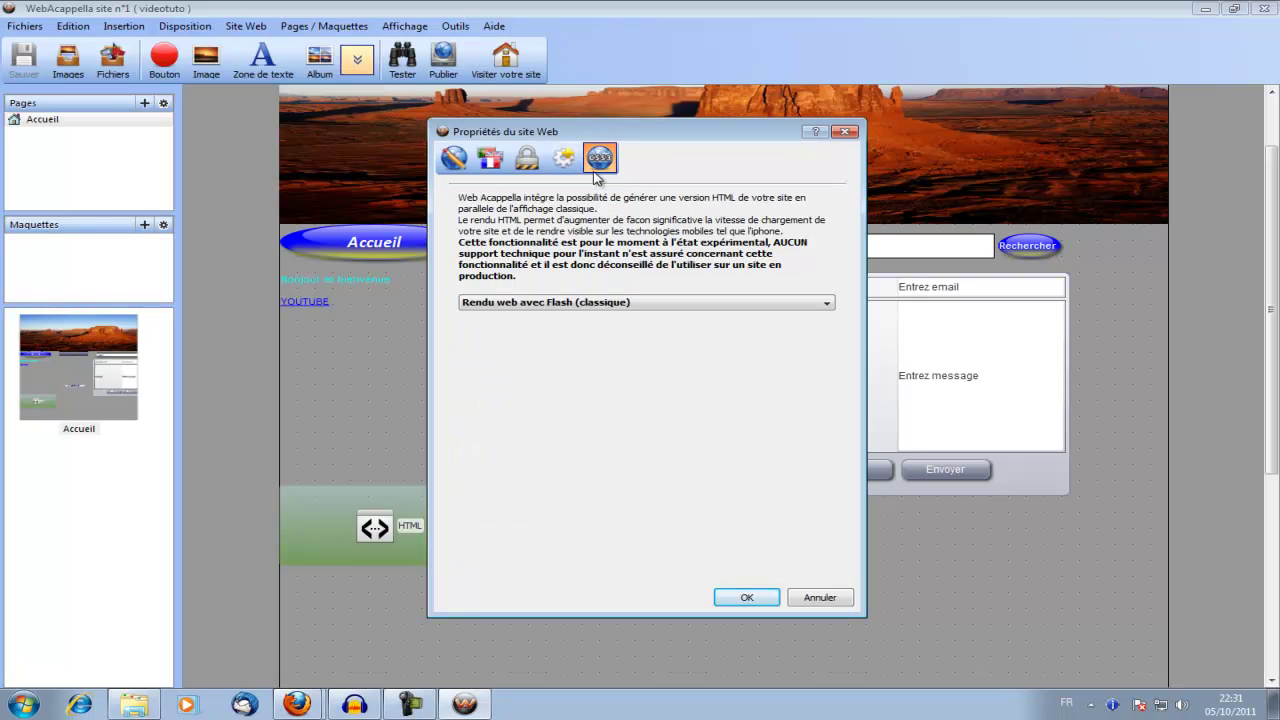
click(588, 306)
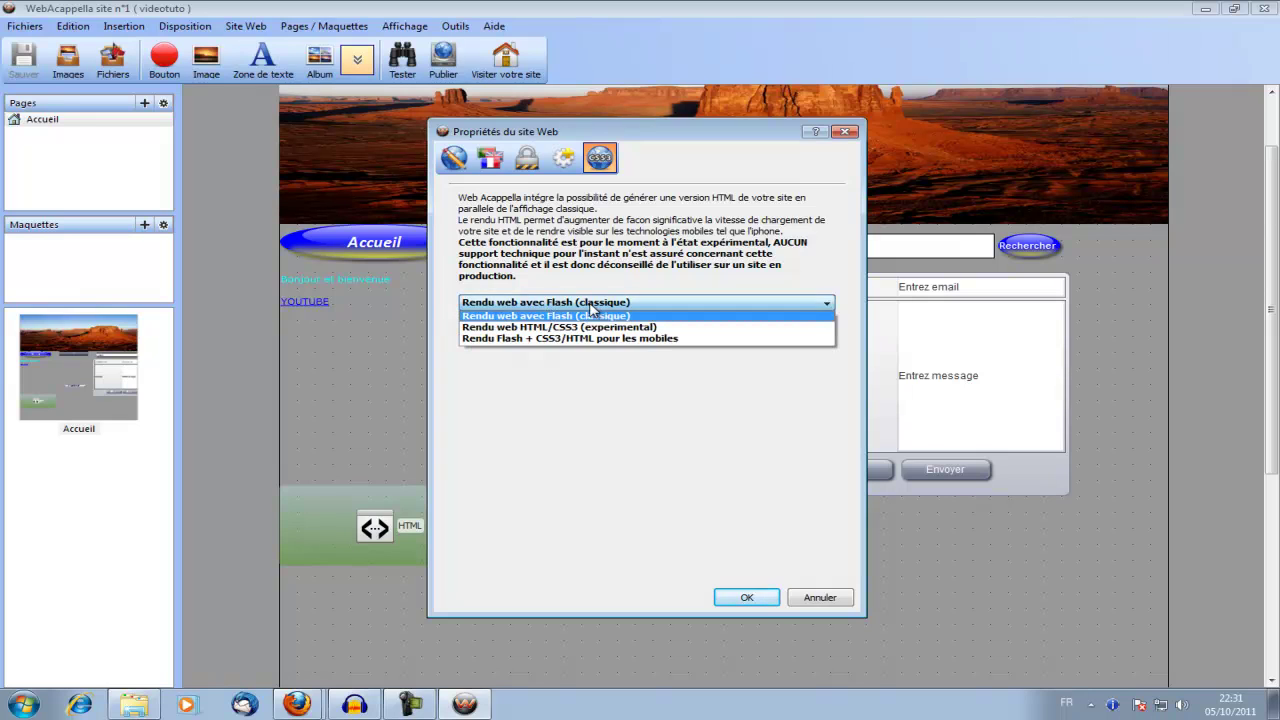
click(547, 339)
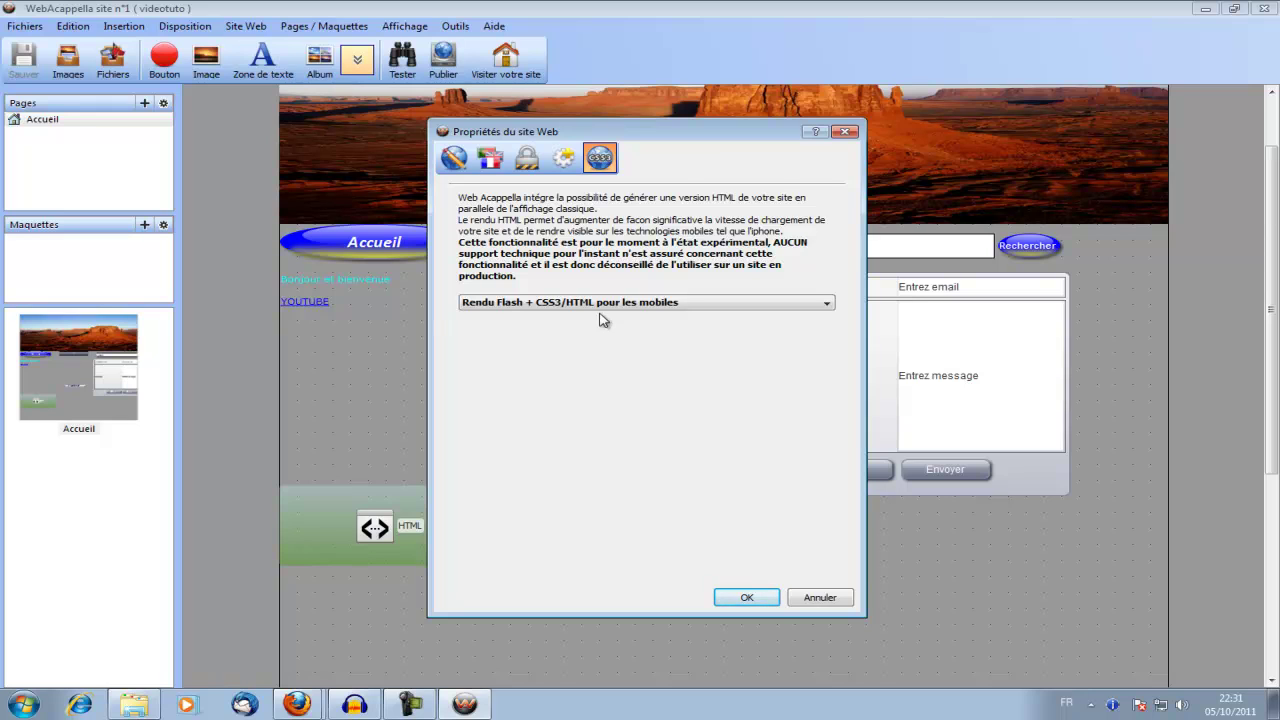
drag(667, 110, 669, 107)
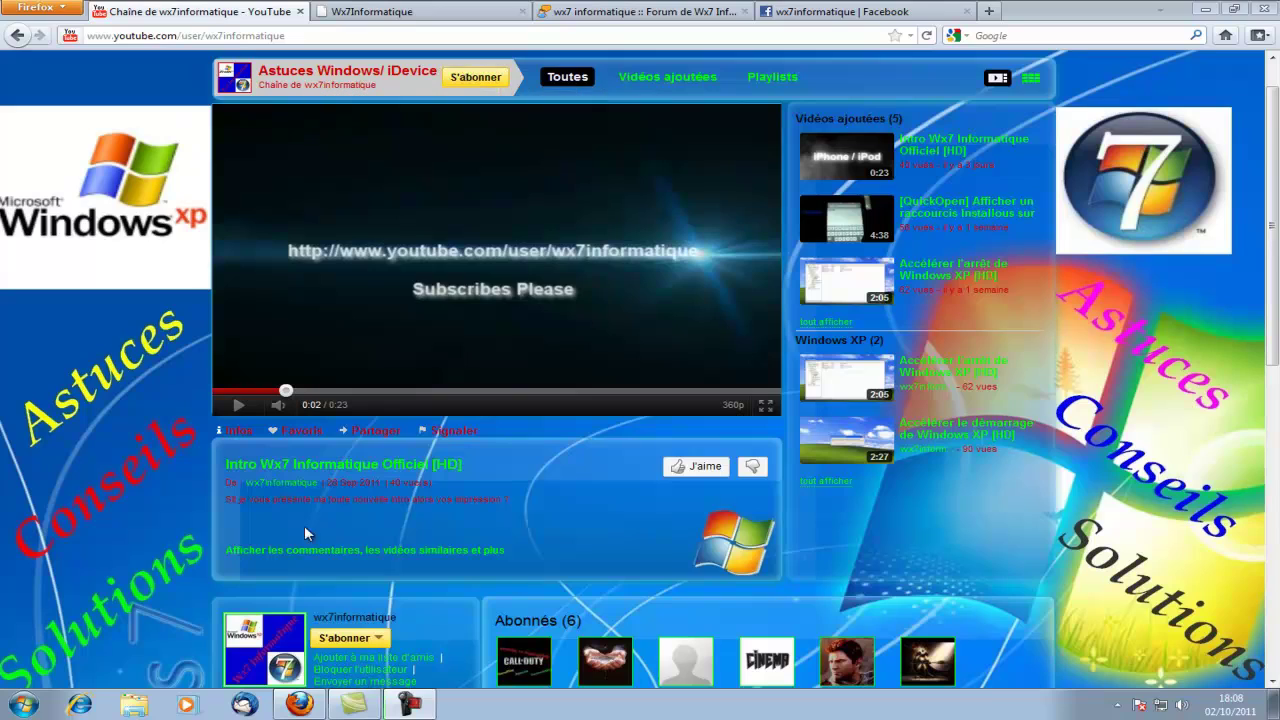
View the Wx7Informatique website, its forum and its Facebook page in Firefox
click(335, 12)
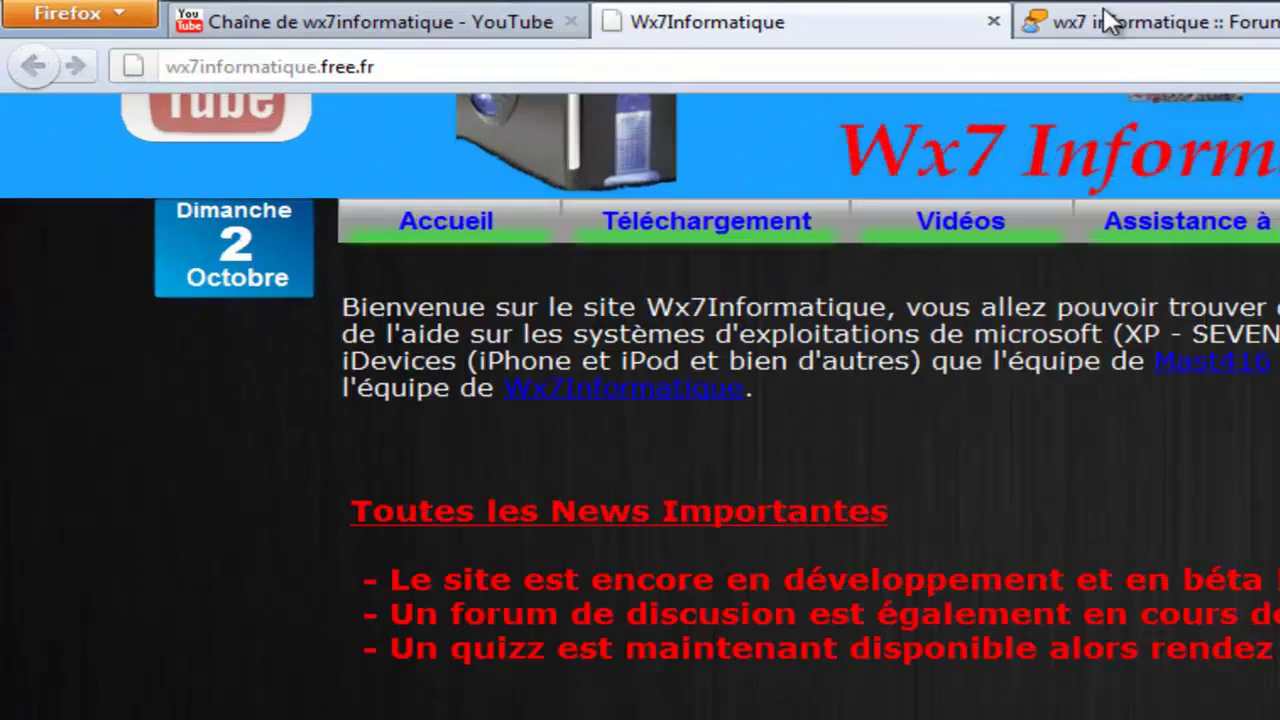
click(1110, 20)
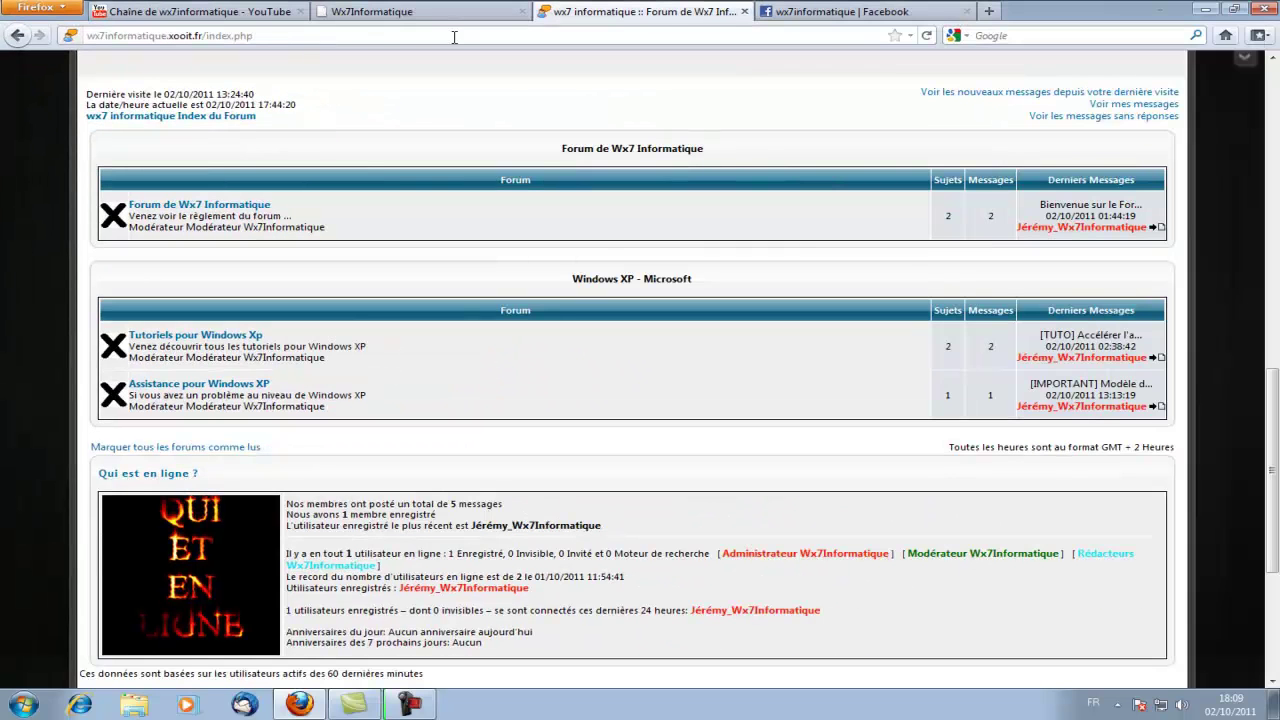
click(790, 11)
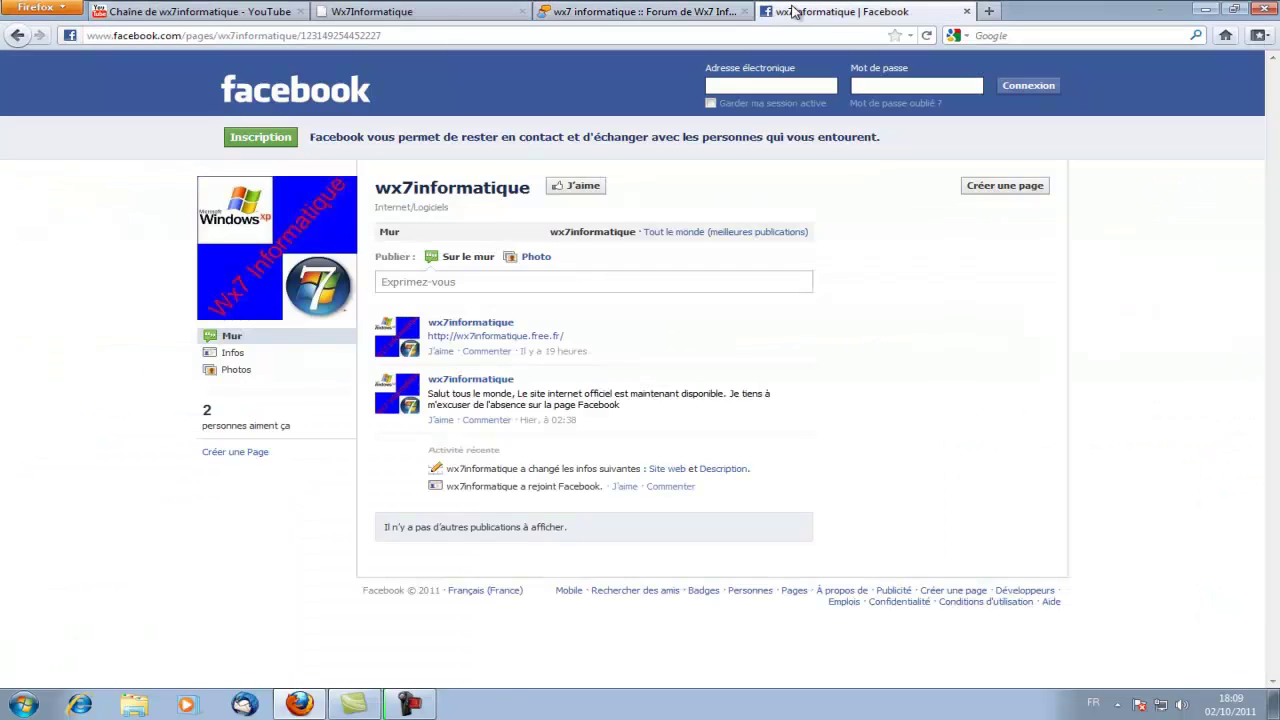